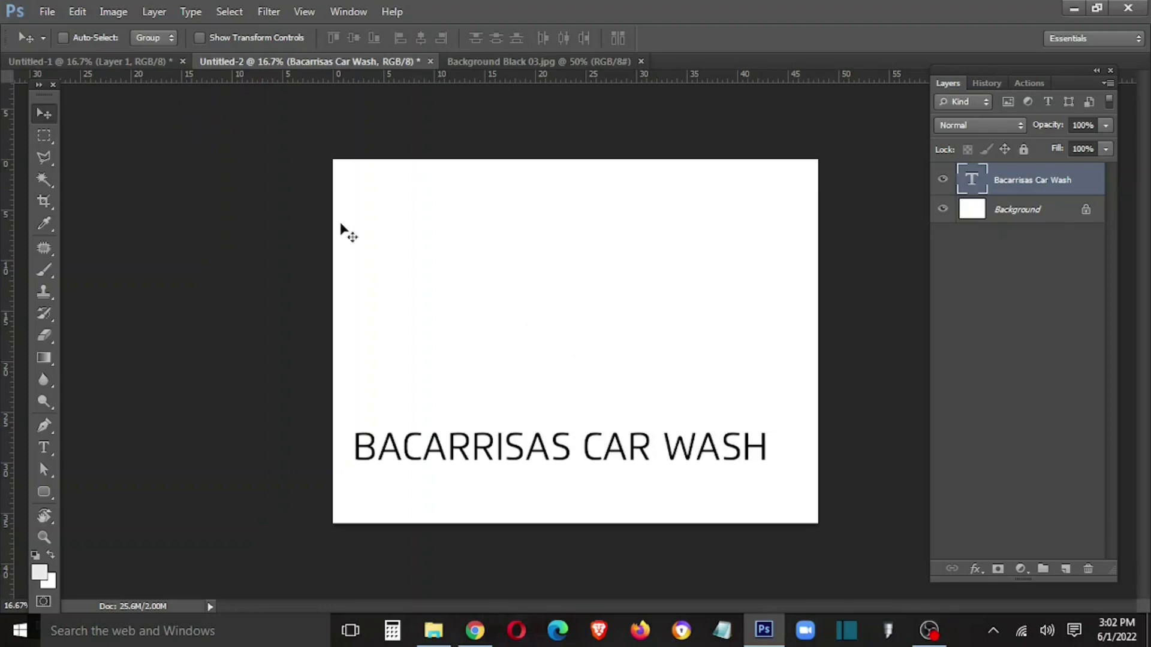
Step: Draw a tall thin rectangle above the title's left end and rasterize its layer
right_click(45, 491)
left_click(144, 480)
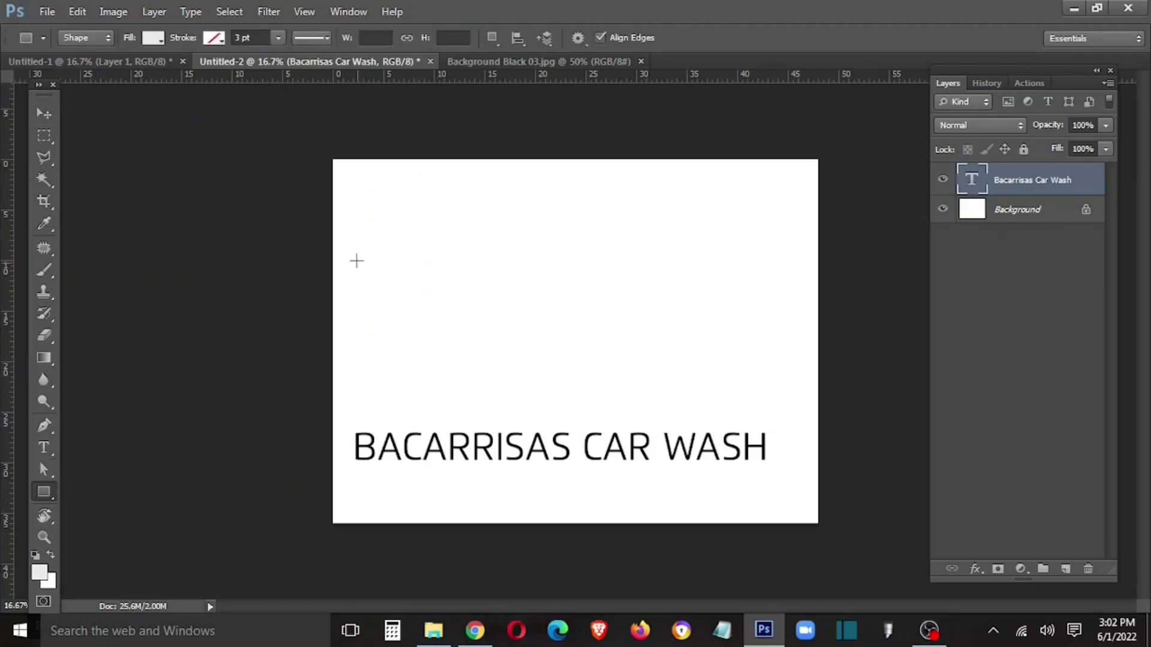
mouse_move(366, 241)
left_mouse_down()
mouse_move(384, 345)
mouse_move(374, 432)
left_mouse_up()
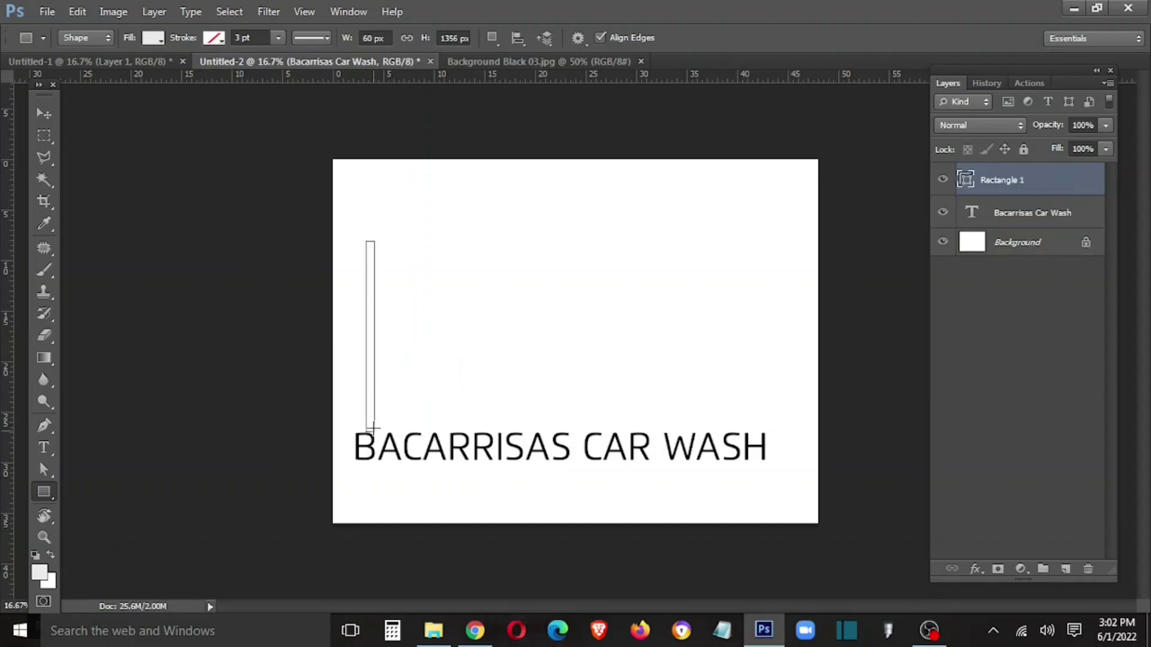
right_click(1034, 186)
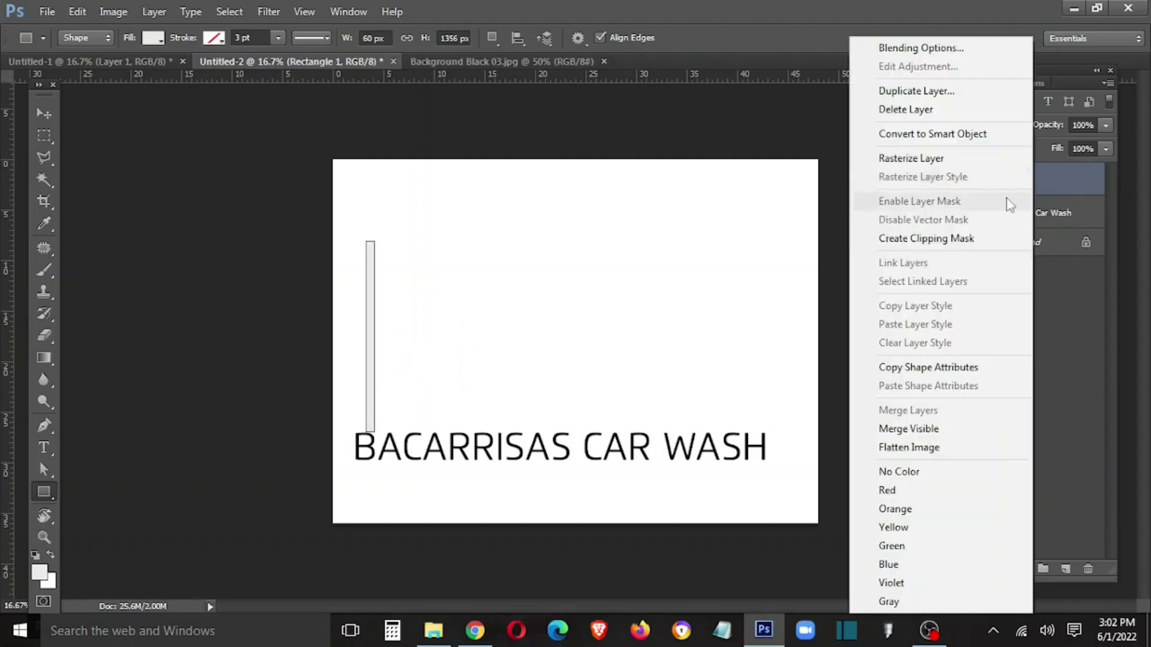
left_click(983, 159)
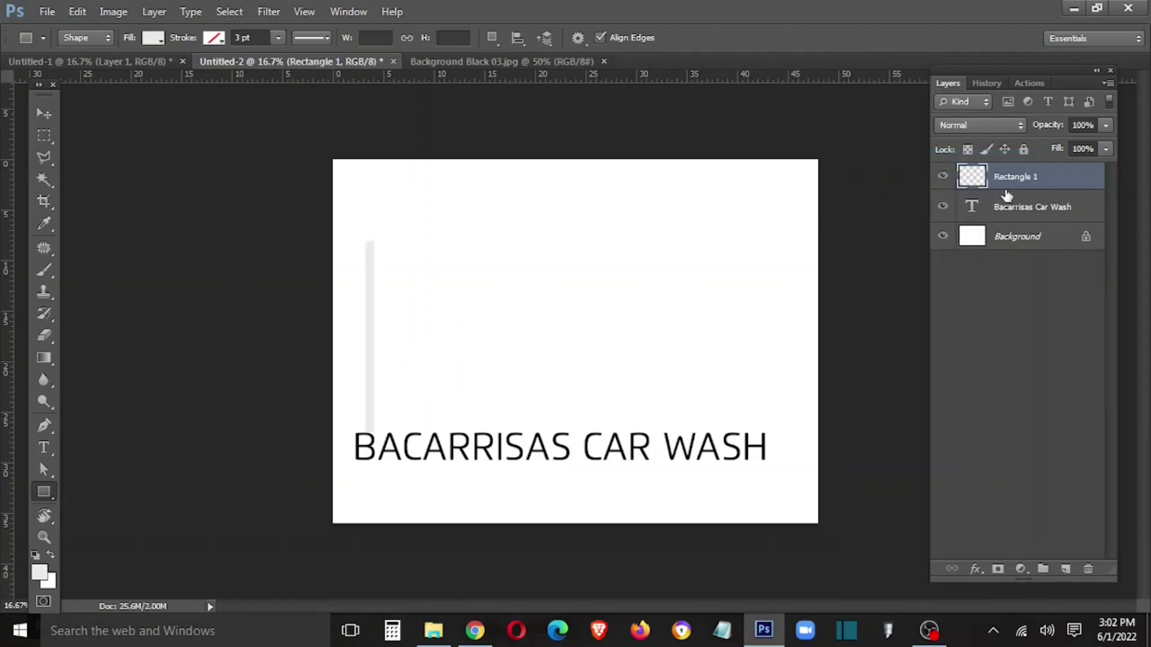
Step: Try a Color Overlay on the title layer, then bring up the bar's Layer Style dialog
right_click(1006, 201)
left_click(891, 106)
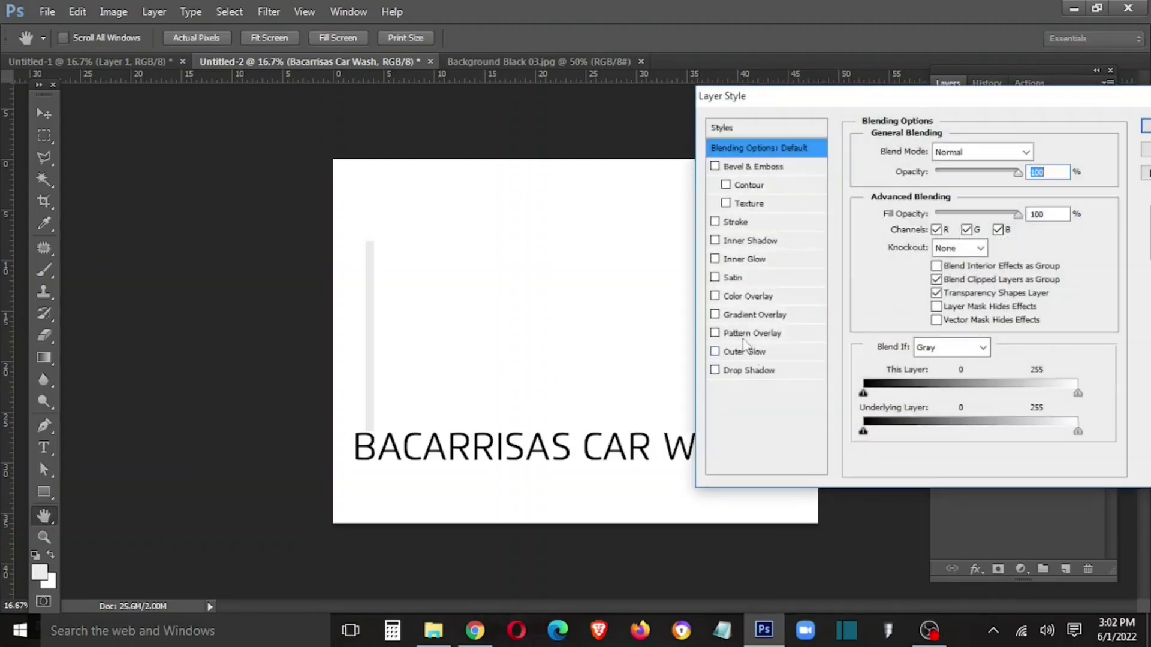
left_click(747, 296)
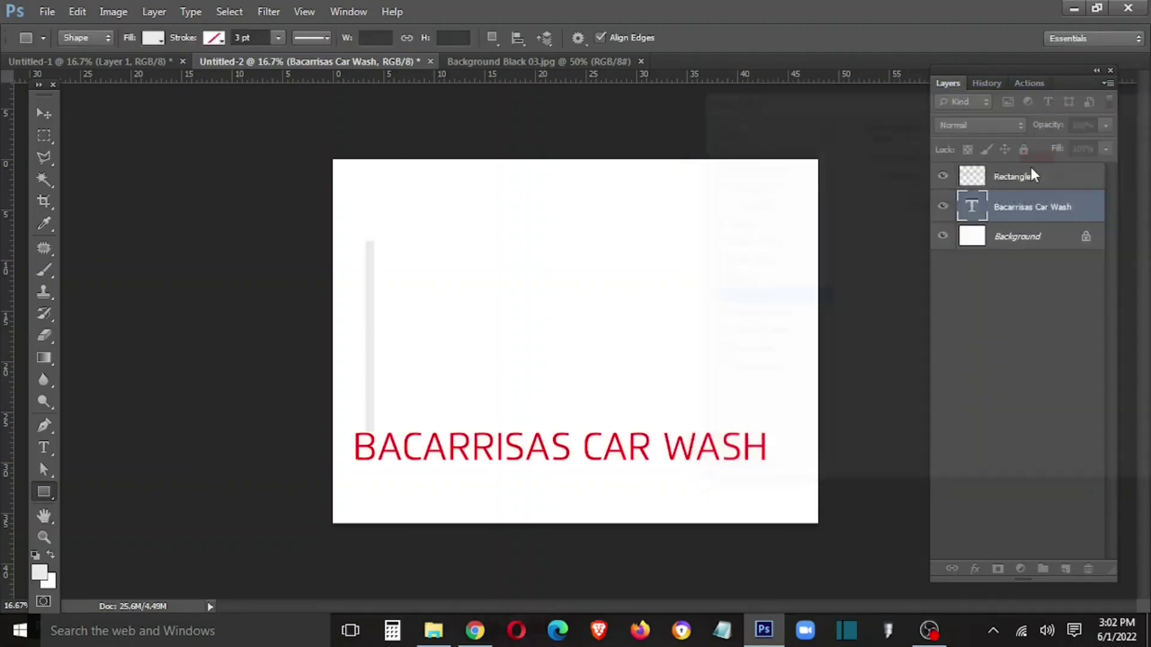
right_click(1049, 180)
left_click(955, 40)
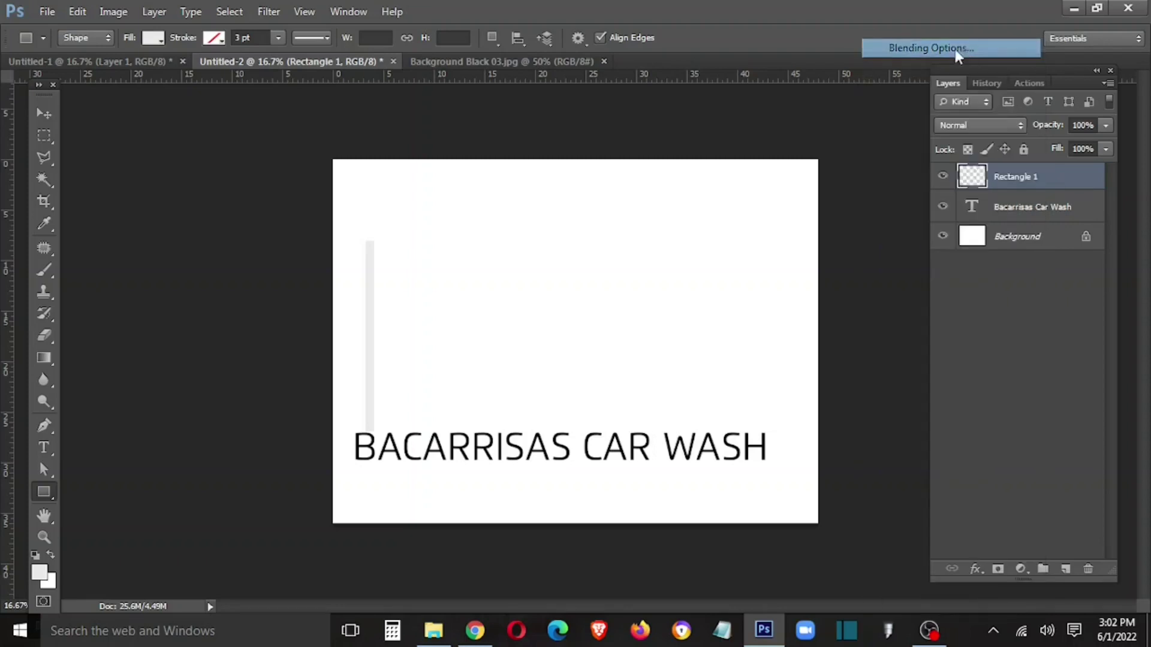
Step: Add a Gradient Overlay to the bar and set its left gradient stop to yellow
left_click(747, 308)
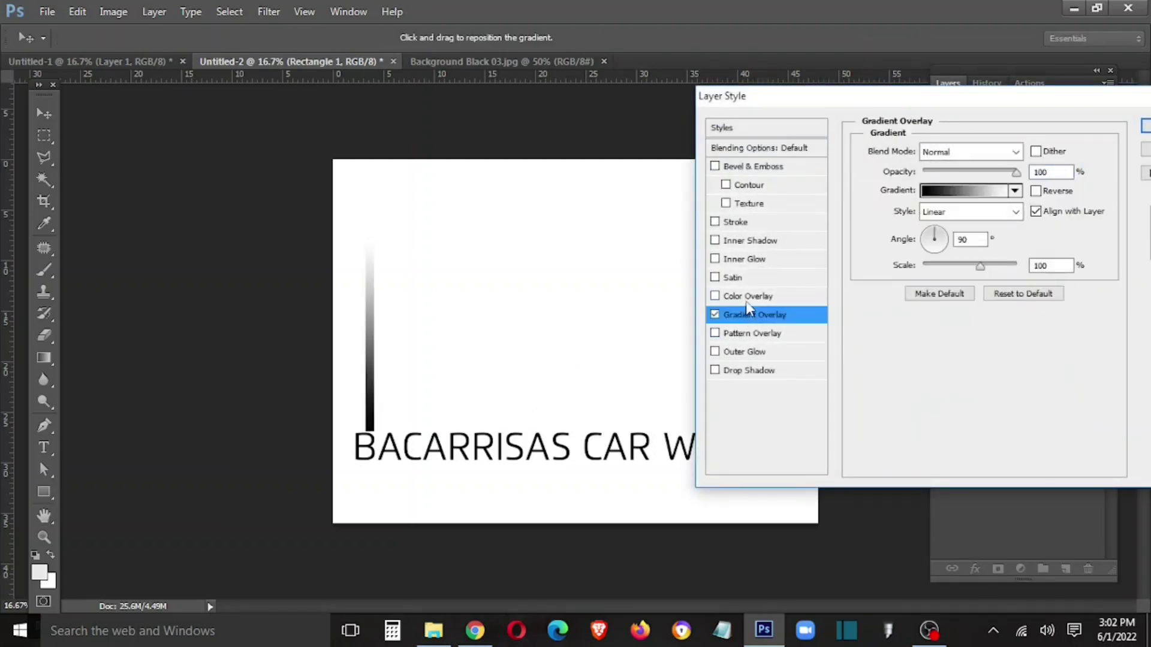
left_click(970, 191)
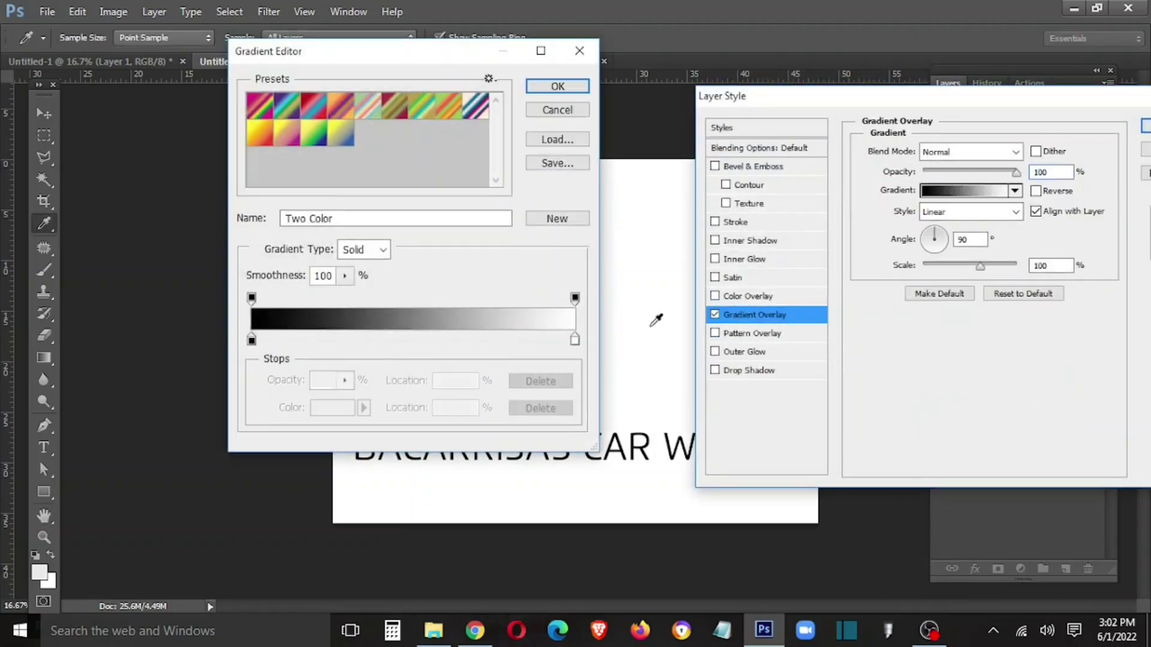
double_click(252, 340)
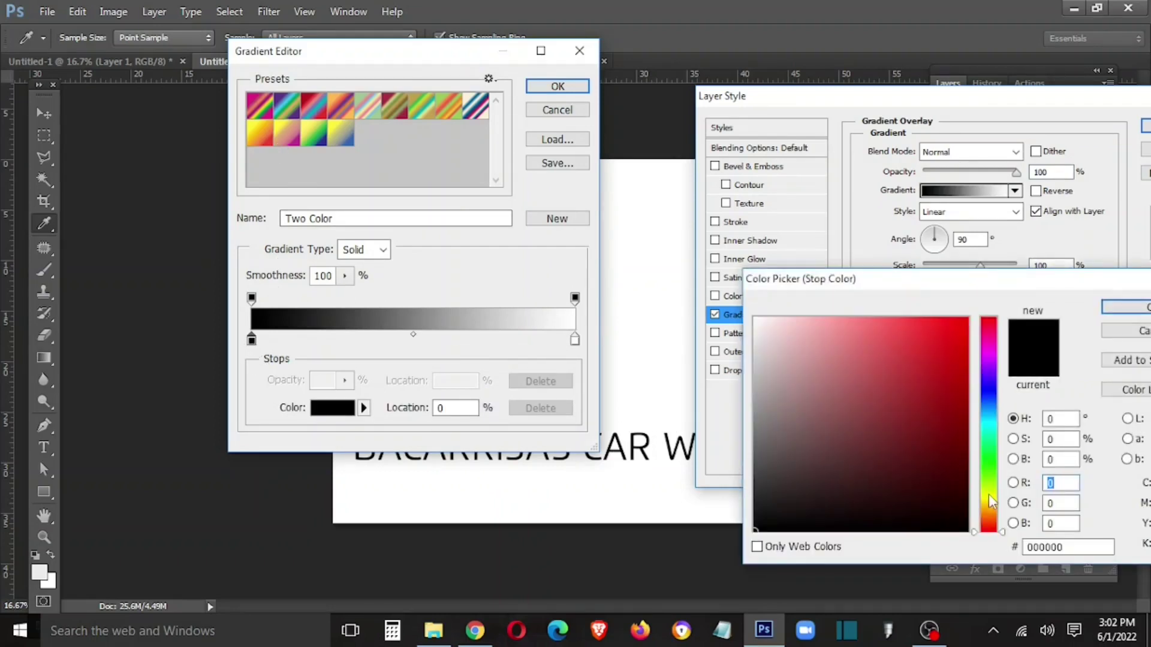
left_click_drag(991, 502, 989, 494)
left_click_drag(933, 324, 1131, 293)
left_click(1126, 311)
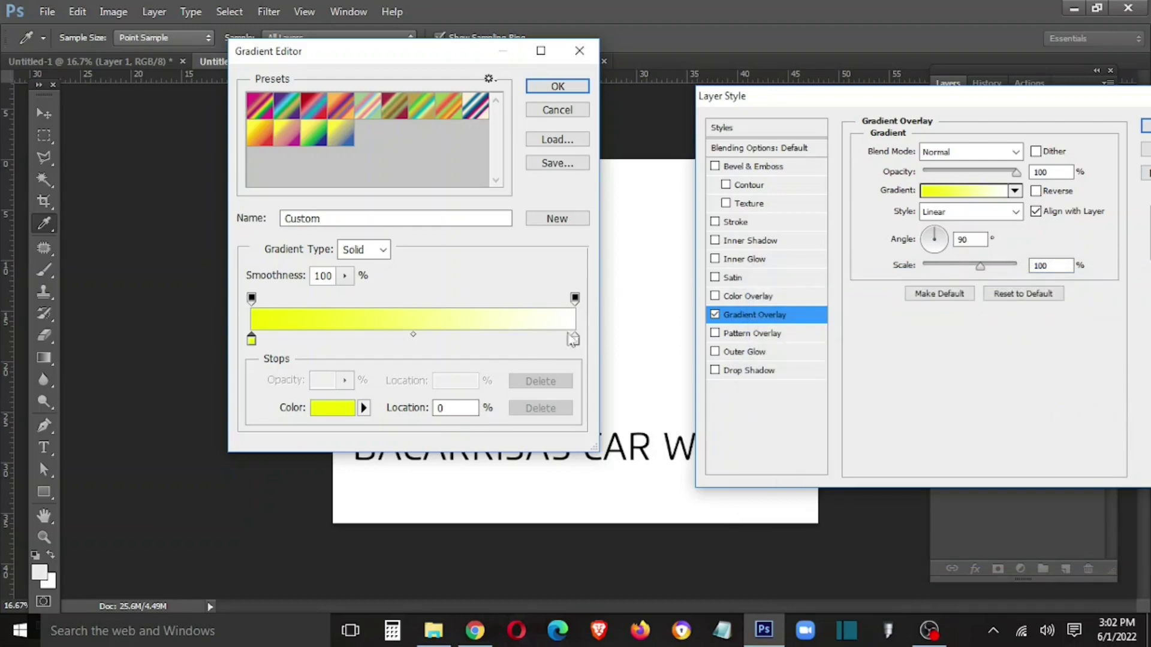
Step: Set the gradient's right stop to orange (ffba00) and apply the overlay to the bar
double_click(575, 340)
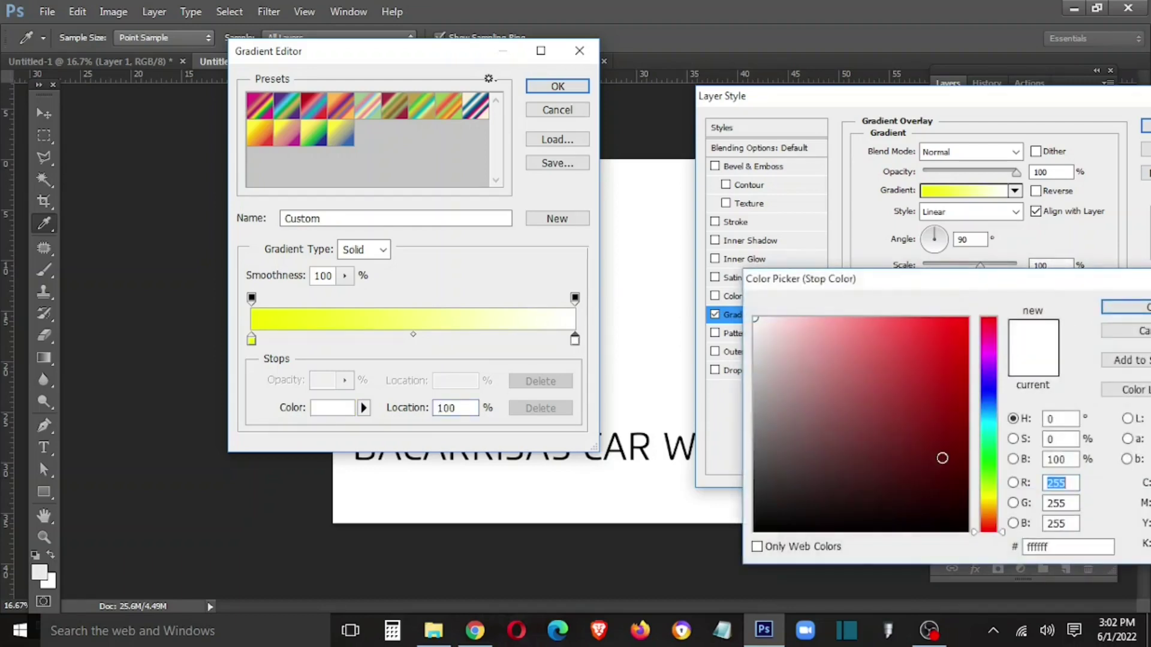
left_click(995, 499)
left_click_drag(958, 404, 1026, 275)
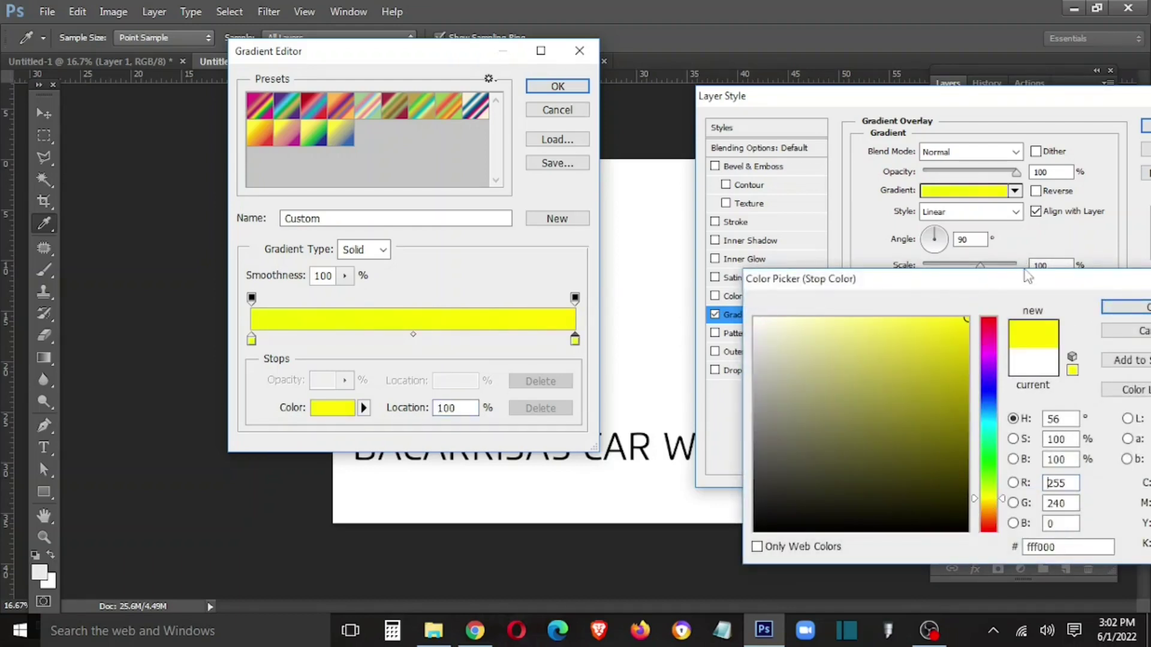
left_click(993, 507)
left_click(1130, 307)
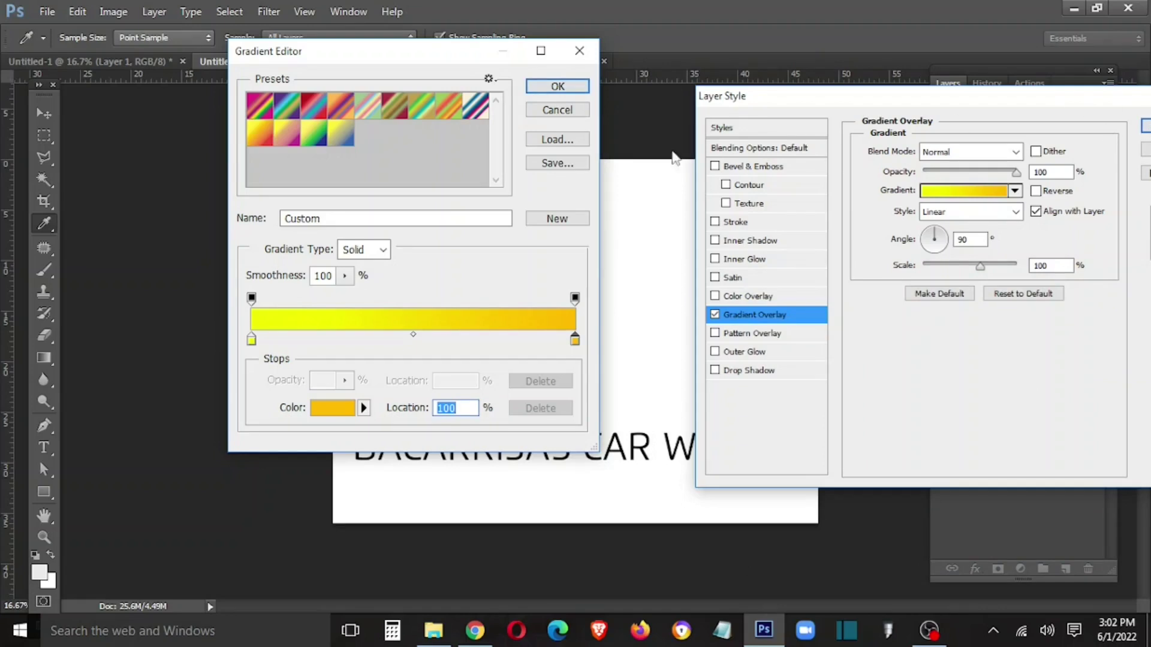
left_click(553, 82)
left_click(1145, 126)
Step: Alt-drag copies of the bar to the right, then merge the four bars with Ctrl+E
key("c")
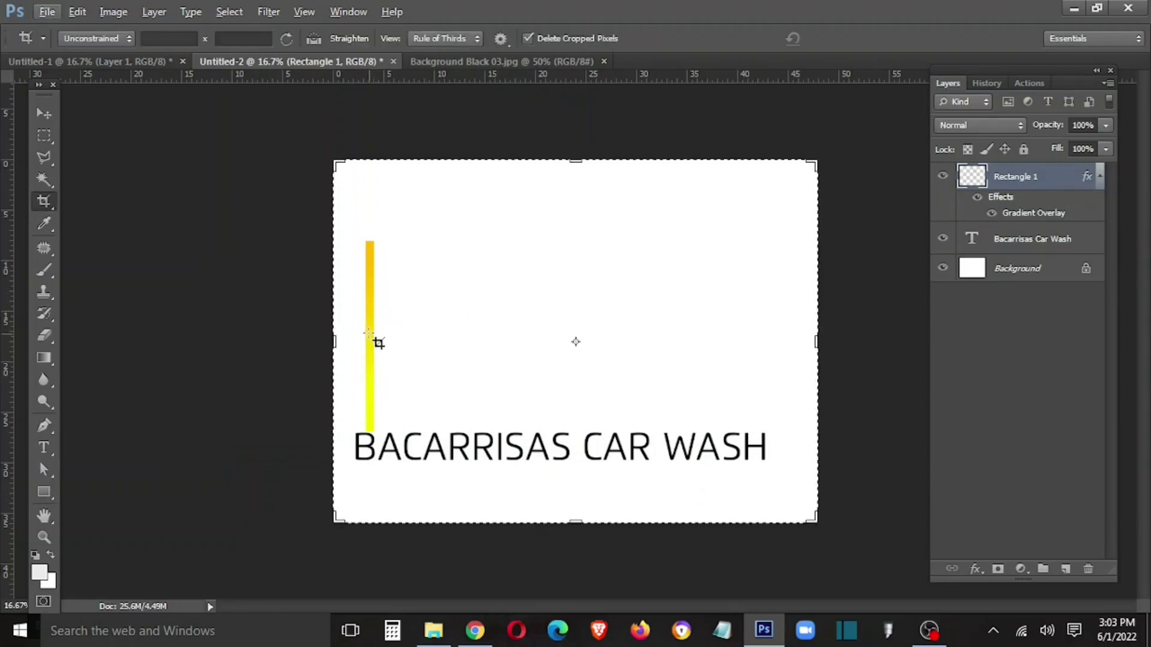
key("alt+v")
key("Escape")
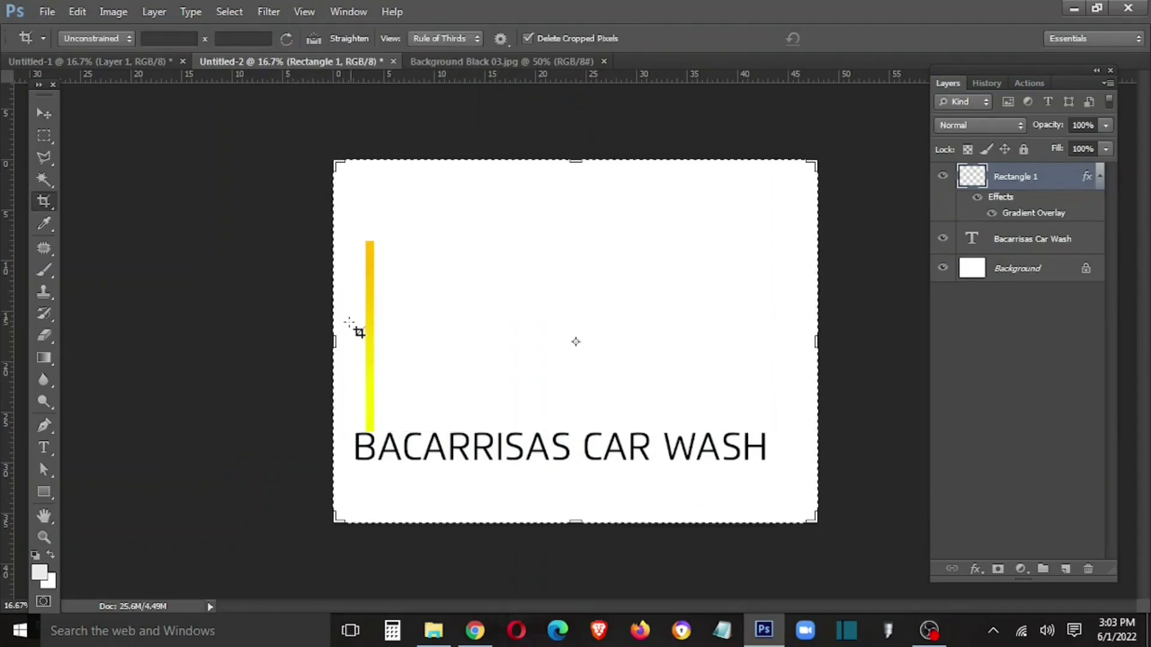
key("m")
key("v")
mouse_move(373, 313)
left_mouse_down()
mouse_move(423, 339)
mouse_move(555, 334)
mouse_move(526, 341)
mouse_move(547, 366)
mouse_move(622, 372)
mouse_move(600, 377)
mouse_move(669, 392)
mouse_move(658, 398)
mouse_move(728, 396)
left_mouse_up()
left_click(1026, 355, "shift")
key("ctrl+e")
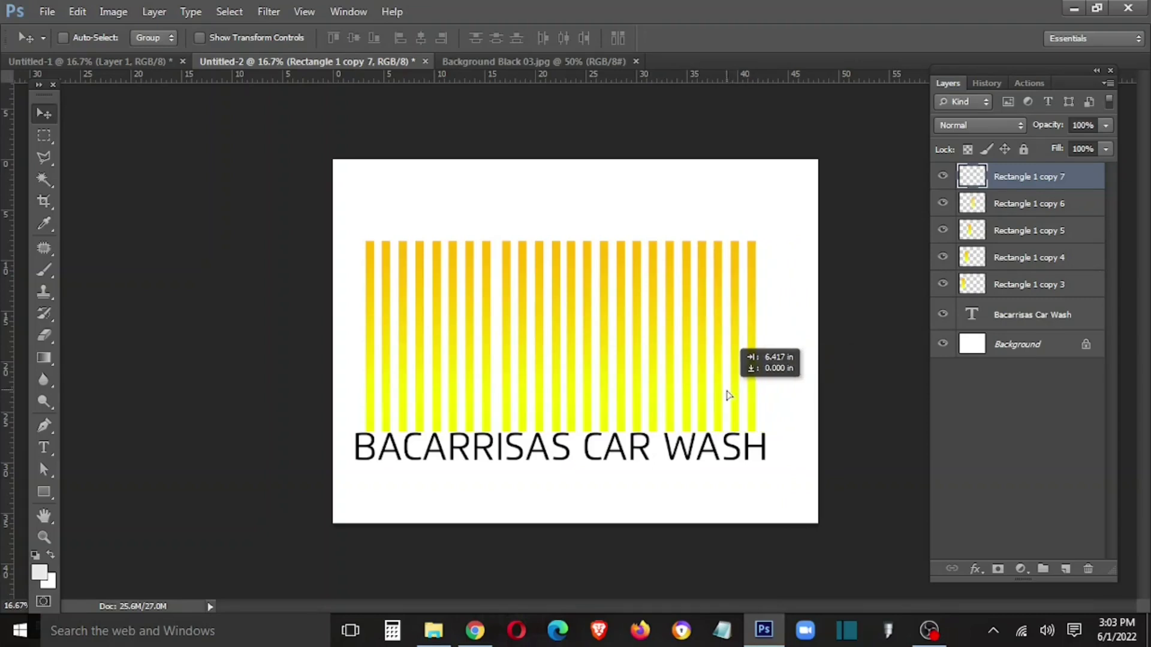
Step: Merge all stripes into one layer, slant and enlarge them, and lower them to the banner bottom
left_click(971, 309, "shift")
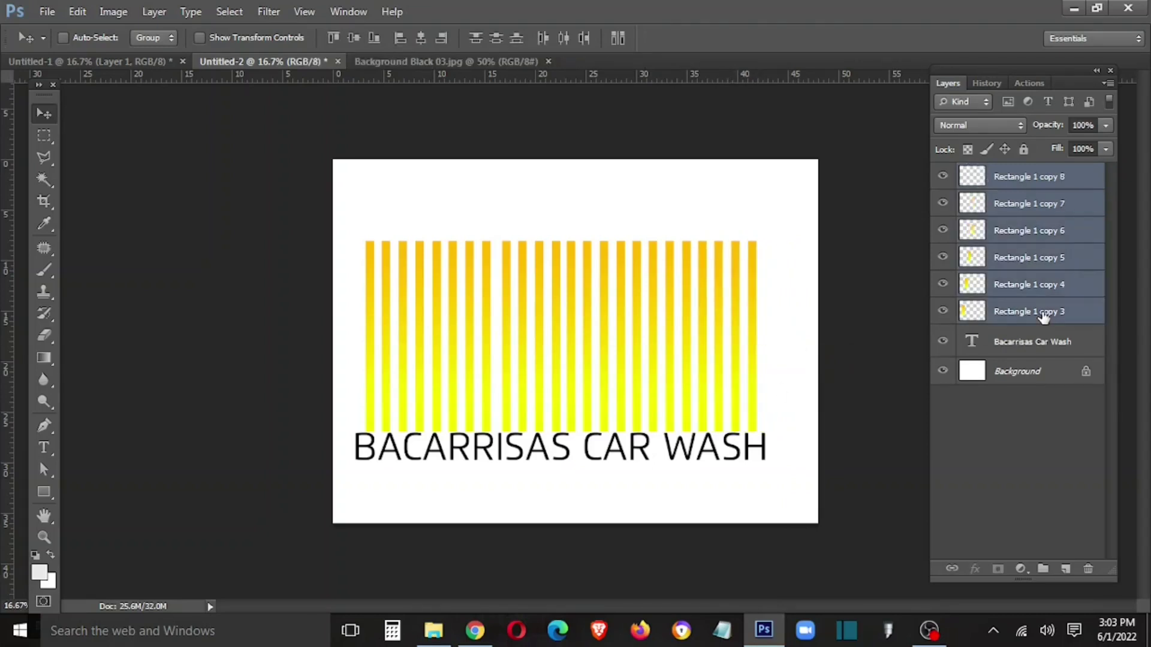
key("ctrl+e")
left_click_drag(743, 329, 714, 390)
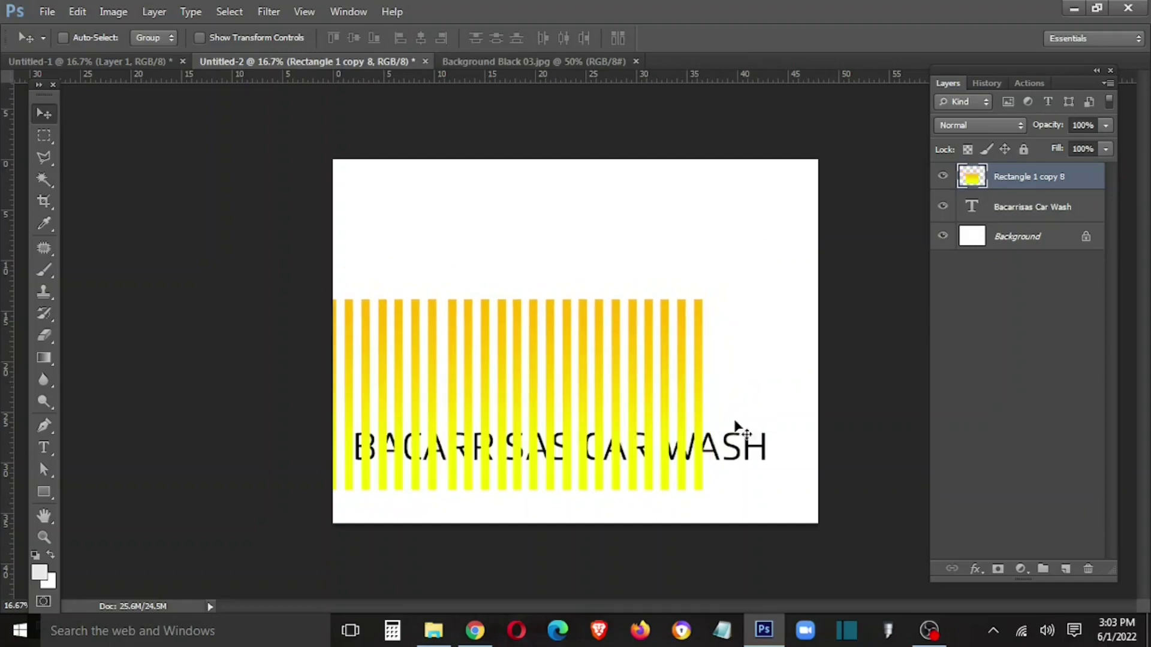
key("ctrl+t")
mouse_move(835, 561)
left_mouse_down()
mouse_move(869, 559)
mouse_move(882, 540)
left_mouse_up()
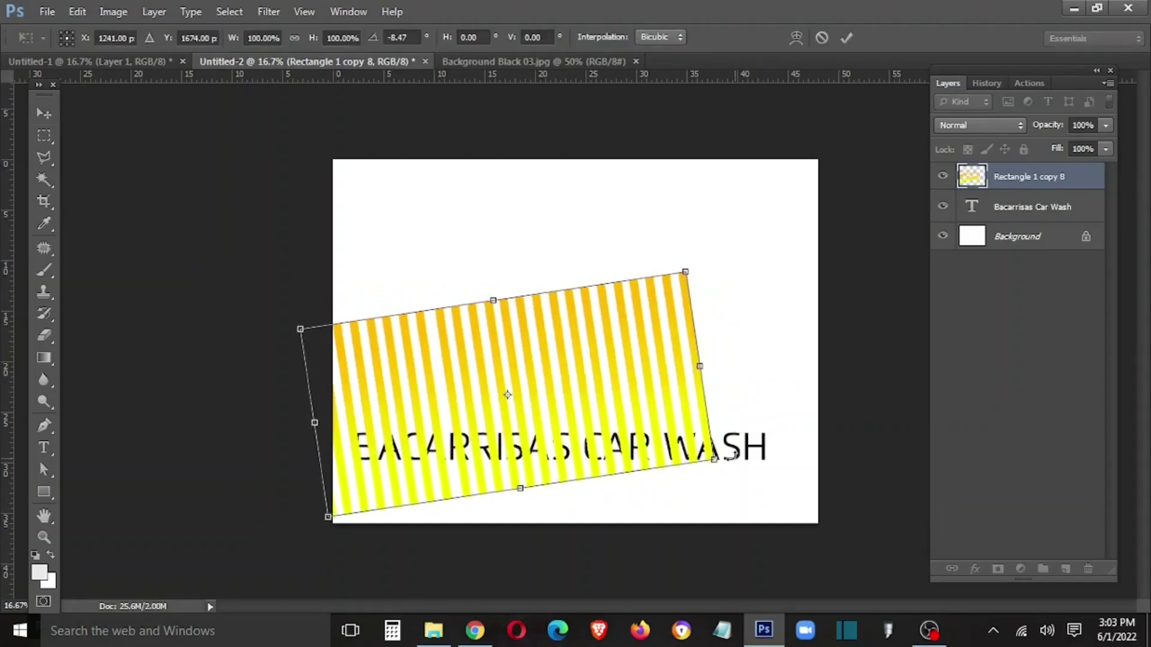
left_click_drag(715, 459, 899, 578)
left_click_drag(735, 419, 716, 540)
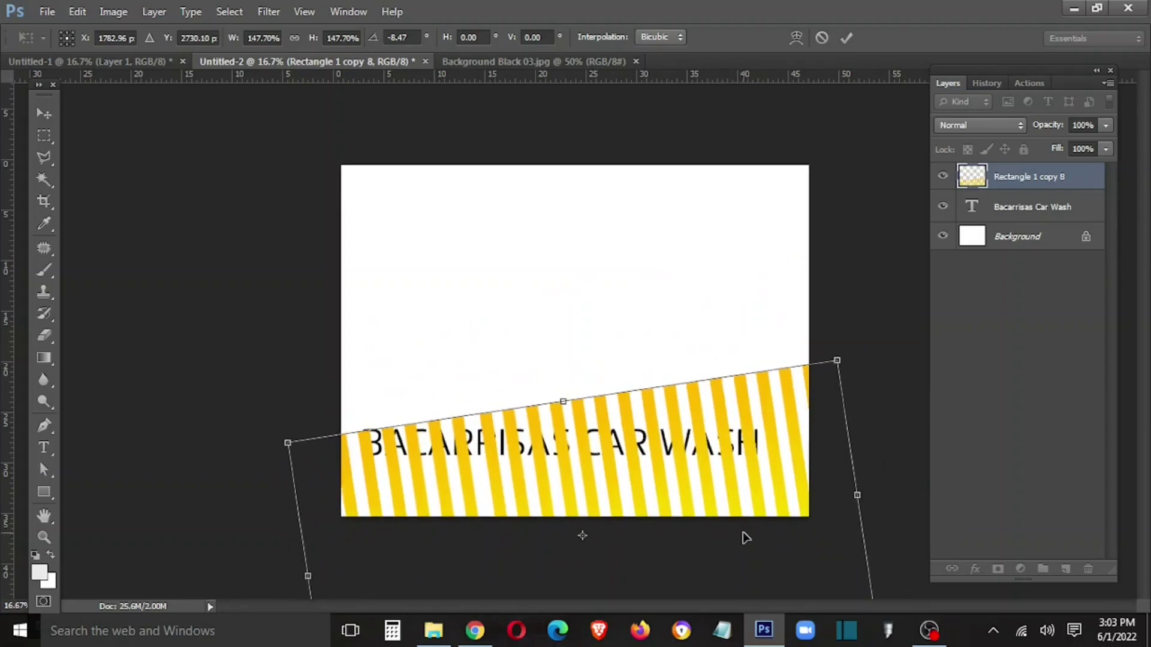
key("ctrl+minus")
left_click_drag(780, 358, 756, 374)
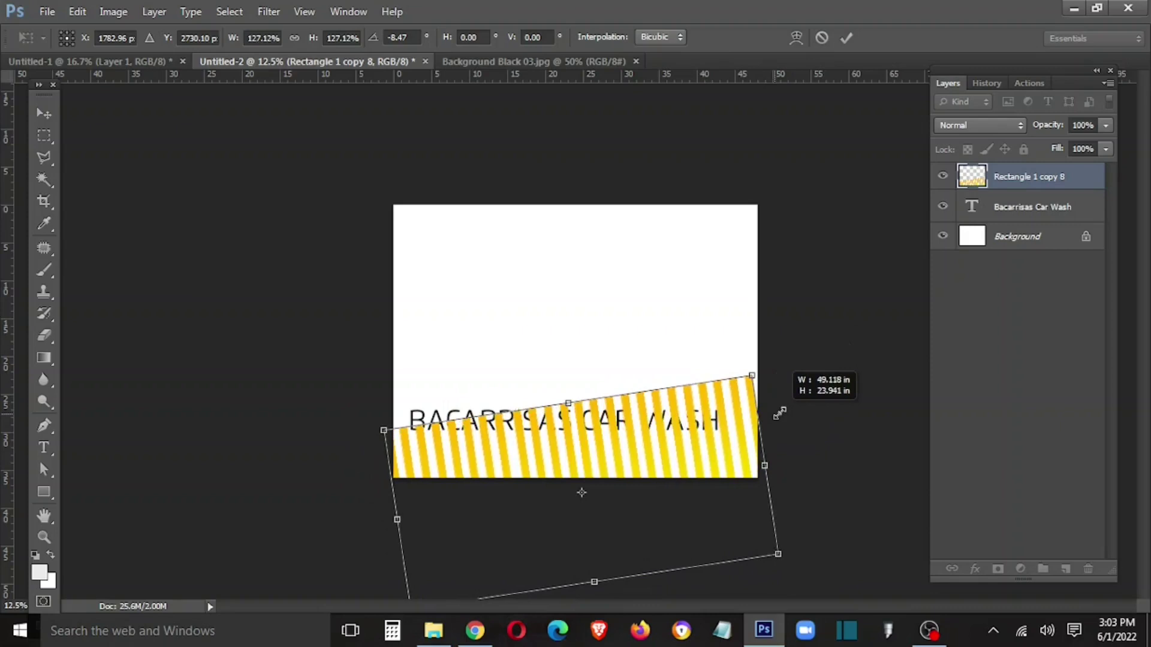
key("Return")
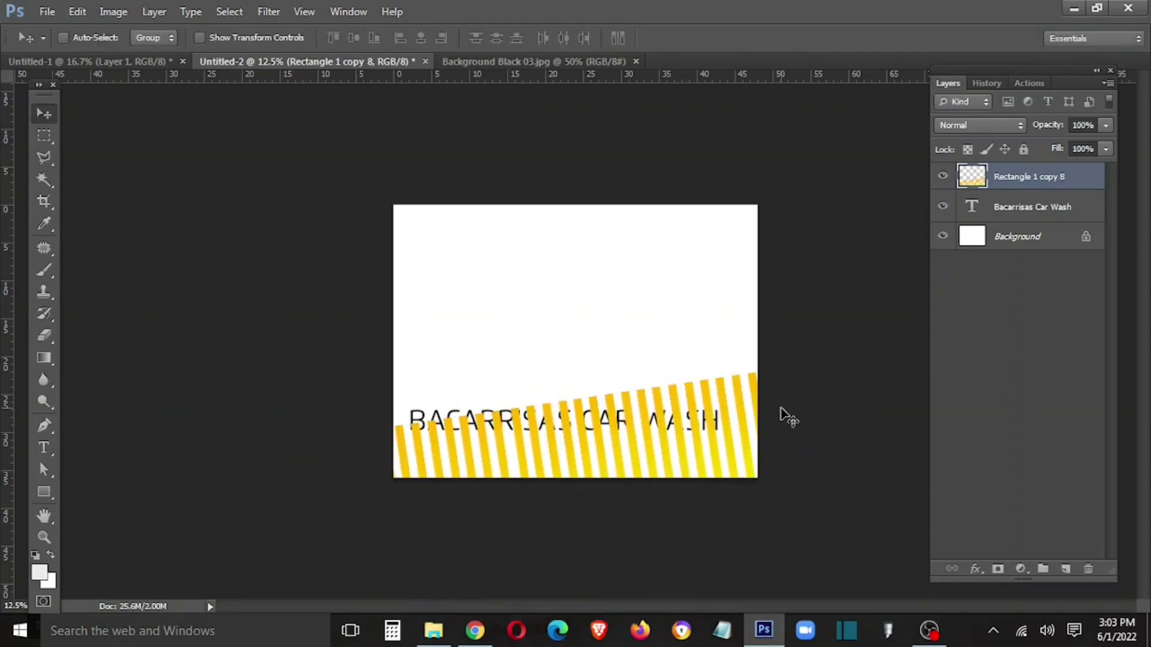
Step: Marquee the slanted stripe tops, then reselect the stripes layer and undo a trial upward move
key("m")
left_click_drag(308, 331, 879, 442)
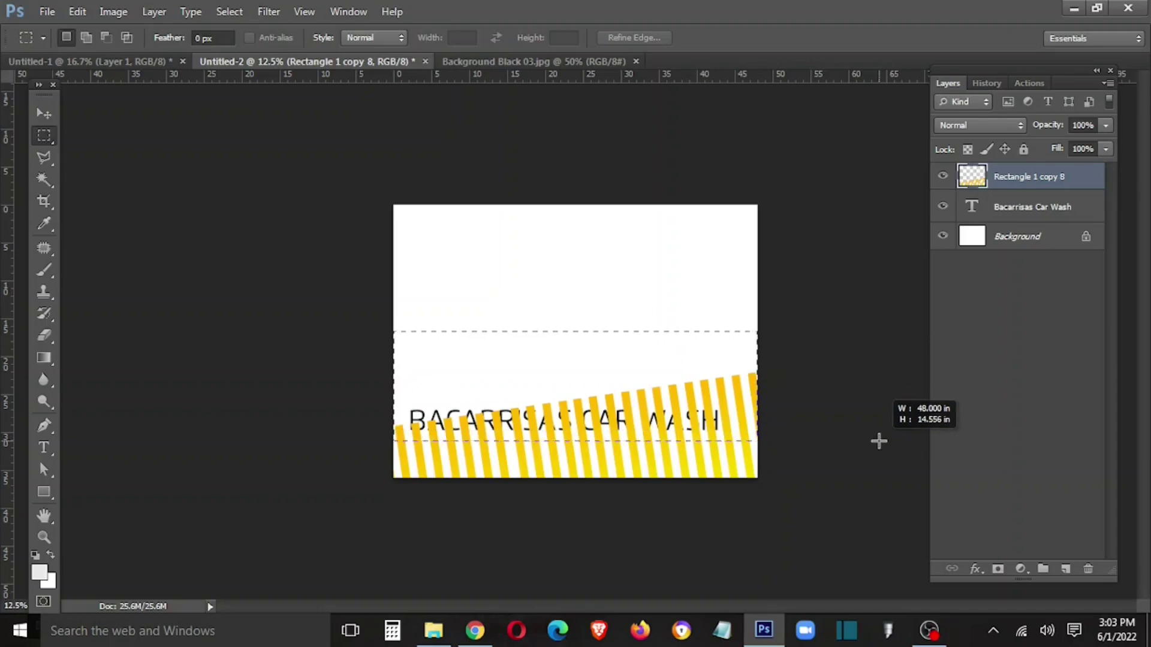
key("ctrl+d")
key("v")
right_click(685, 476)
left_click(707, 483)
right_click(689, 467)
left_click(687, 467)
mouse_move(684, 467)
left_mouse_down()
mouse_move(691, 189)
mouse_move(688, 231)
left_mouse_up()
key("ctrl+z")
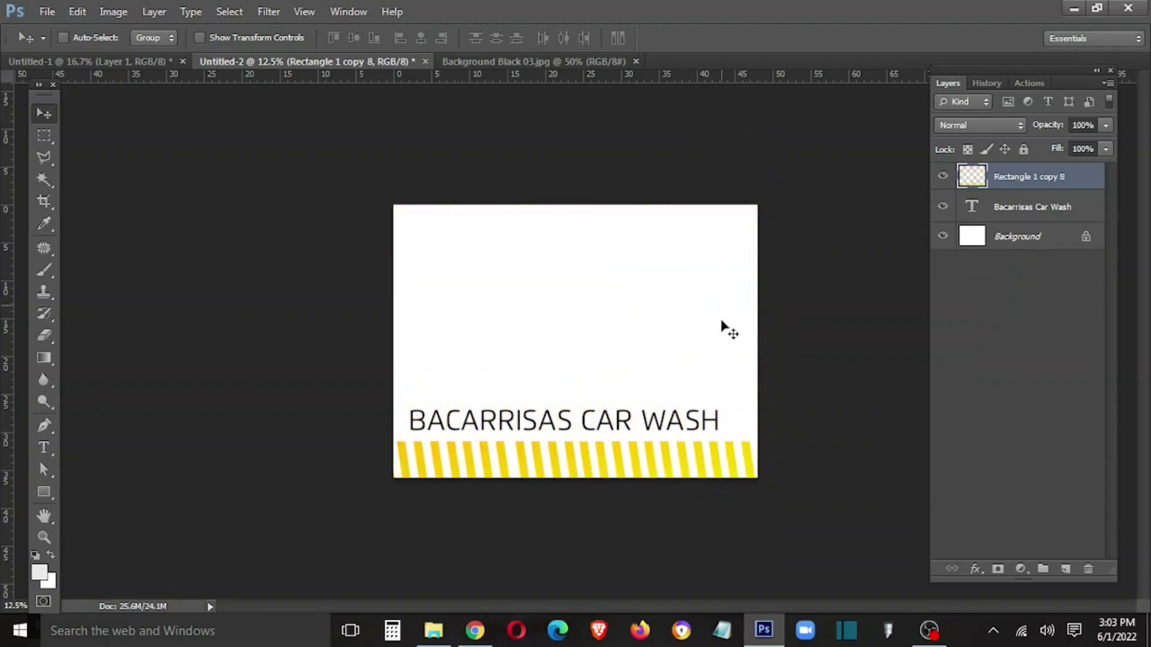
Step: Copy the stripe band to a new layer, flip it vertically, and move it to the top edge
key("m")
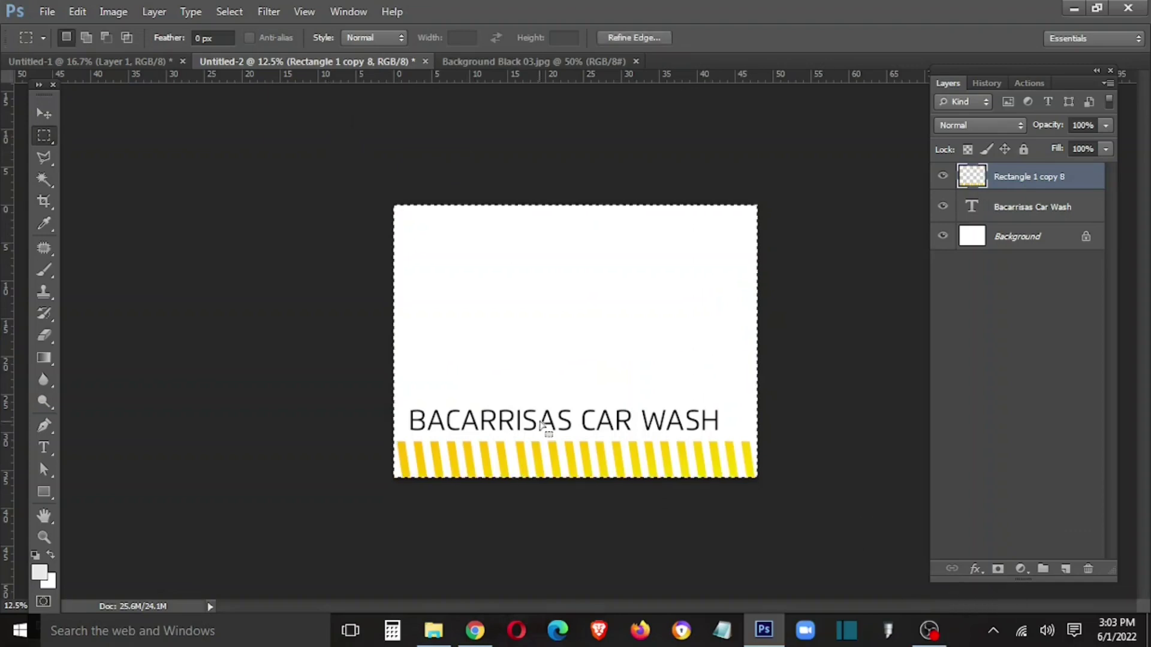
right_click(534, 437)
left_click(642, 240)
key("v")
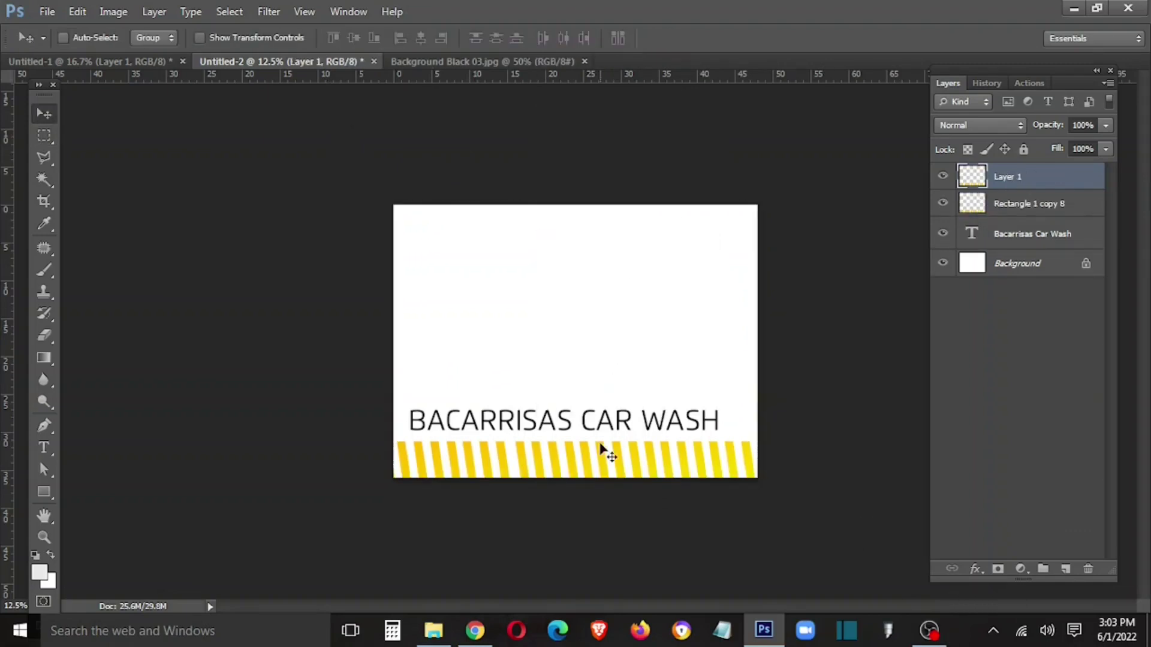
left_click_drag(601, 449, 617, 288)
key("ctrl+t")
right_click(600, 359)
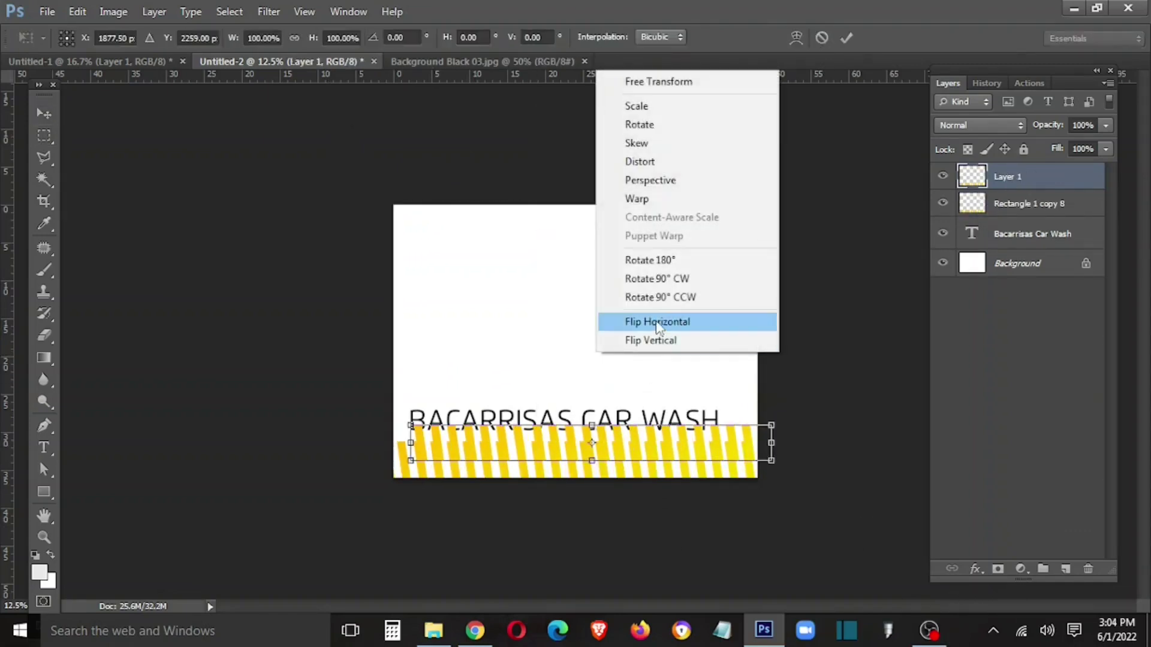
left_click(656, 339)
left_click_drag(657, 451, 639, 227)
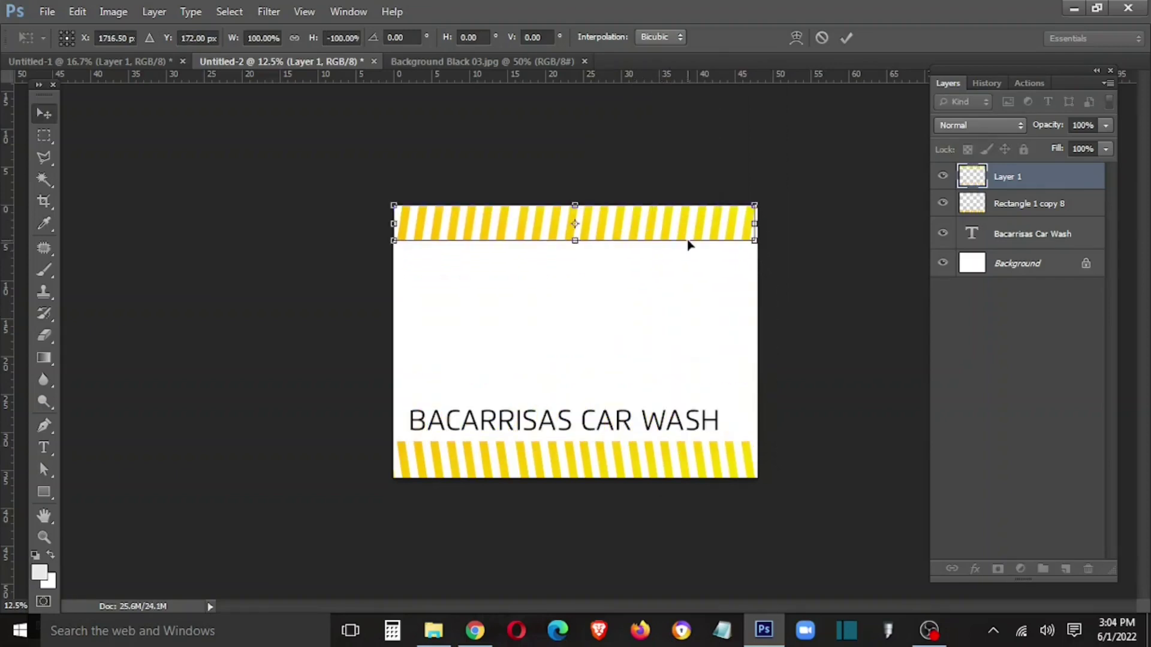
key("Return")
Step: Flip the top band vertically again so its stripes mirror the bottom band
key("ctrl+t")
right_click(683, 228)
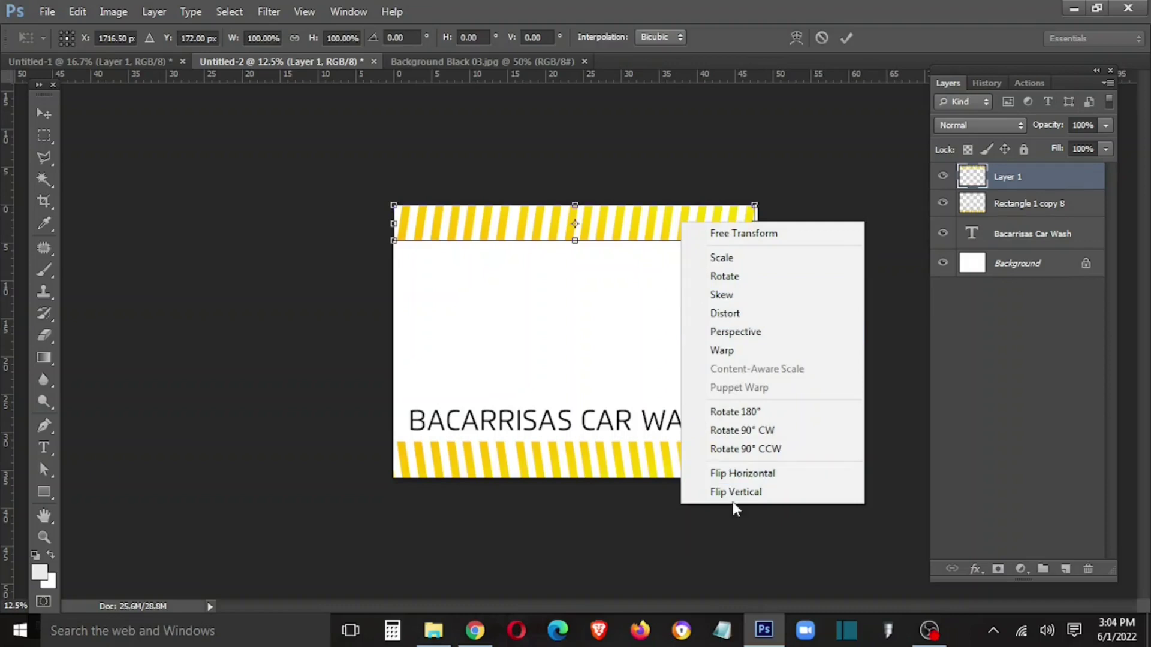
left_click(742, 488)
key("Return")
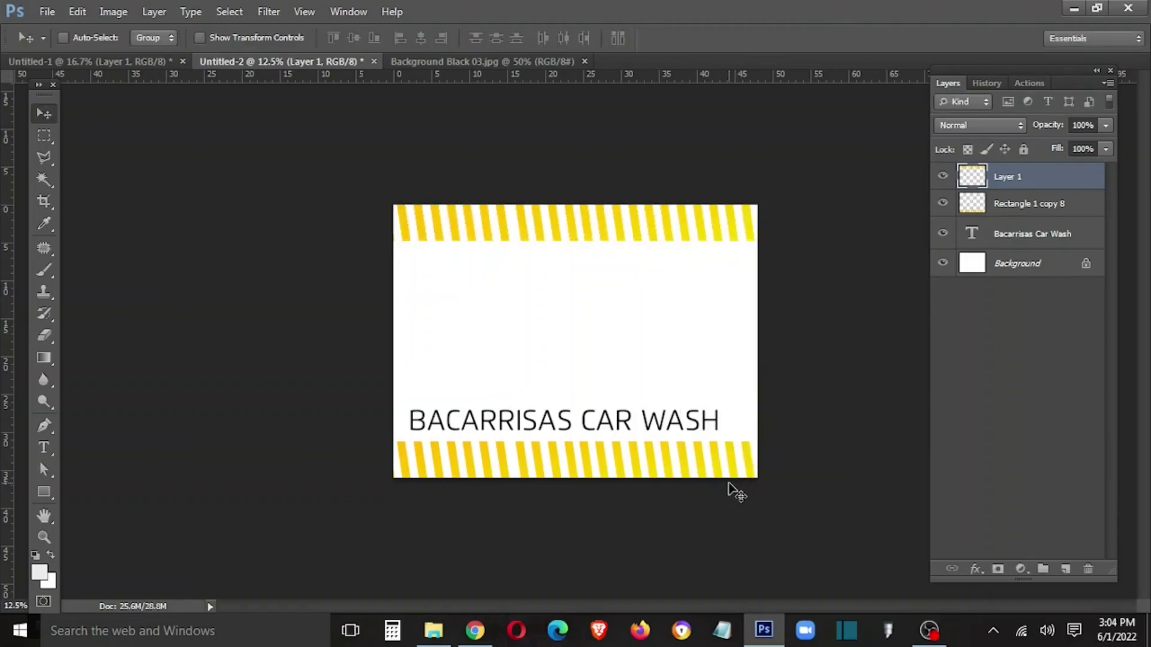
Step: Copy the Background Black 03 hexagon image into the banner and stretch it to fill the canvas
left_click_drag(450, 61, 532, 317)
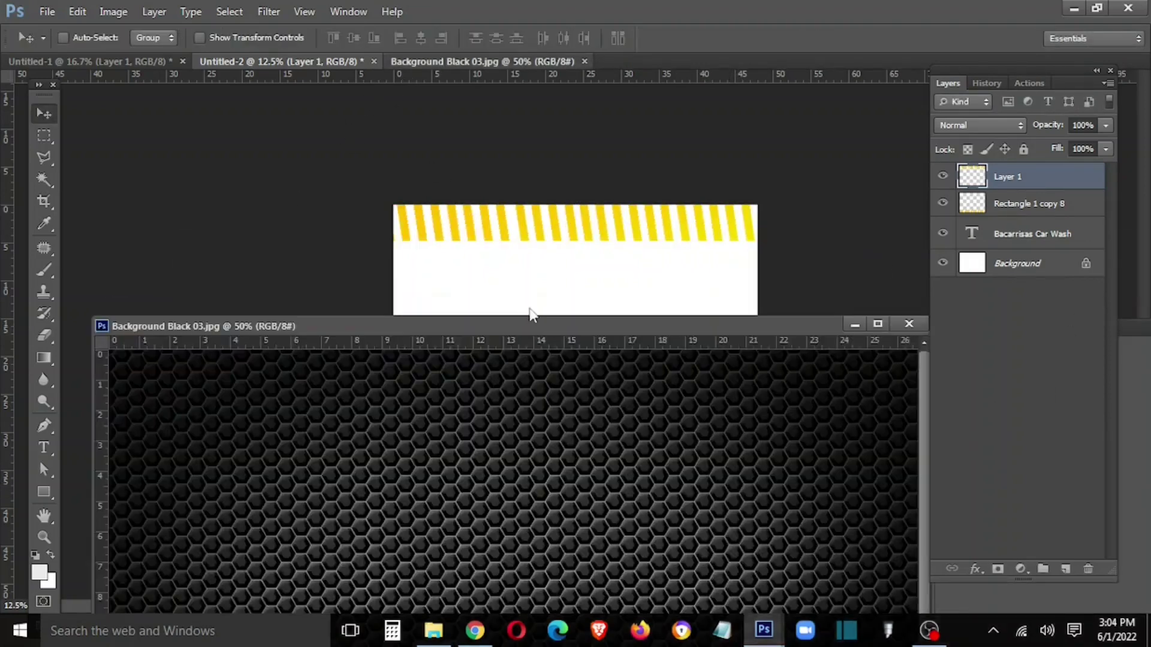
left_click(1035, 247)
left_click(1029, 269)
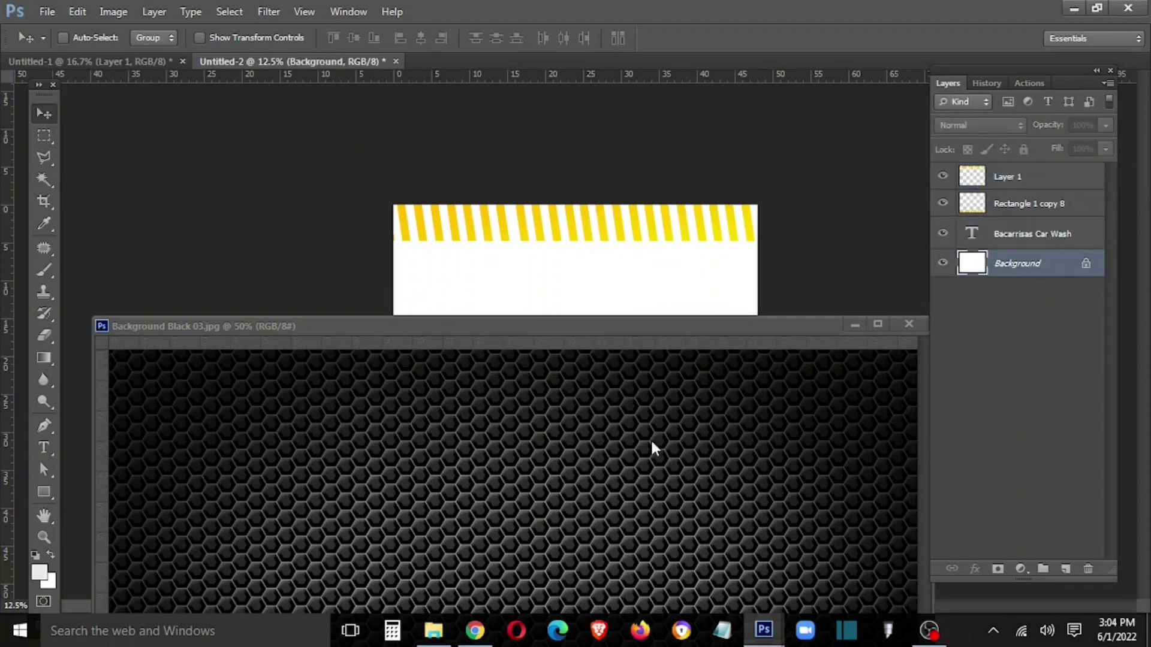
left_click_drag(653, 450, 647, 288)
left_click(908, 324)
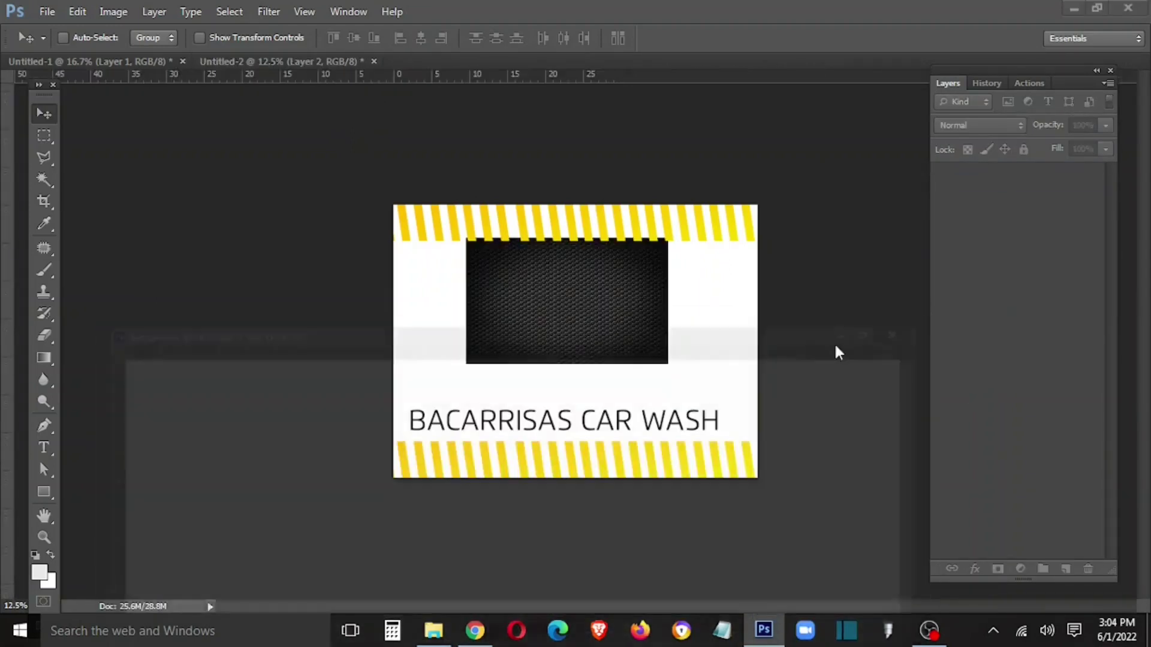
key("Tab")
key("ctrl+t")
mouse_move(587, 284)
left_mouse_down()
mouse_move(568, 287)
mouse_move(810, 509)
left_mouse_up()
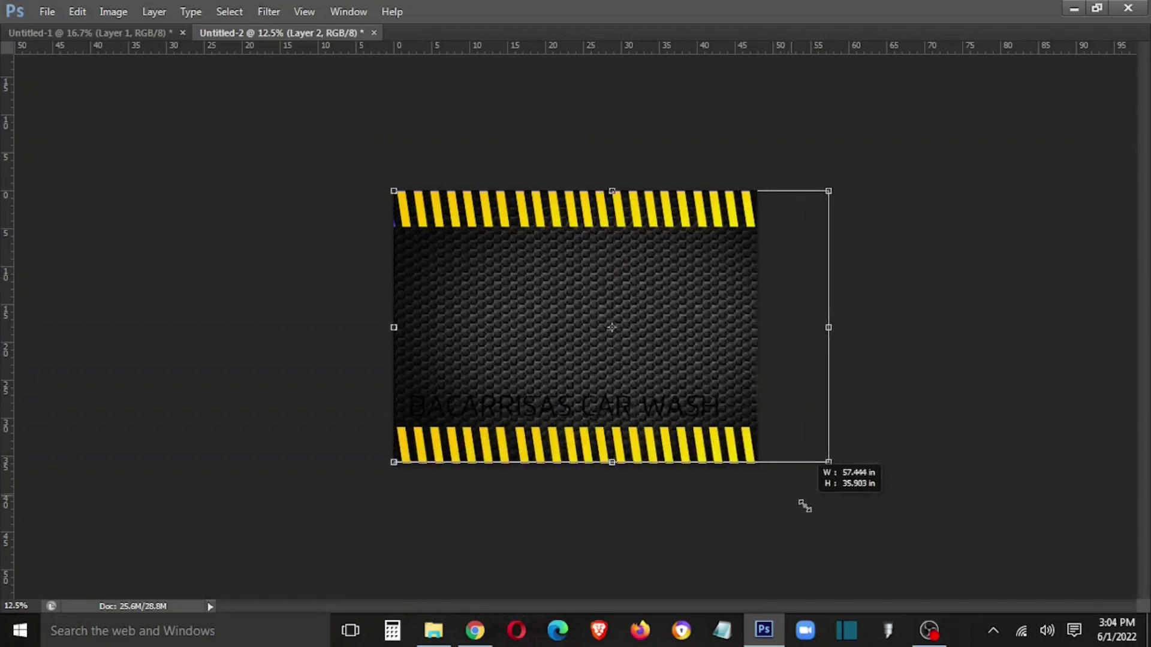
key("Return")
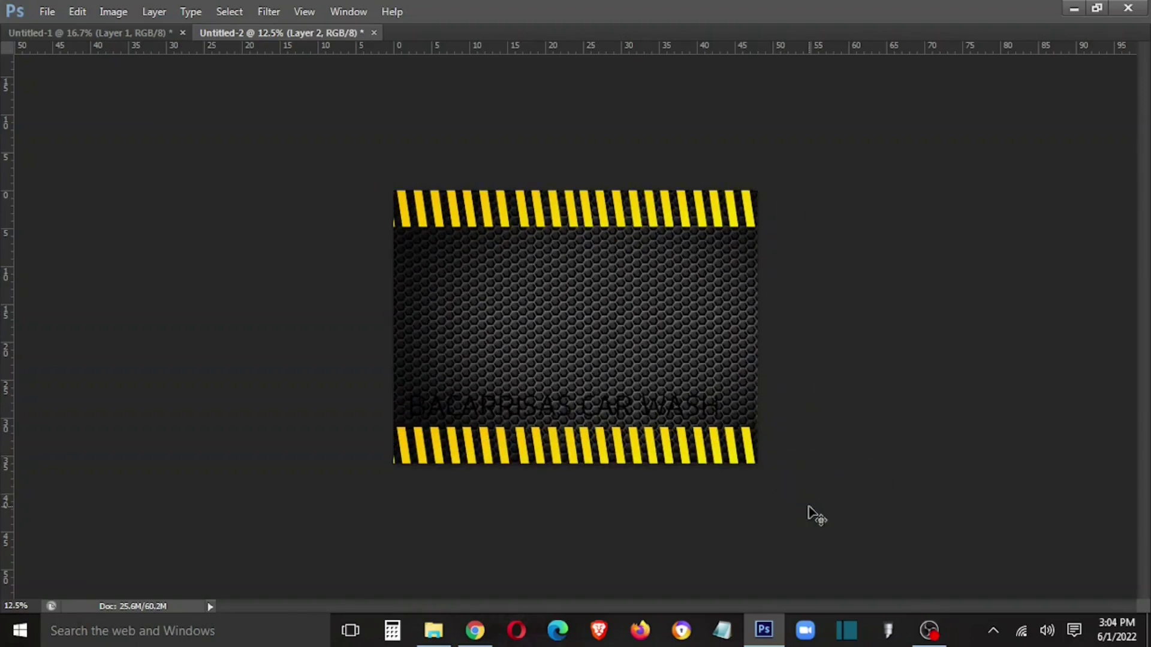
Step: Drag the car logo from Untitled-1 onto the centre of the hexagon banner
left_click(92, 34)
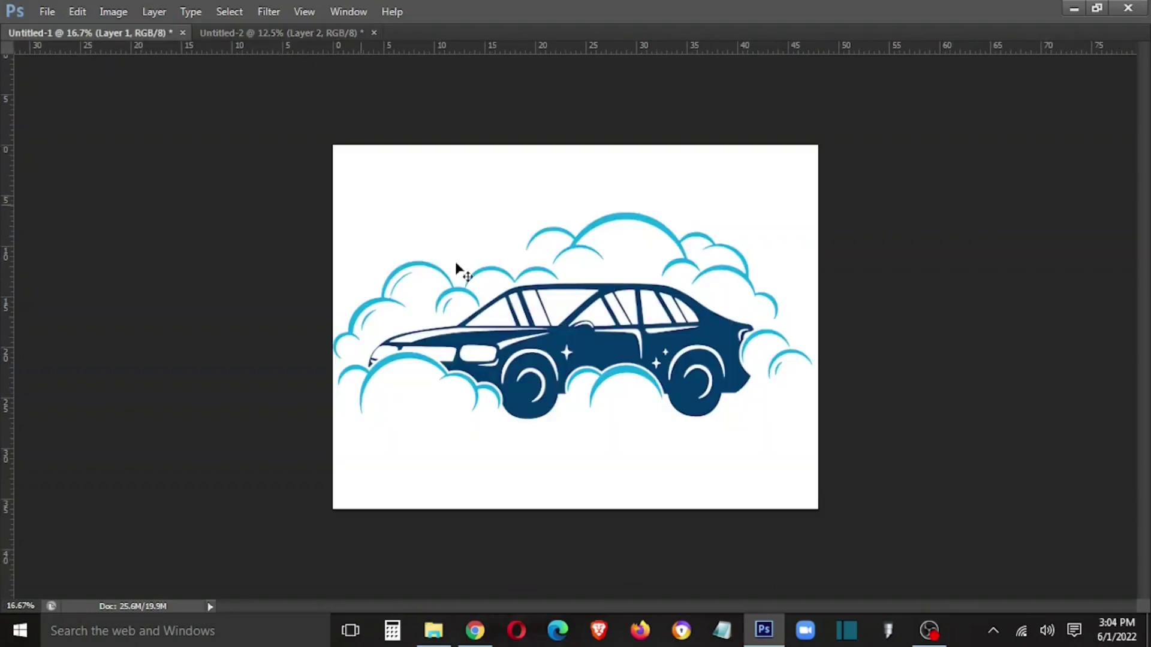
left_click_drag(557, 369, 311, 72)
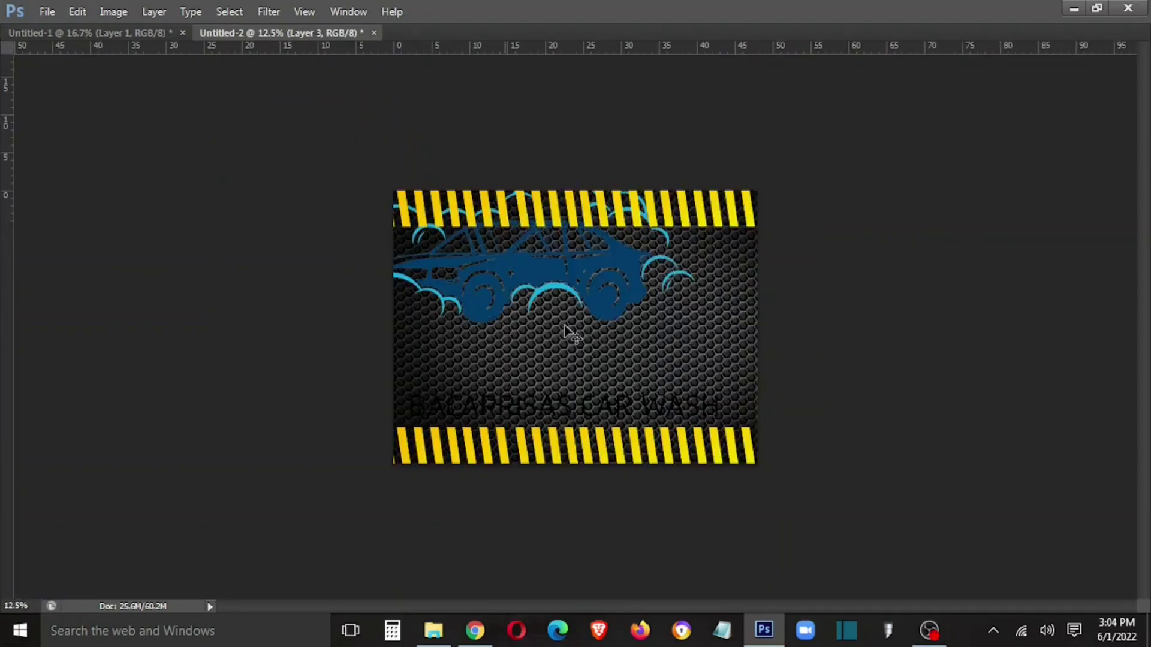
left_click_drag(316, 37, 655, 370)
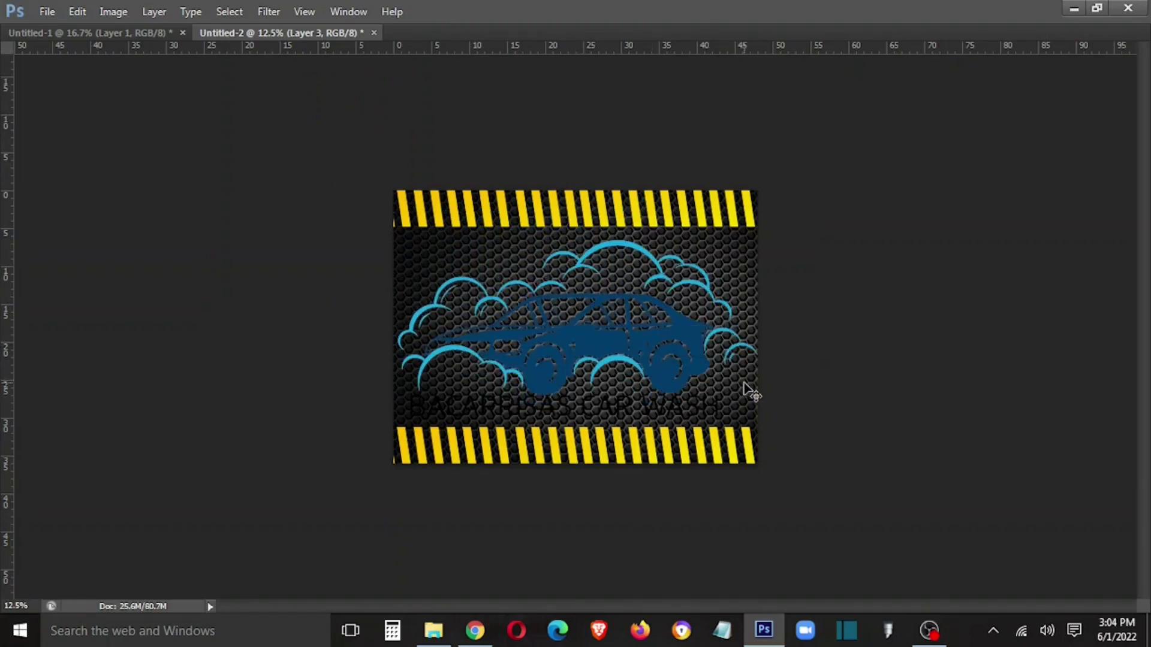
key("ctrl+plus")
key("ctrl+plus")
Step: Magic-wand the dark blue car shape and copy it to its own layer
left_click(656, 362)
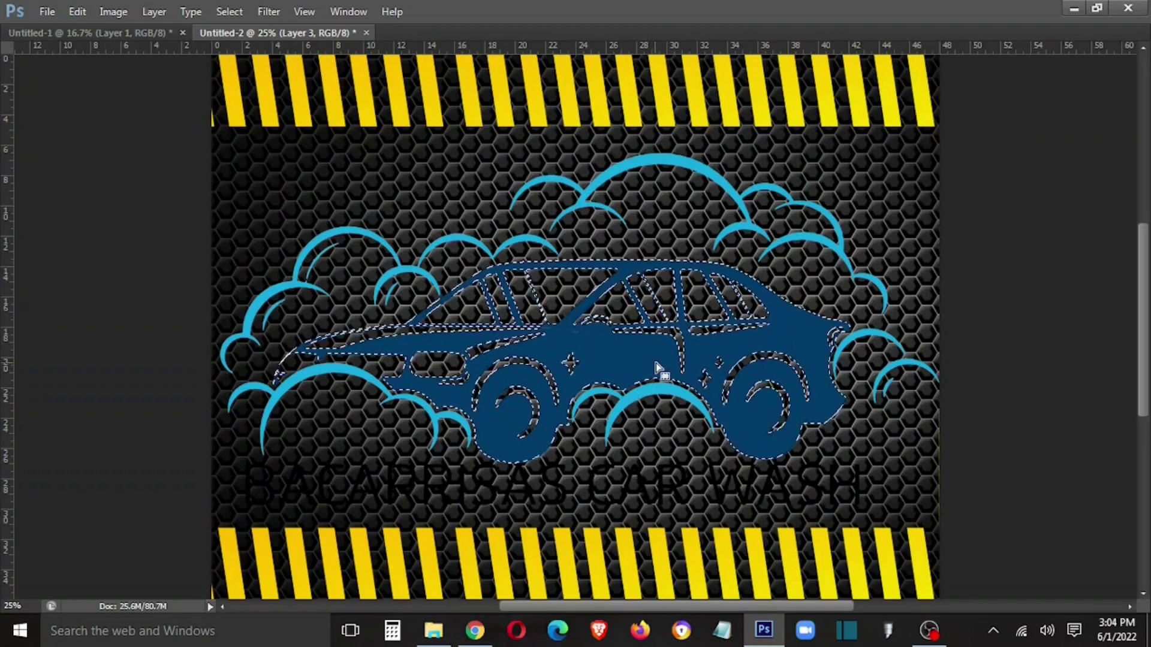
right_click(656, 362)
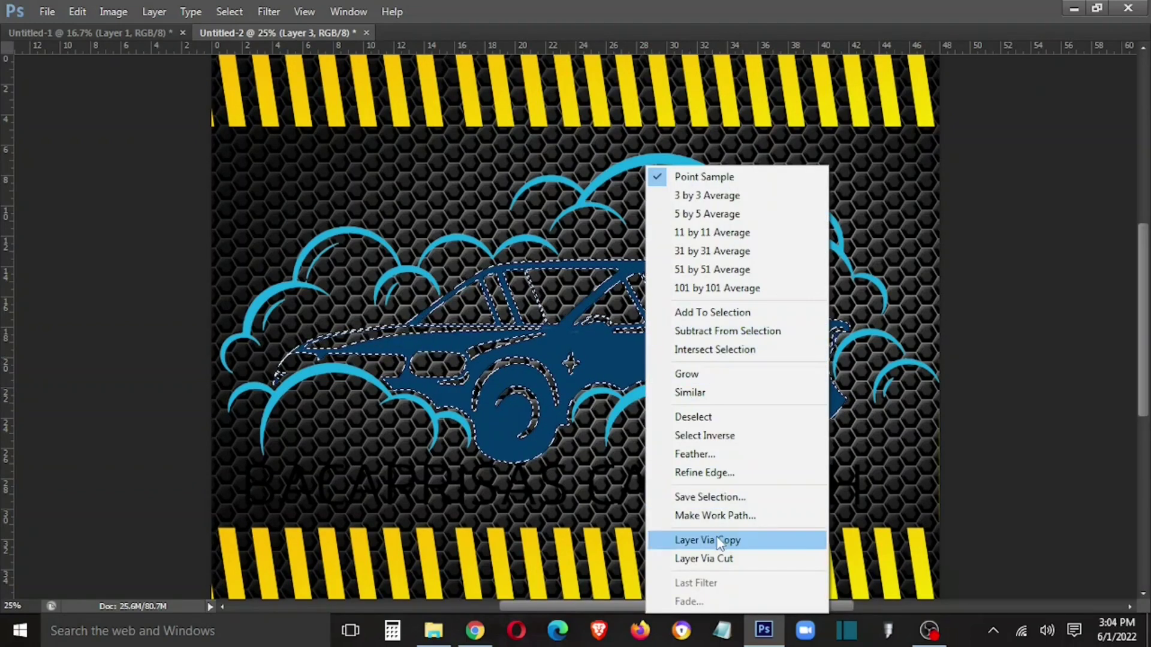
left_click(714, 540)
key("Tab")
Step: Try a yellow Color Overlay on the car layer, then cancel and remove it
right_click(1027, 255)
left_click(897, 48)
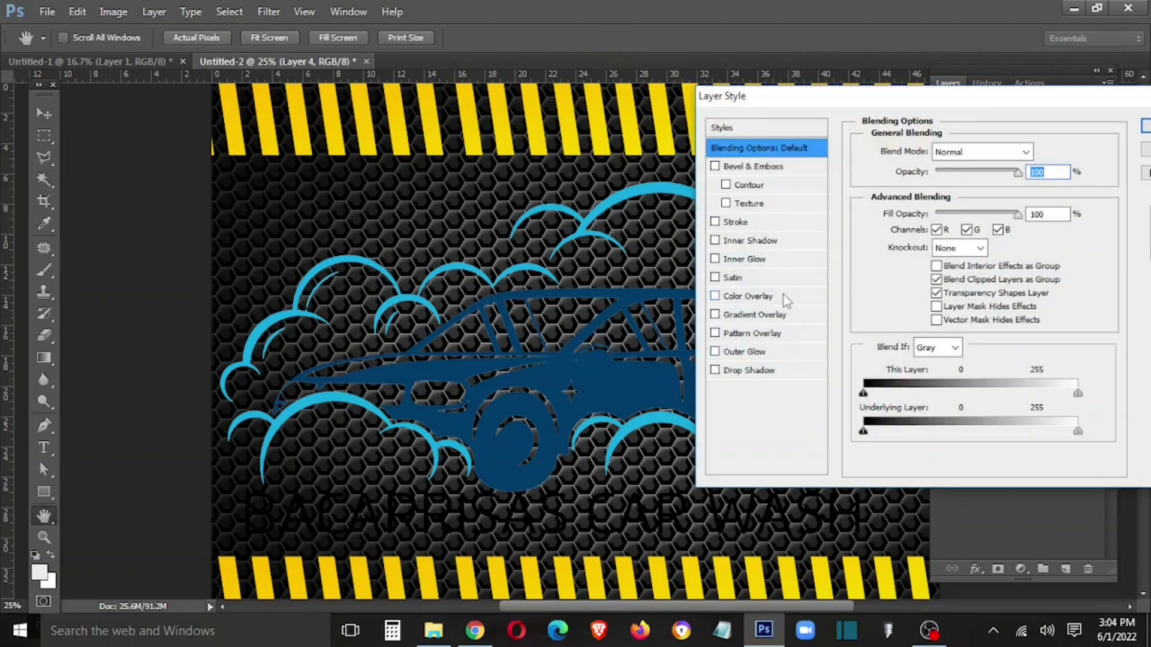
left_click(779, 297)
left_click(1041, 151)
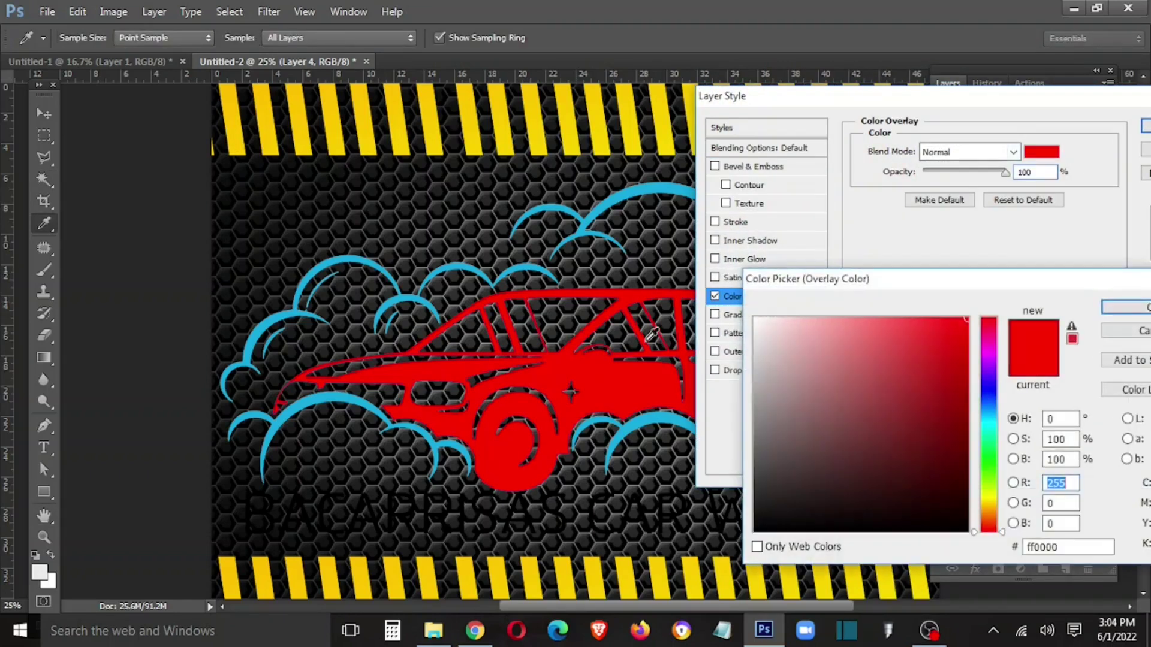
left_click(716, 522)
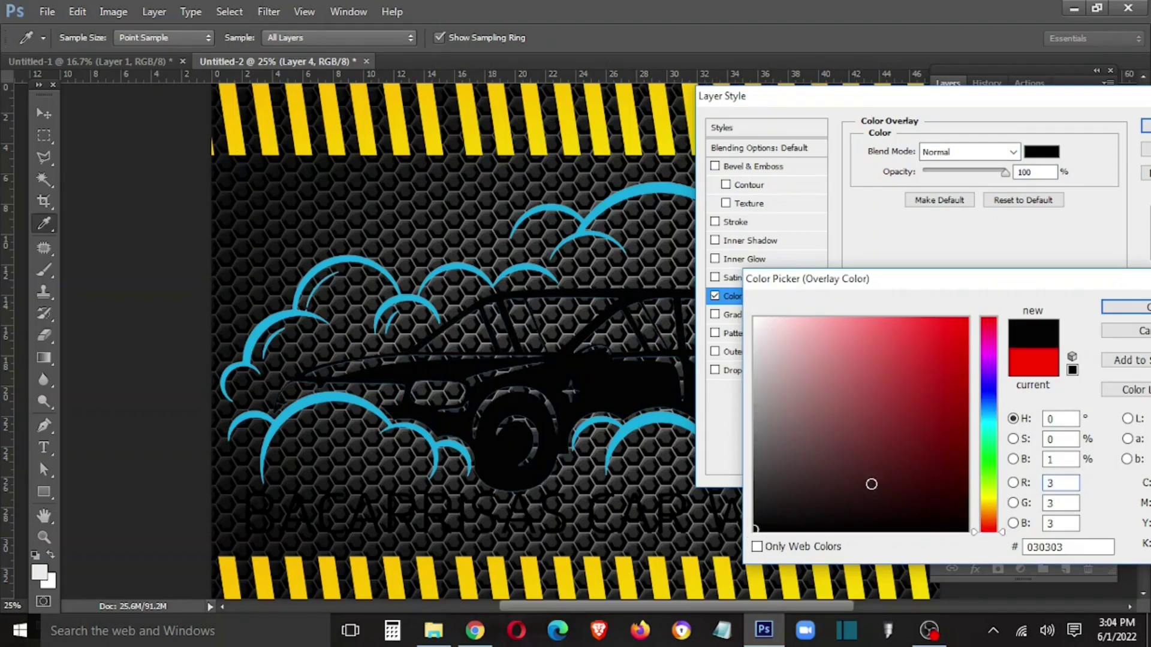
left_click(980, 497)
left_click(967, 319)
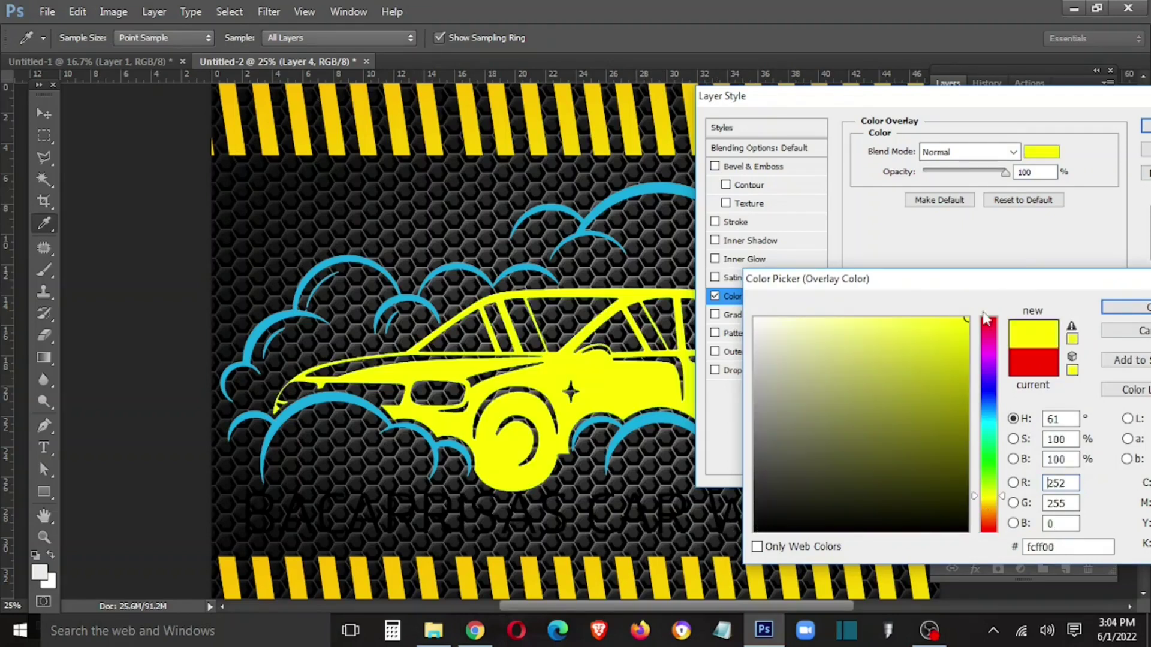
left_click(1123, 331)
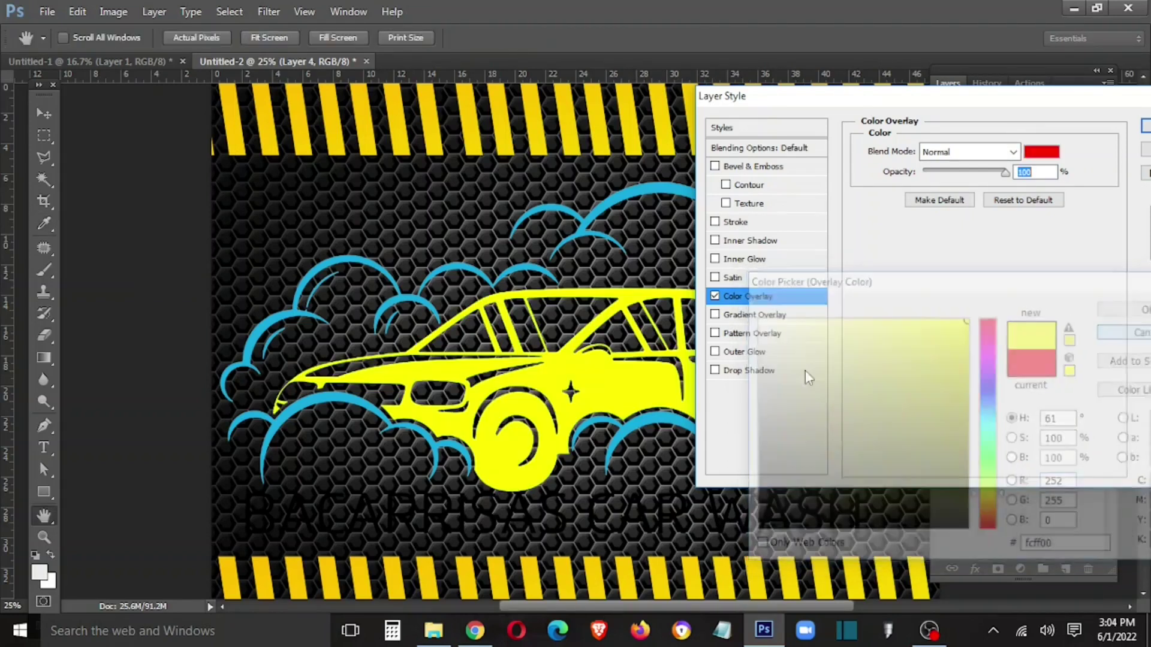
left_click(715, 296)
Step: Add a Gradient Overlay to the car with an orange-yellow left stop and yellow-orange right stop
left_click(754, 315)
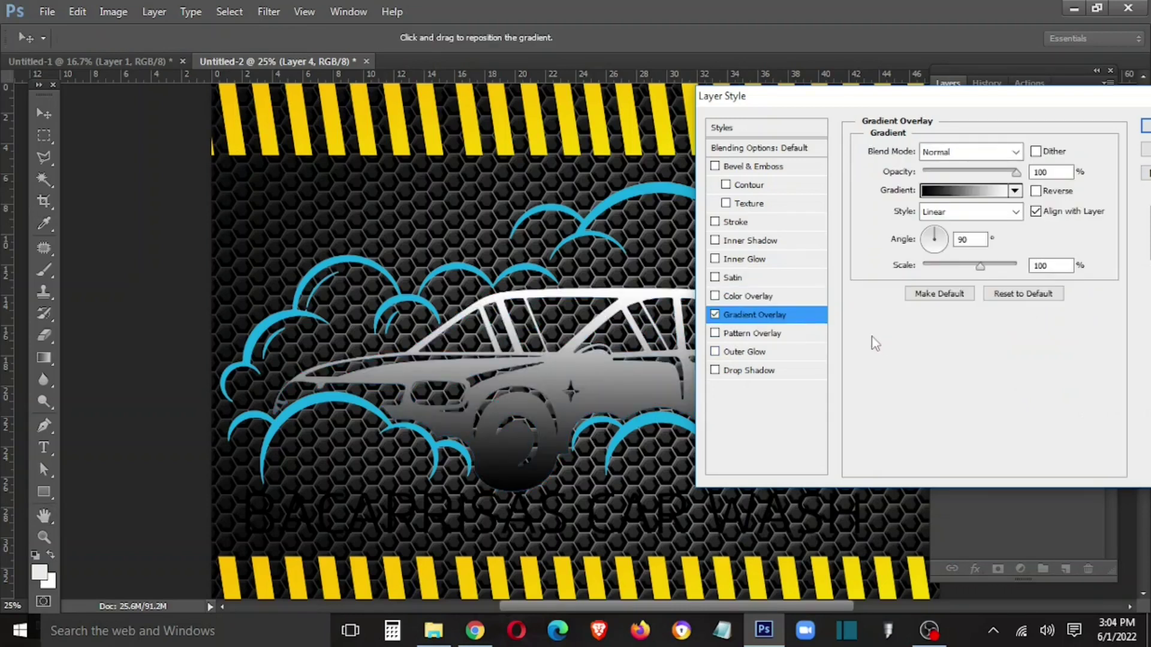
left_click(971, 190)
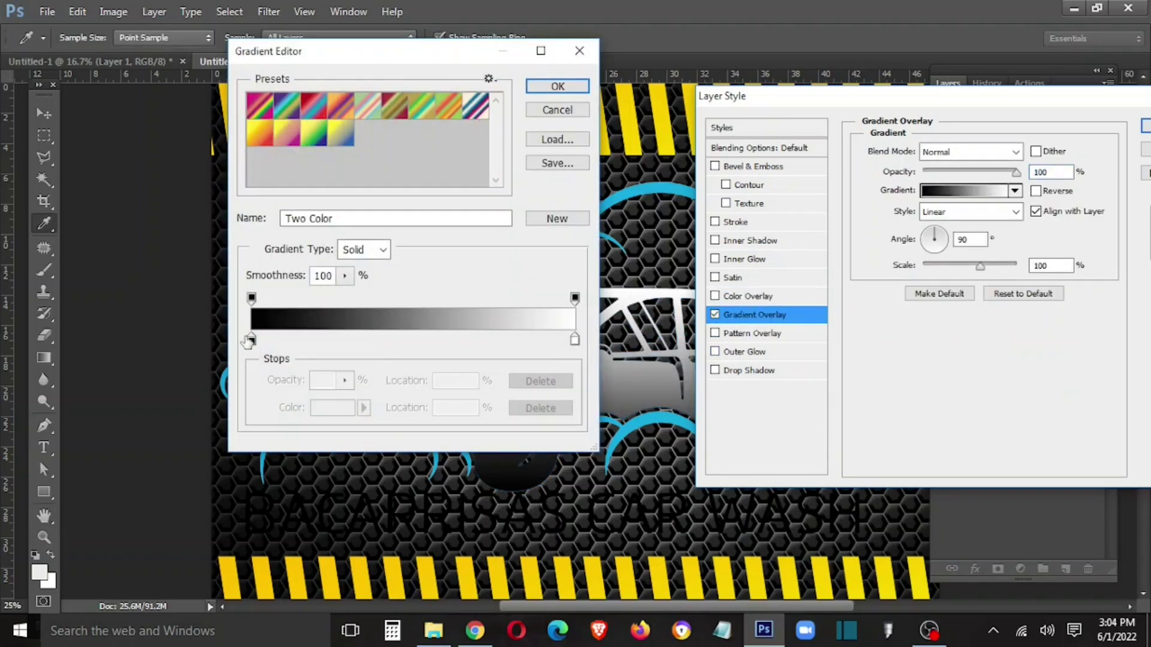
double_click(252, 340)
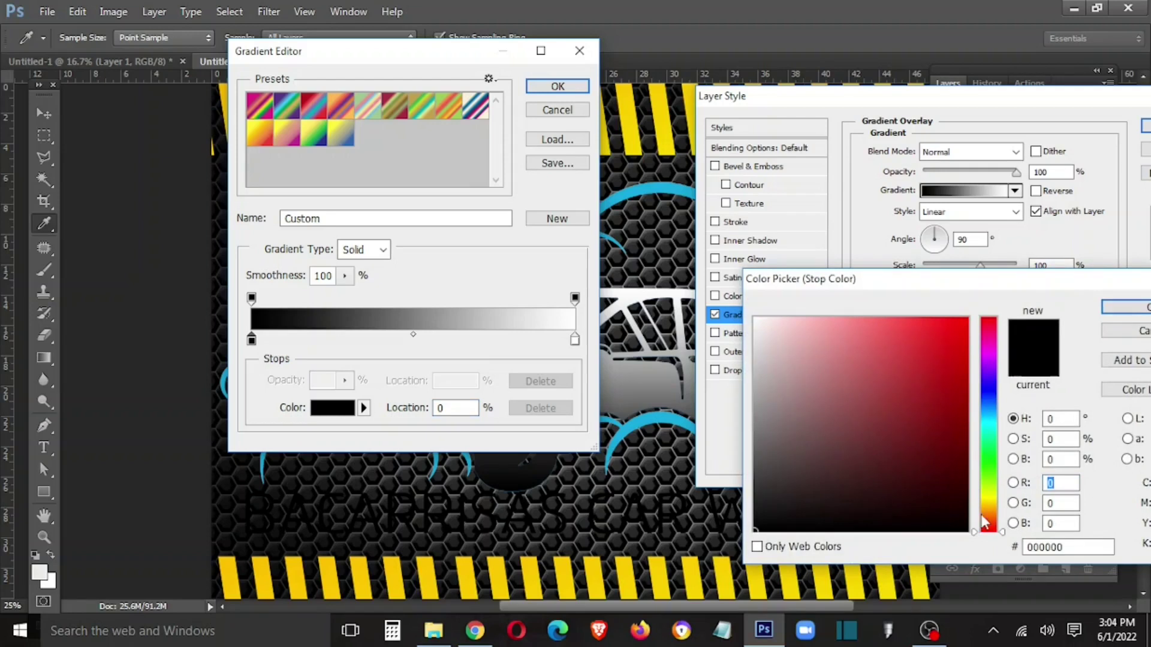
left_click_drag(984, 519, 987, 507)
left_click_drag(858, 411, 967, 319)
key("Return")
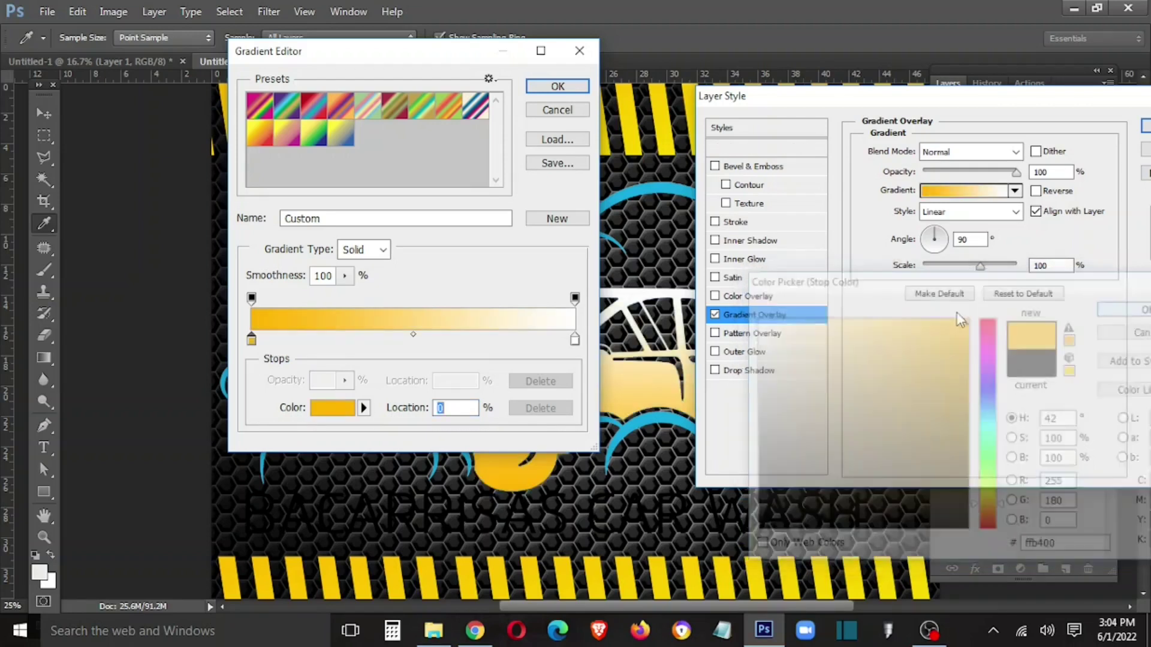
double_click(575, 339)
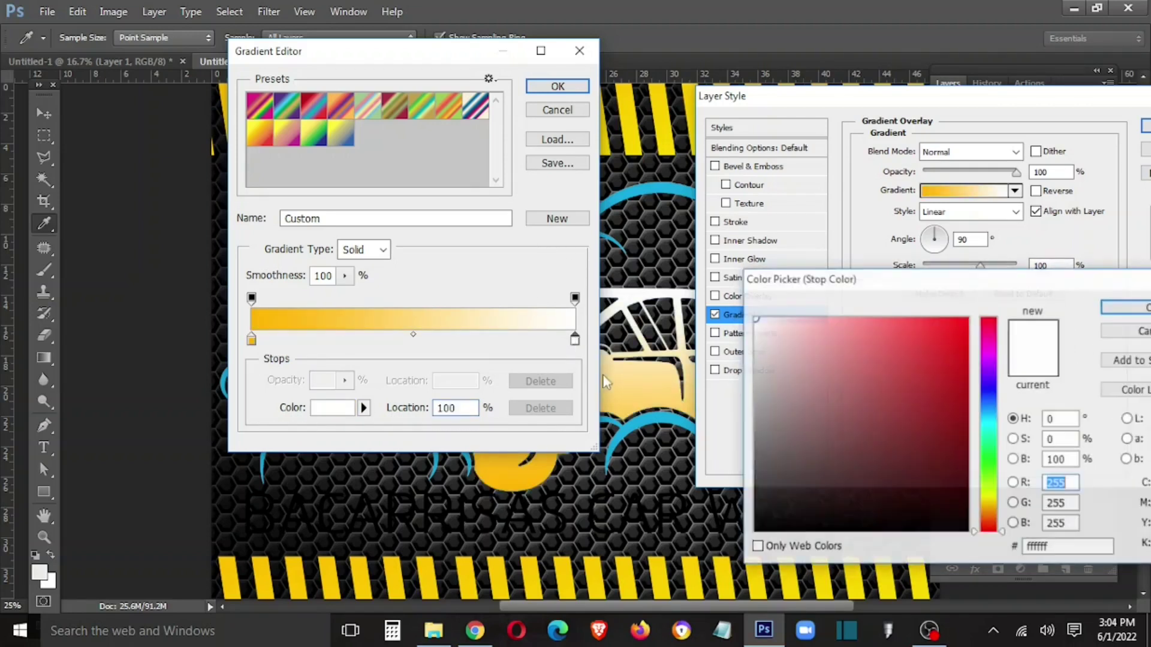
left_click(992, 507)
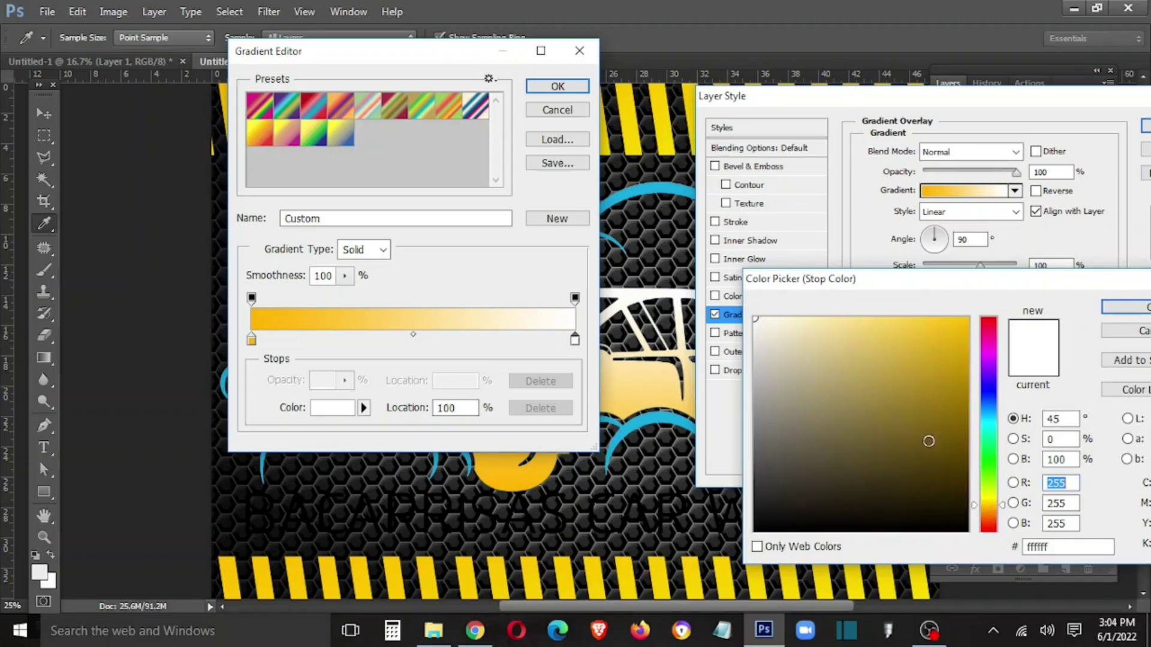
left_click(967, 319)
left_click(1126, 307)
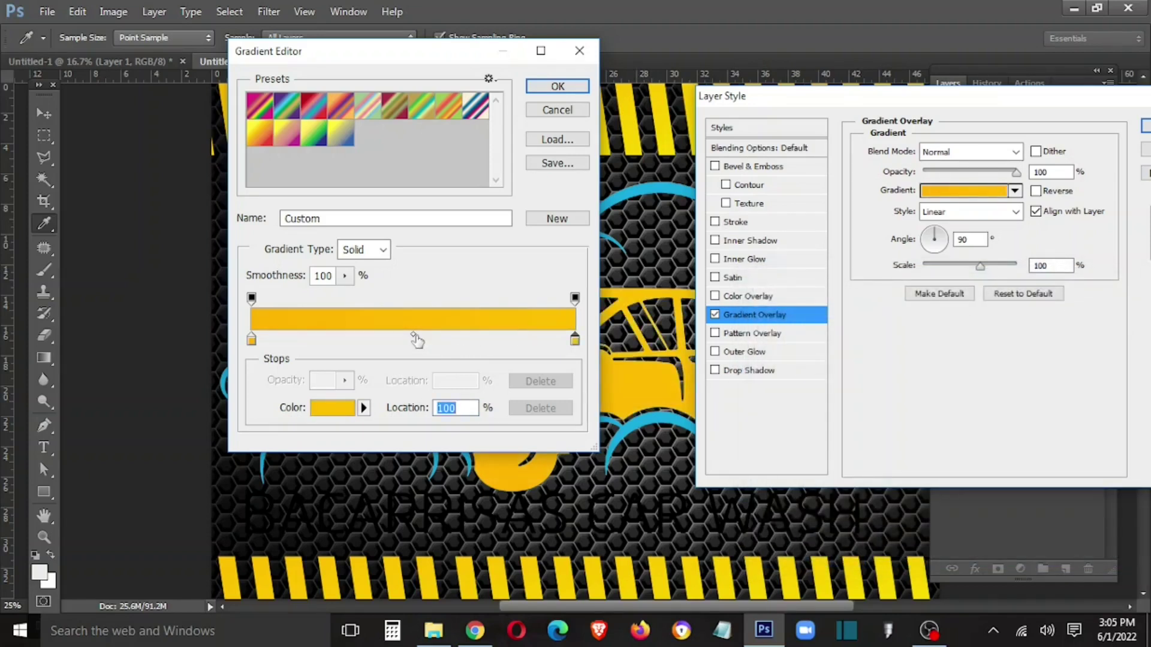
Step: Add a bright yellow middle stop to the car's gradient and accept it
left_click(409, 340)
double_click(409, 340)
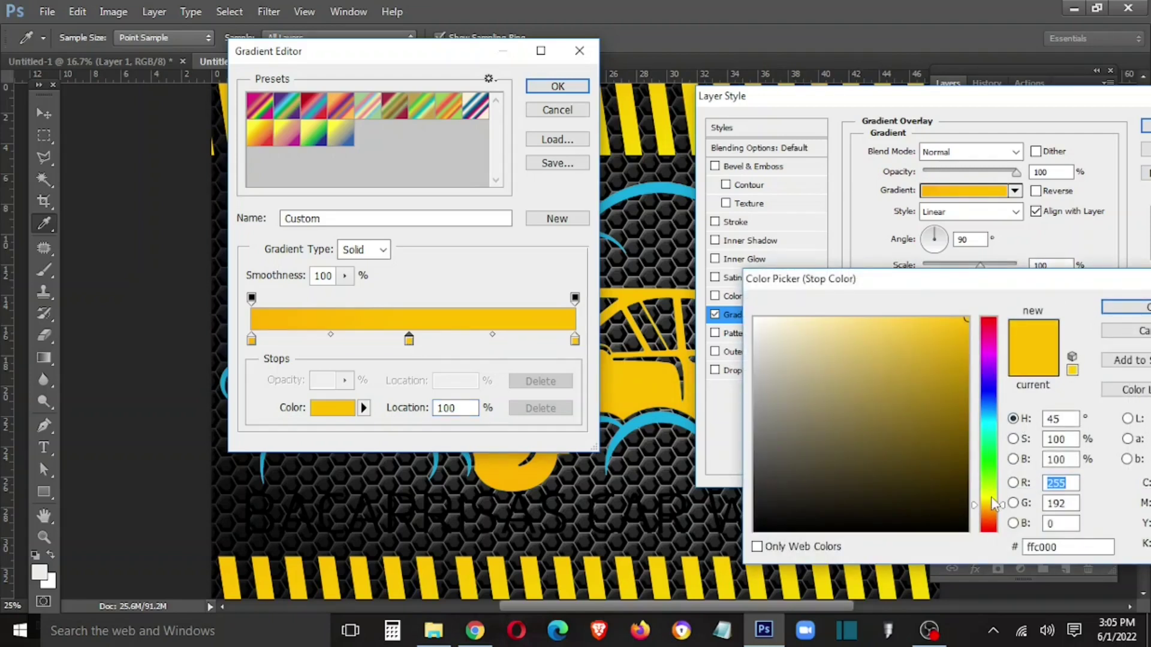
left_click_drag(995, 506, 995, 496)
left_click(1133, 307)
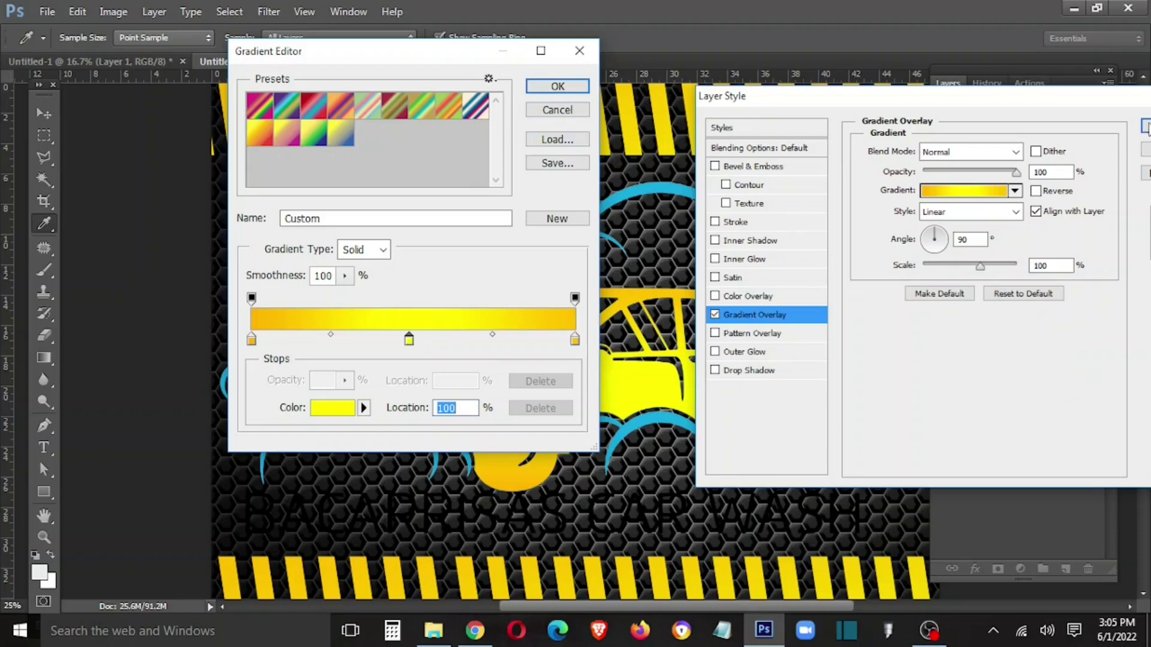
left_click(557, 87)
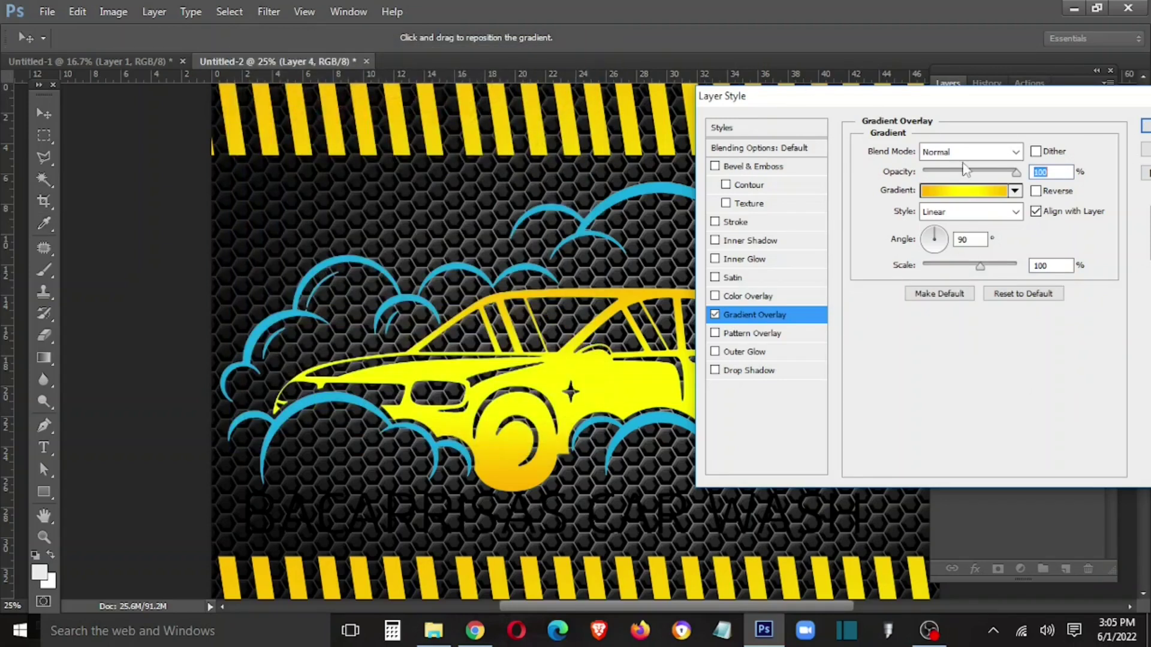
Step: Apply the car's gradient style, then select Layer 3 and clear a magic-wand car selection
left_click(1146, 128)
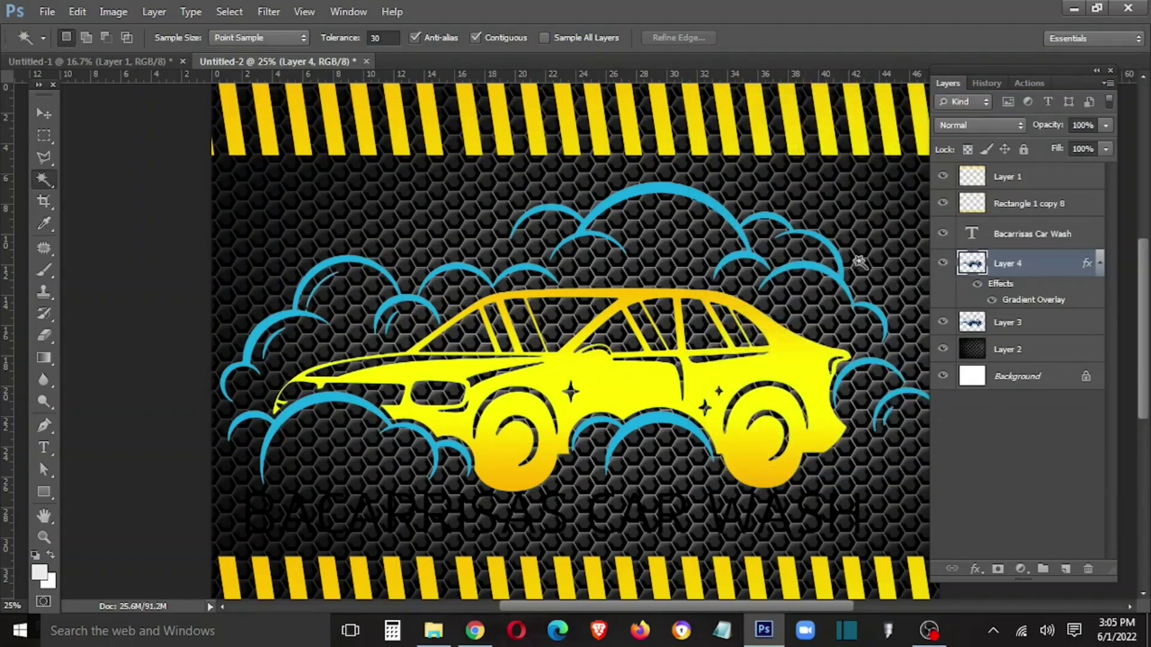
key("v")
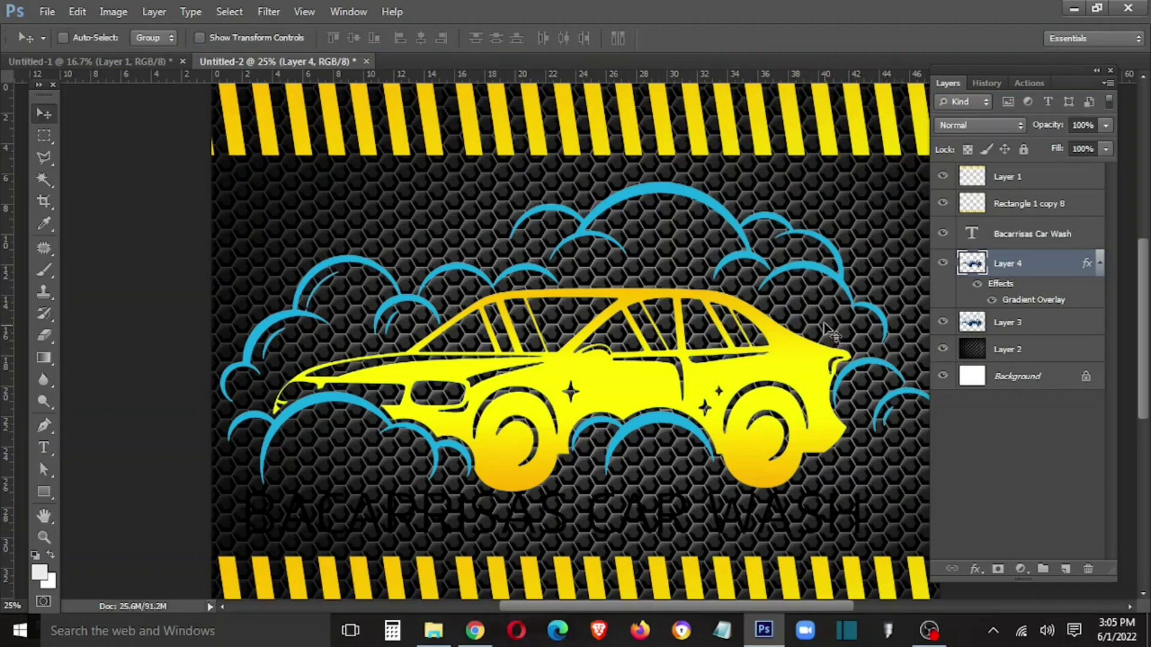
left_click(1012, 324)
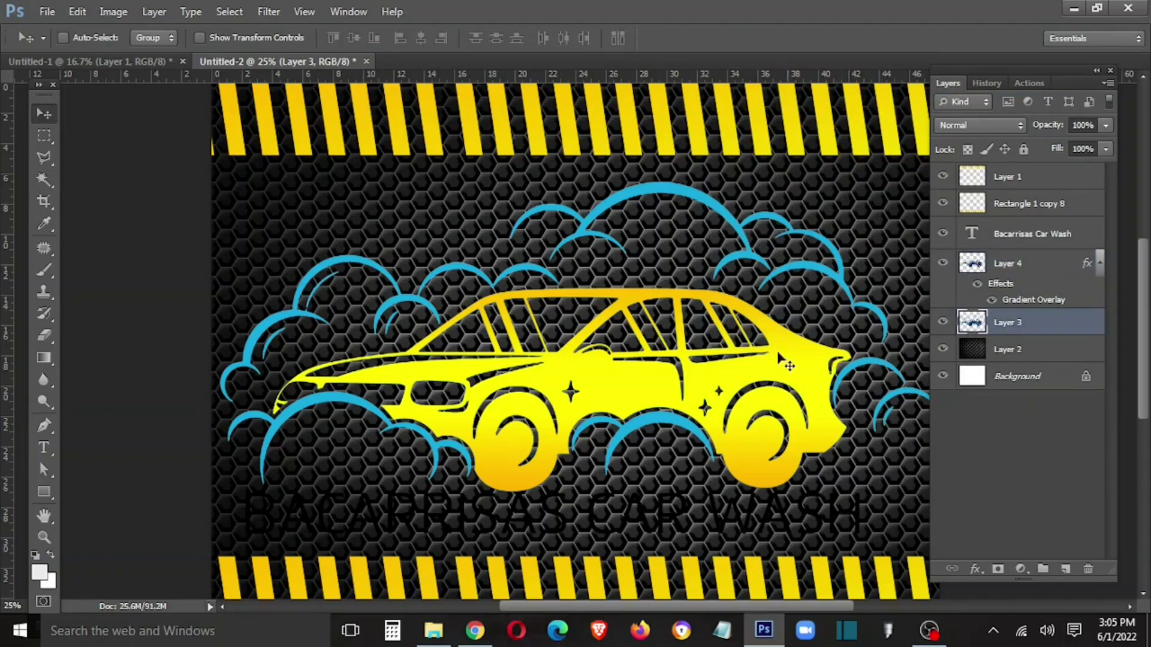
key("w")
left_click(761, 372)
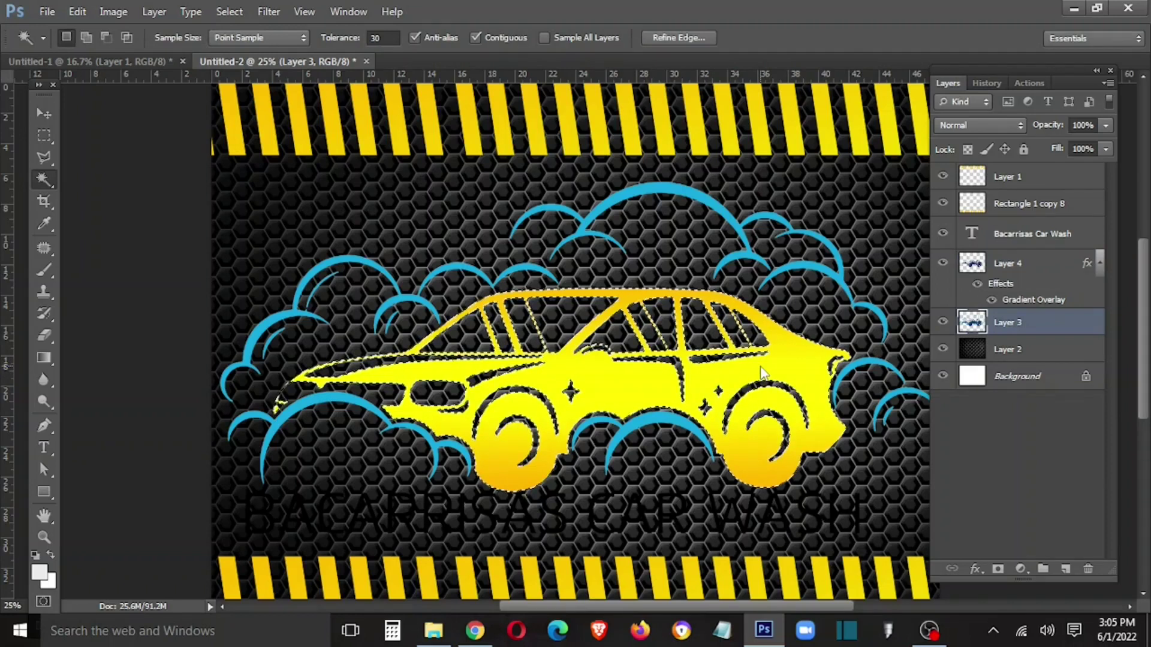
key("m")
key("ctrl+d")
key("v")
Step: Try a white Color Overlay on the Layer 3 clouds, then discard and disable it
right_click(1058, 322)
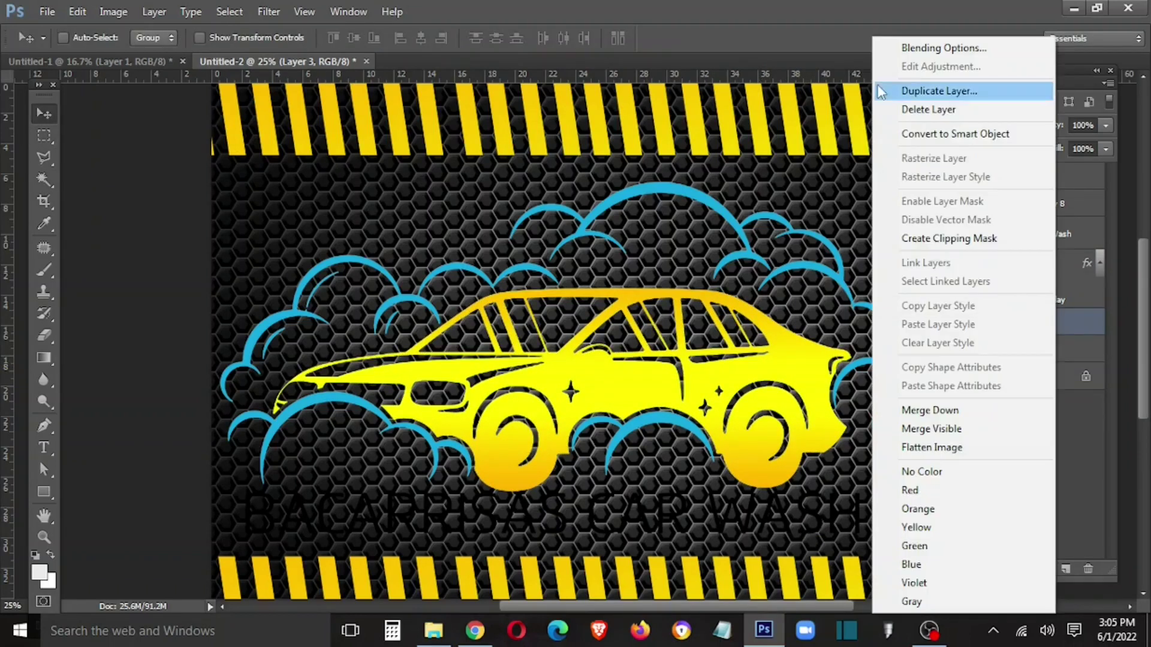
left_click(935, 47)
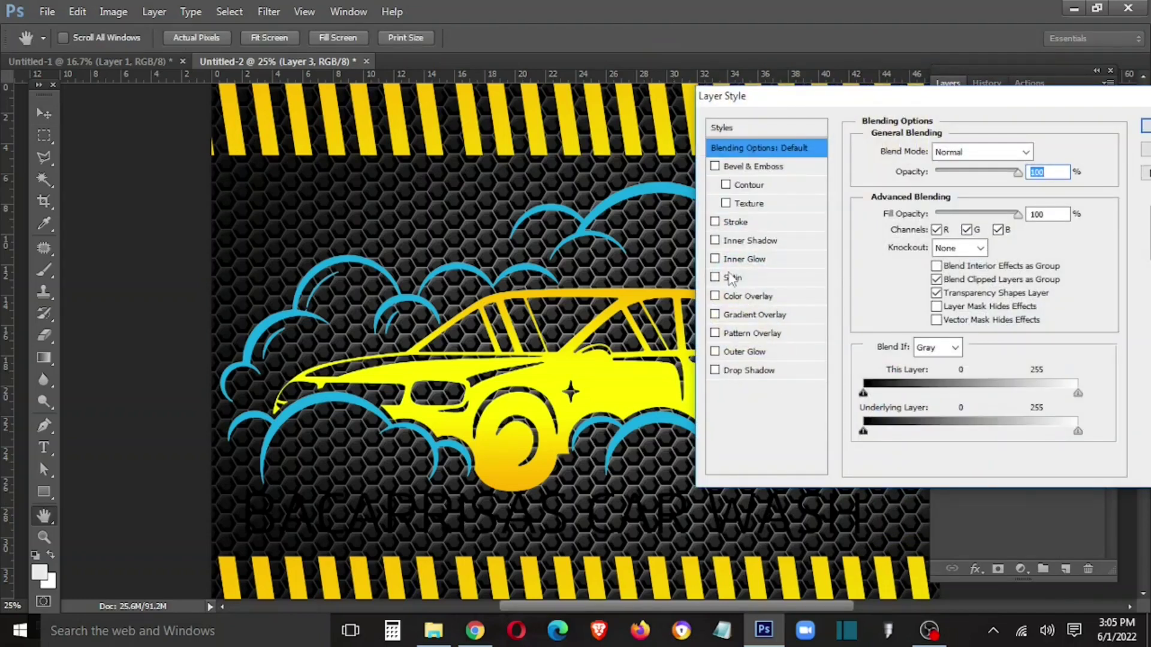
left_click(736, 298)
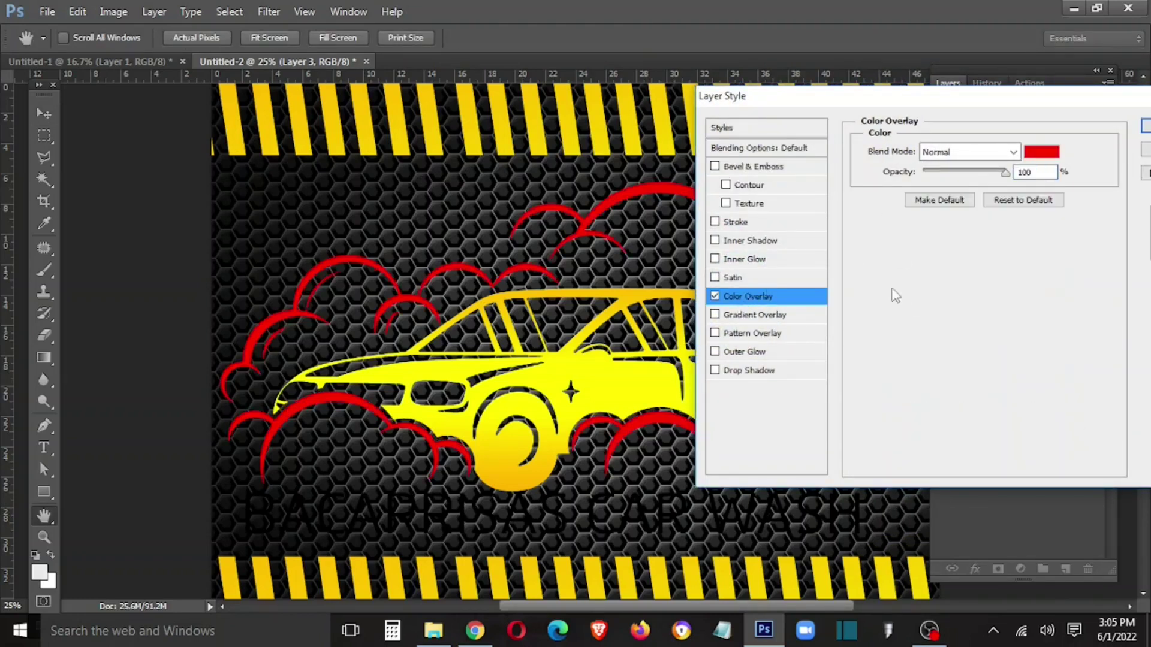
left_click(1053, 155)
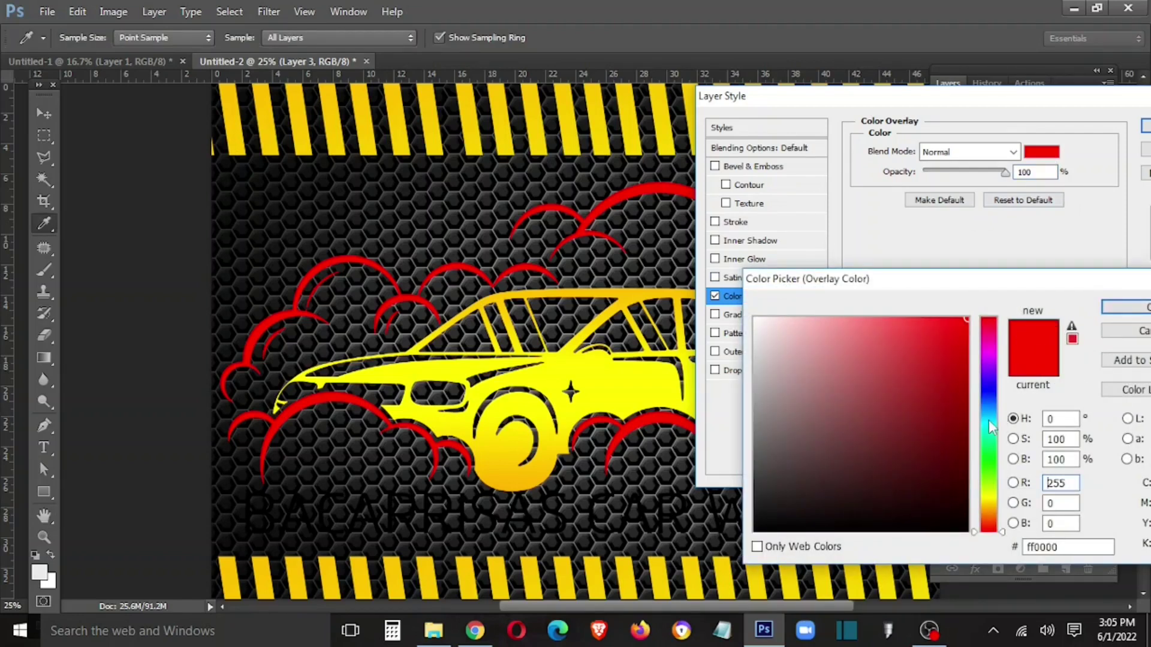
left_click_drag(775, 350, 739, 287)
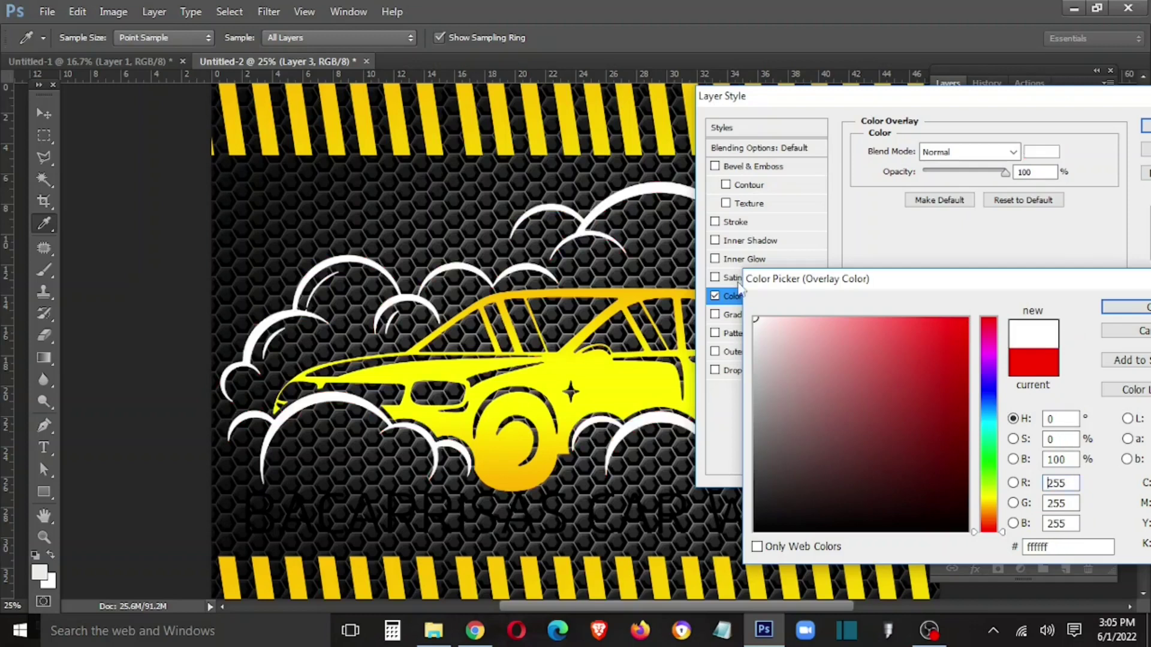
left_click(1131, 333)
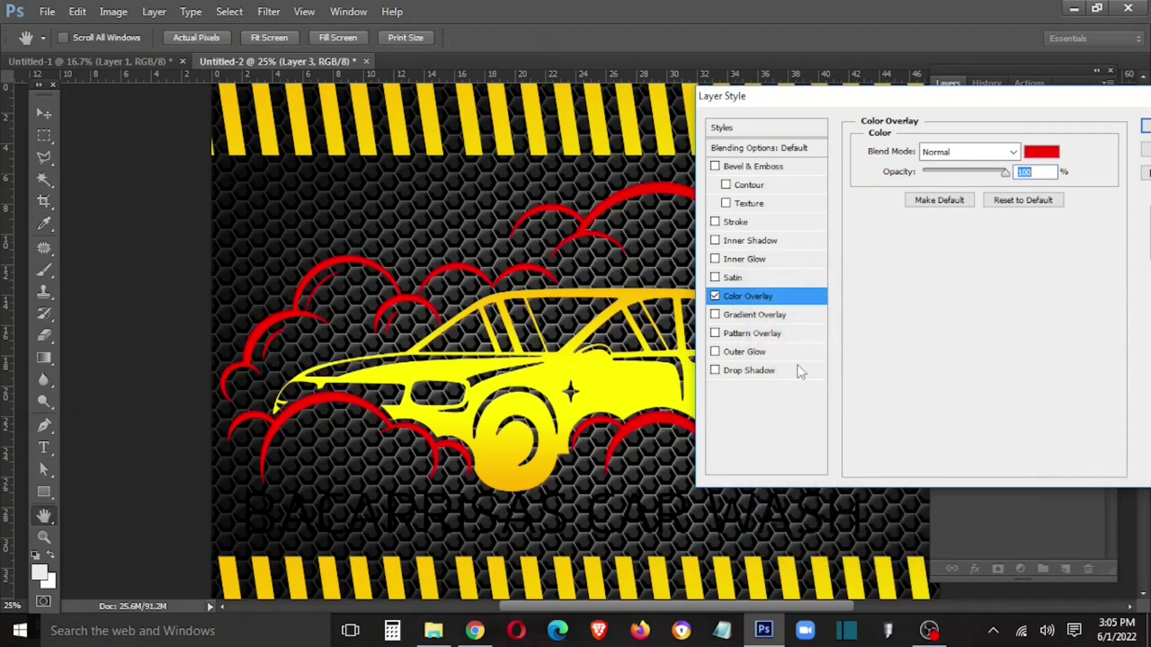
left_click(715, 296)
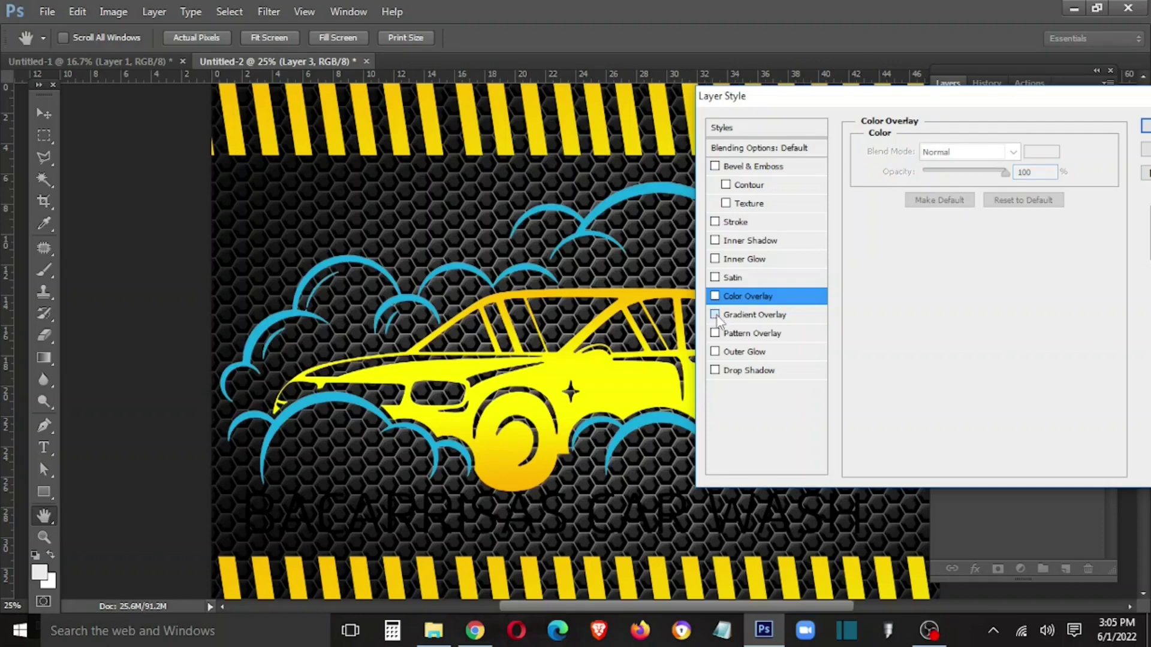
Step: Give the clouds a Gradient Overlay from light cyan #adf2ff to white and apply it
left_click(754, 315)
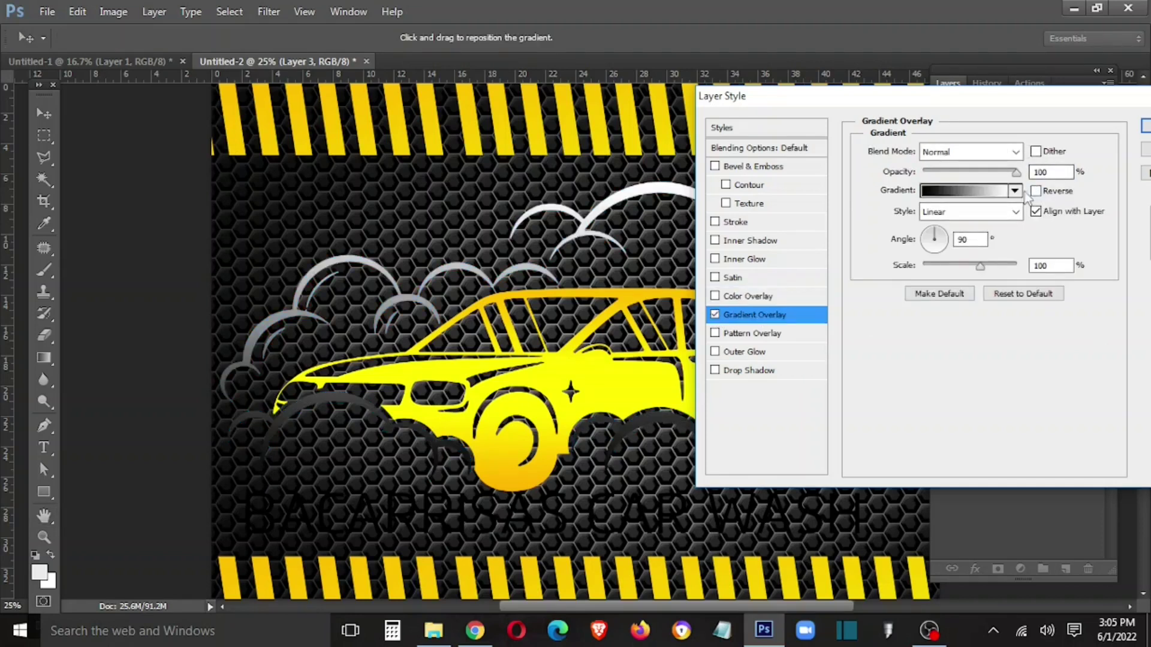
left_click(986, 191)
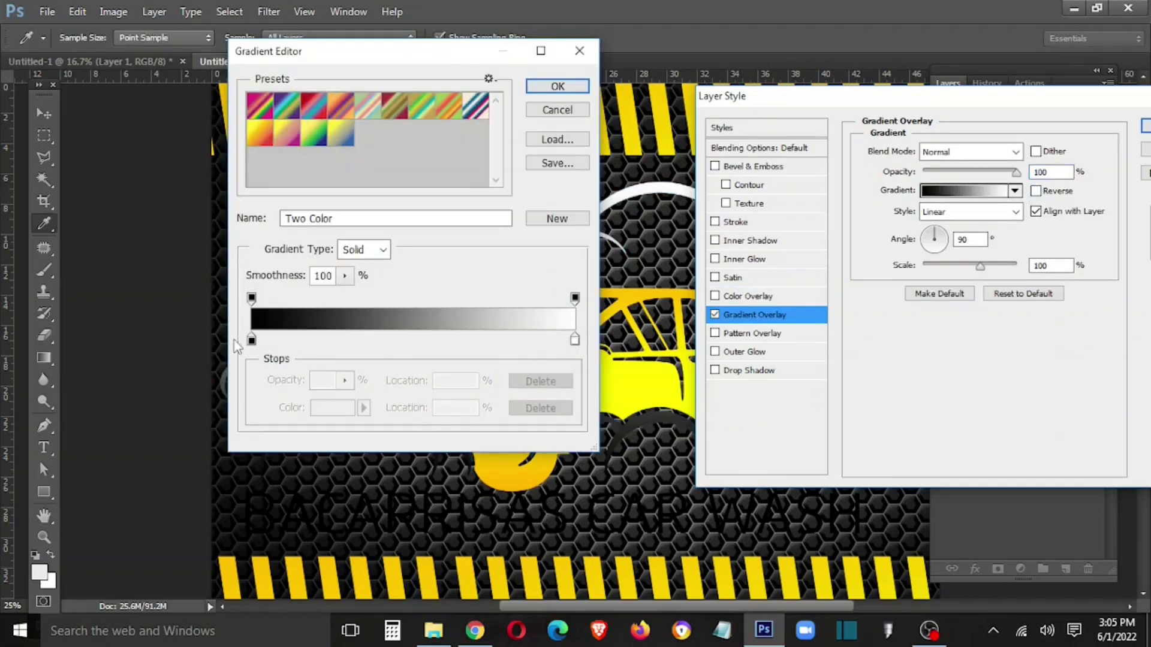
double_click(251, 341)
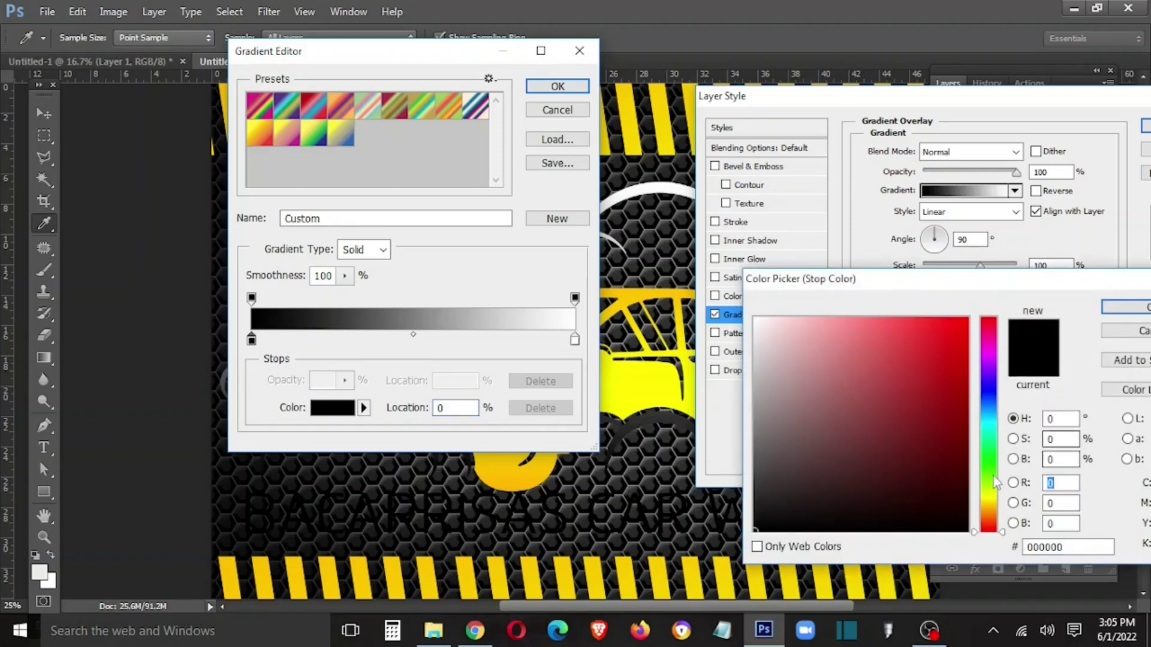
left_click(988, 419)
left_click(823, 319)
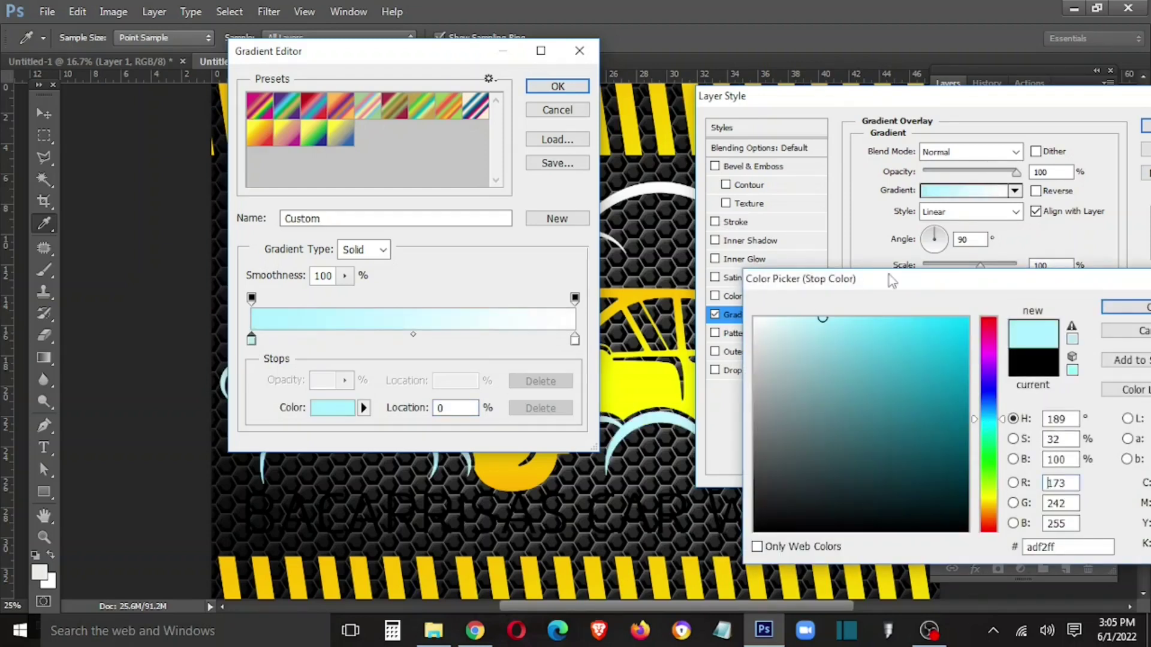
left_click(1127, 307)
left_click(557, 86)
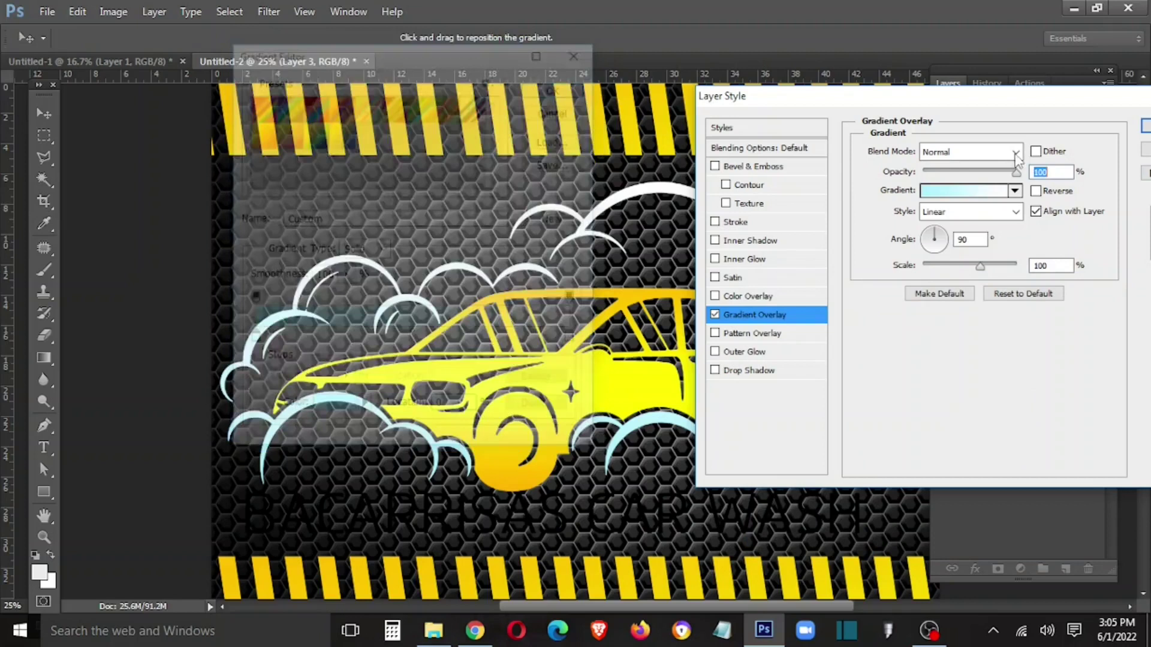
left_click(1146, 127)
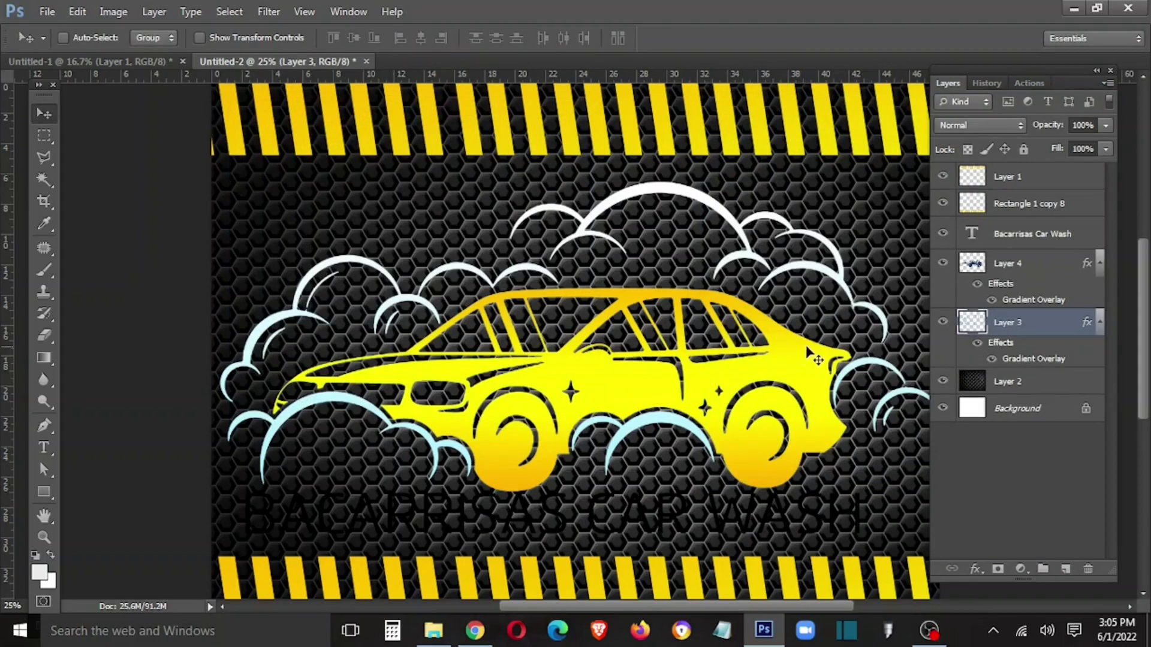
Step: Scale the car and its clouds down together to about 86%
key("Tab")
key("ctrl+t")
left_click_drag(931, 159, 905, 169)
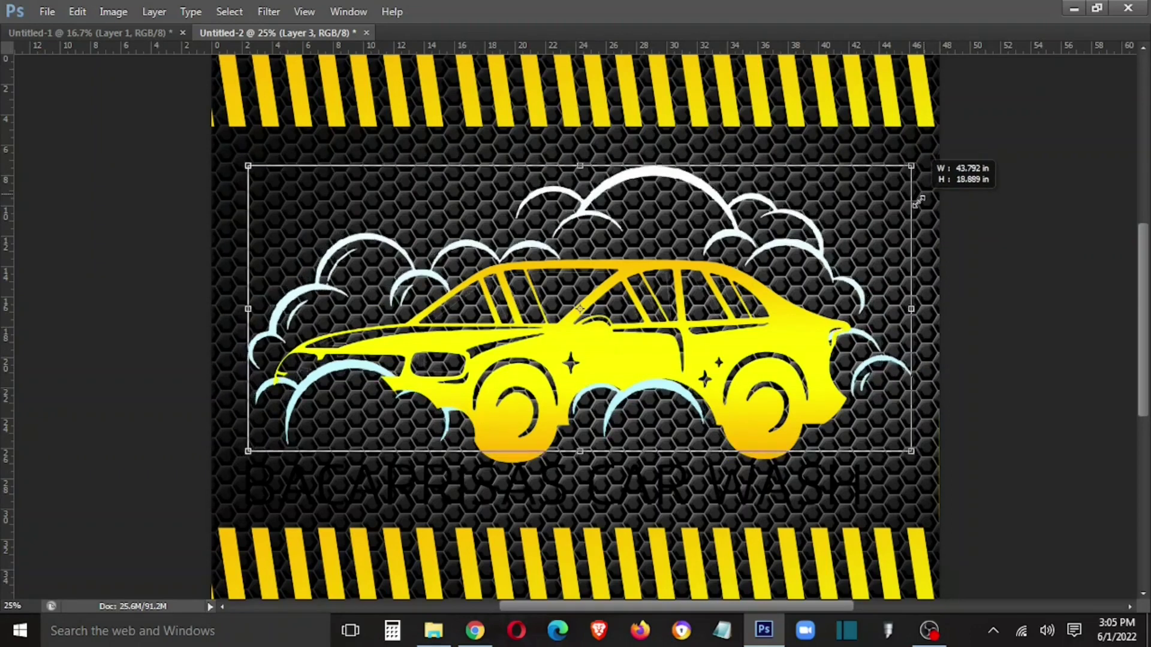
key("Escape")
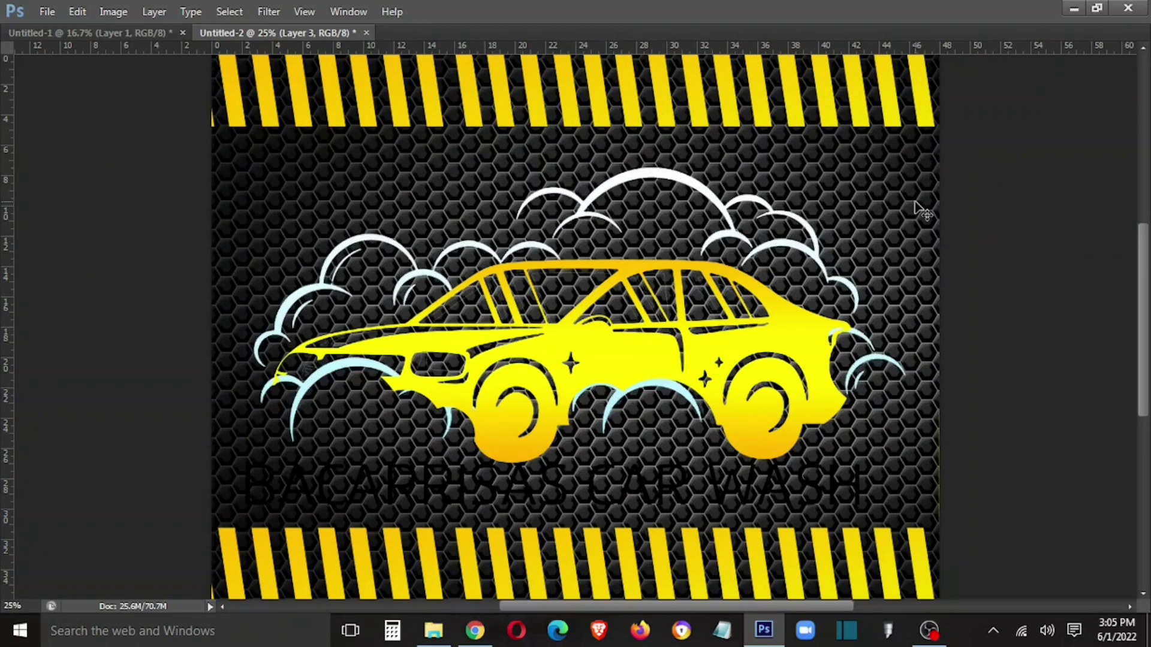
key("Tab")
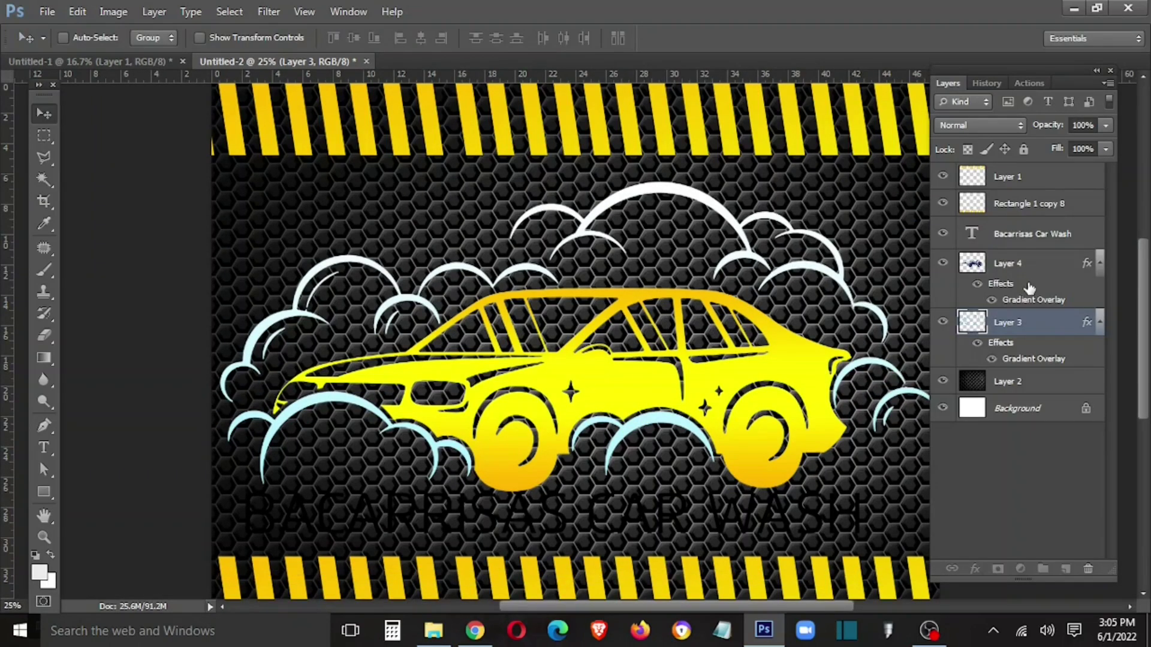
left_click(1026, 265, "ctrl")
key("ctrl+t")
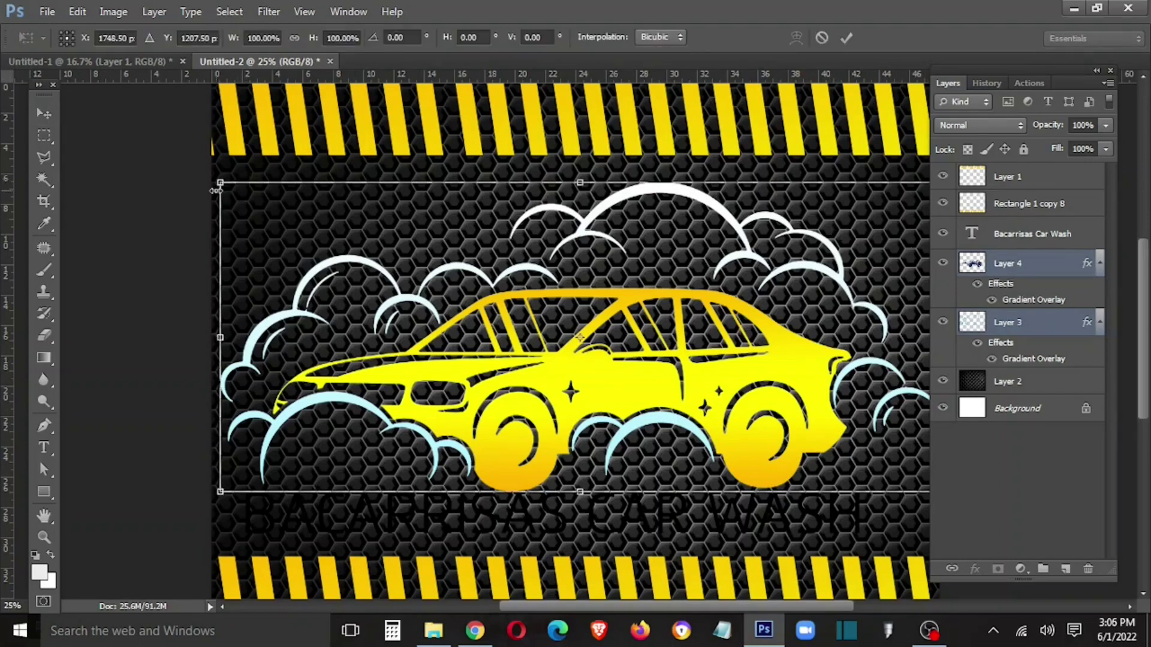
left_click_drag(216, 181, 263, 222)
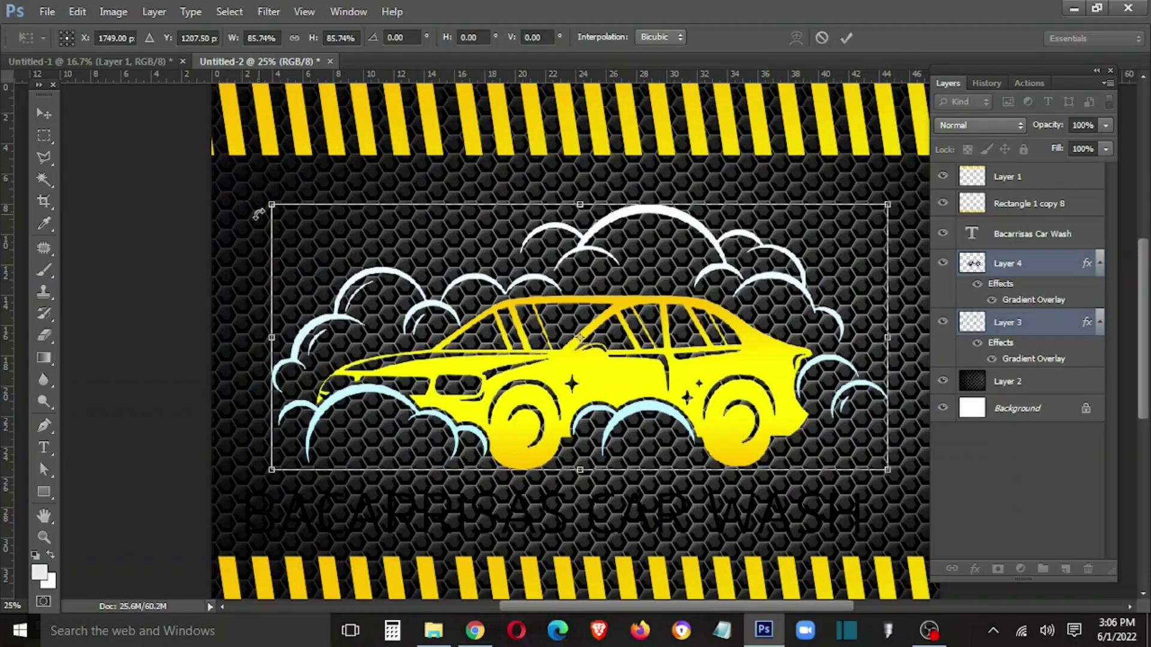
key("Return")
Step: Add a Bevel & Emboss layer style to the yellow car on Layer 4
right_click(600, 376)
left_click(623, 385)
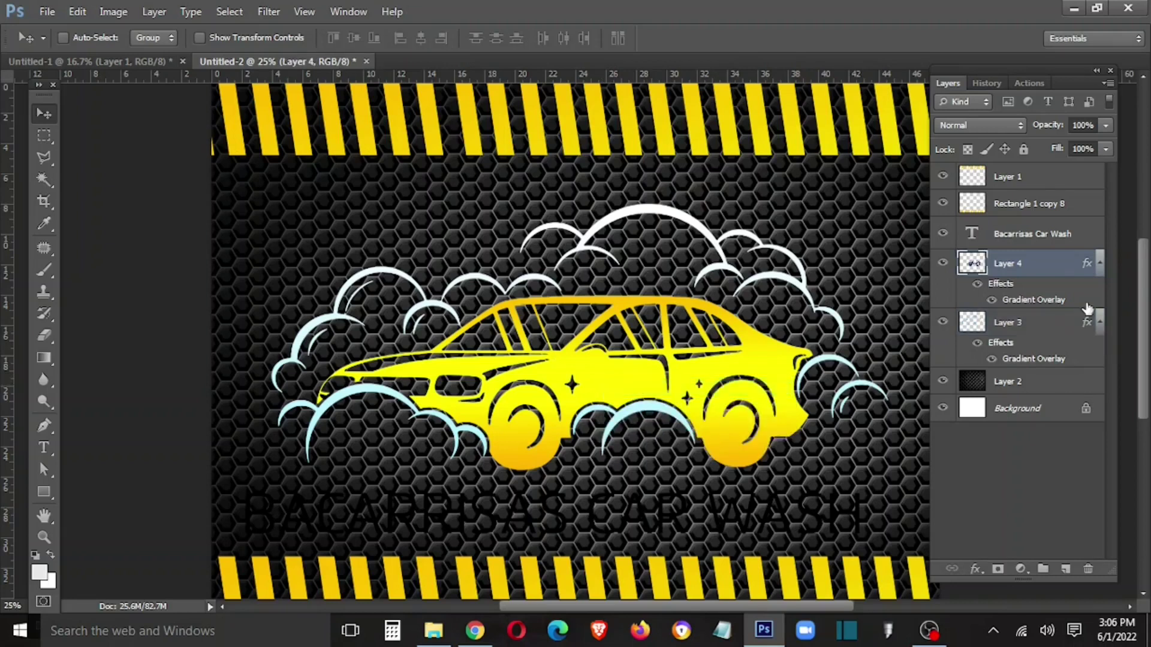
right_click(1074, 275)
left_click(893, 47)
left_click(714, 166)
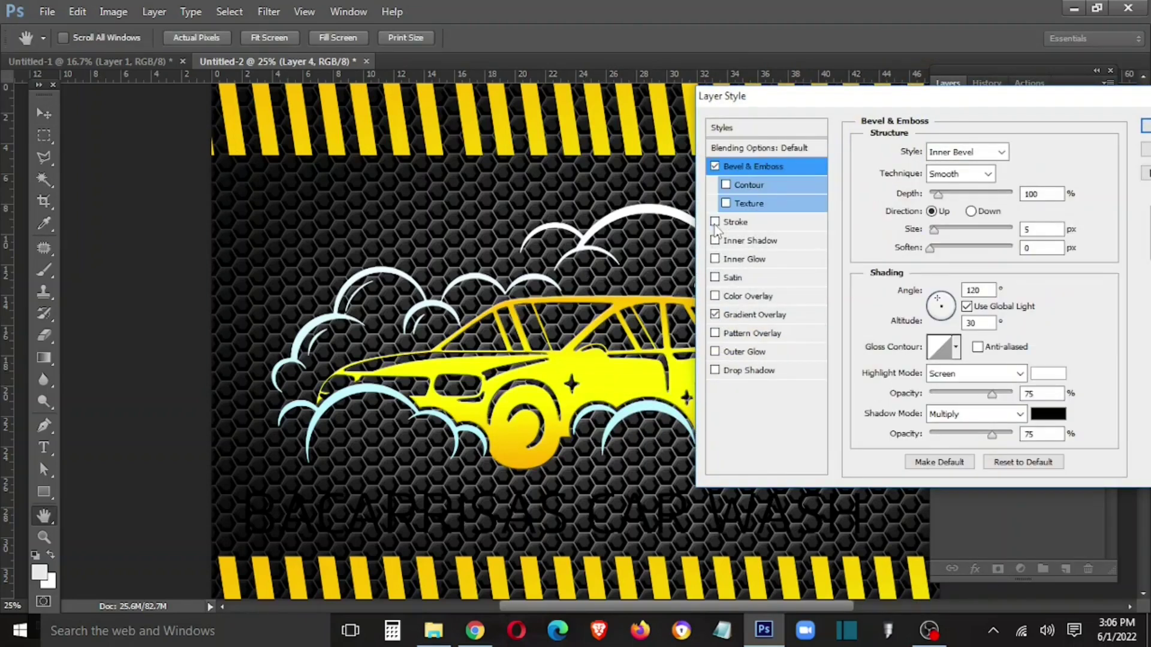
left_click(1145, 126)
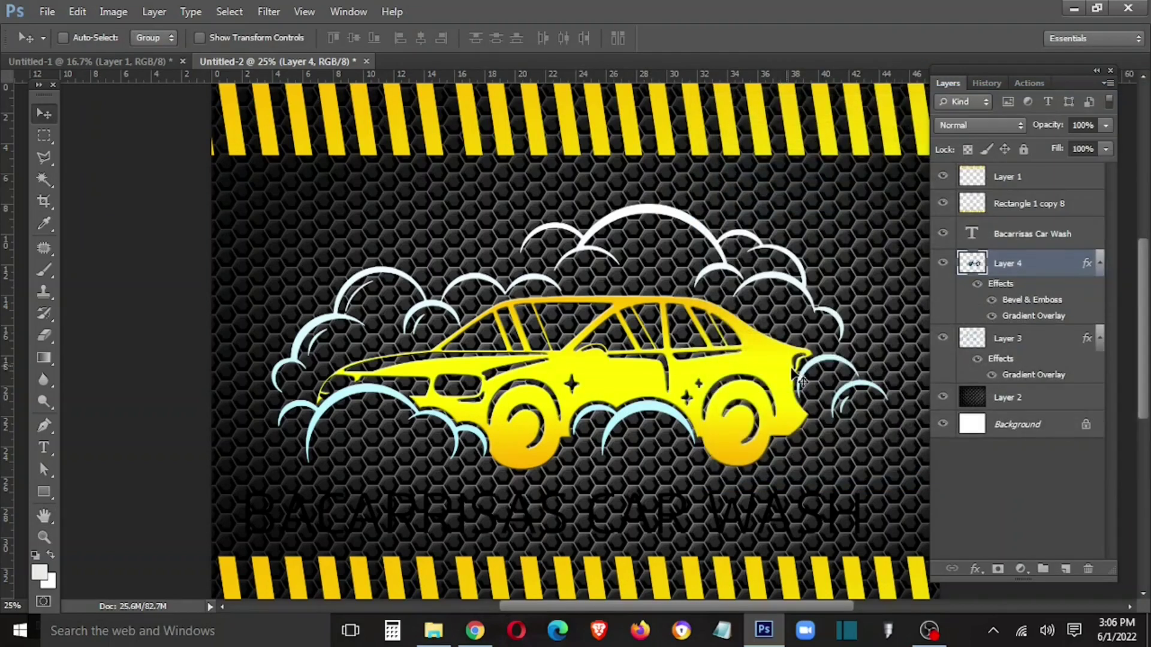
key("Tab")
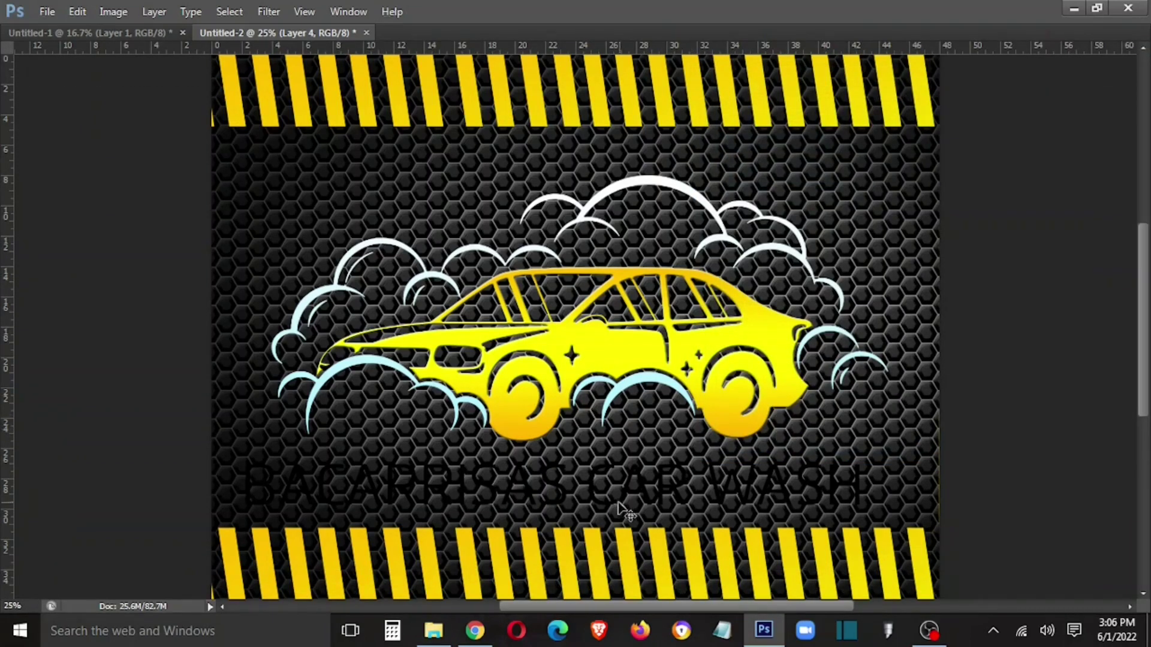
Step: Place a copy of the title above the car, shortened to just BACARRISAS
key("t")
right_click(548, 489)
left_click(575, 502)
mouse_move(573, 506)
left_mouse_down()
mouse_move(593, 183)
mouse_move(949, 180)
left_mouse_up()
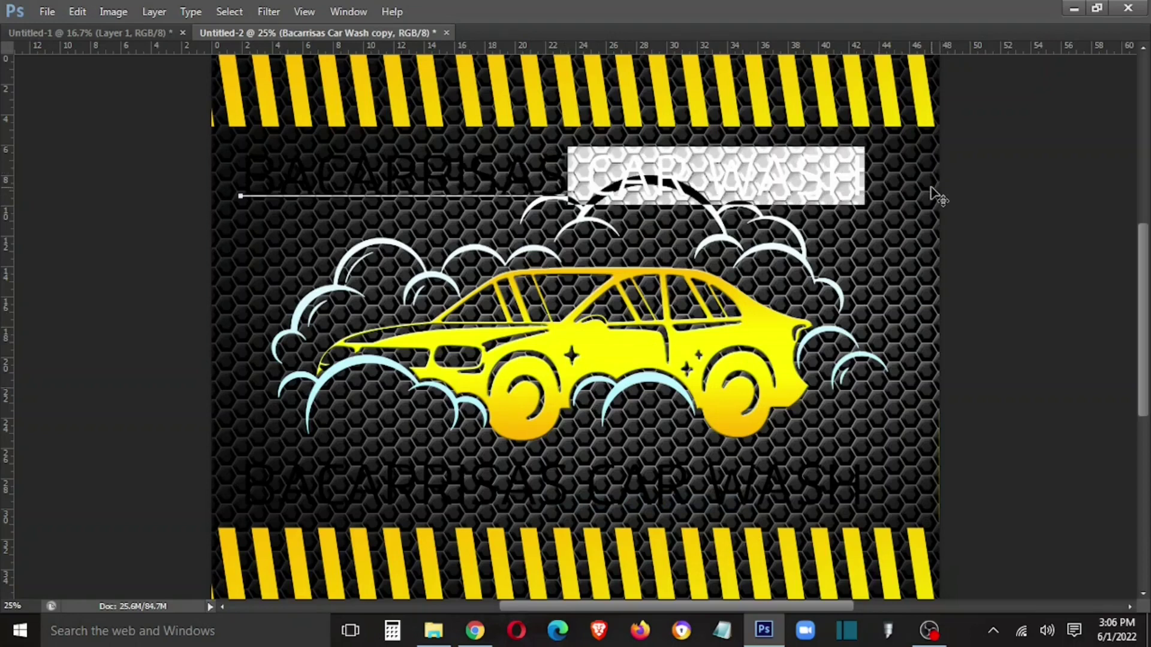
key("BackSpace")
key("ctrl+Return")
Step: Try a blue Color Overlay on BACARRISAS, then discard and disable it
key("Tab")
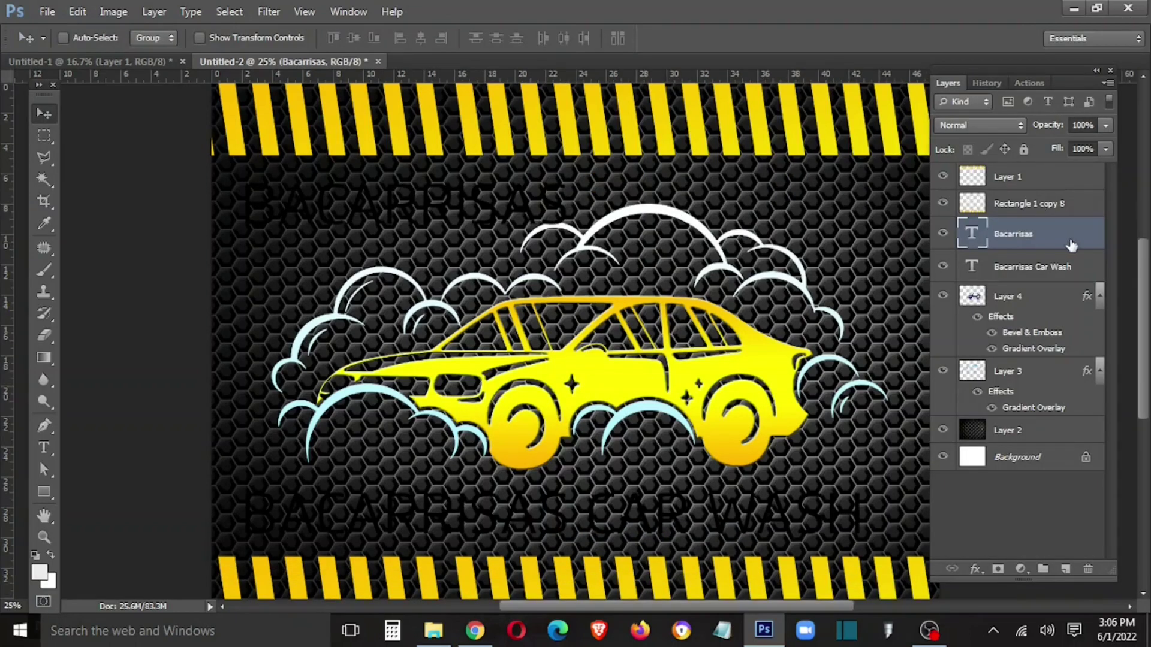
right_click(1070, 243)
left_click(756, 251)
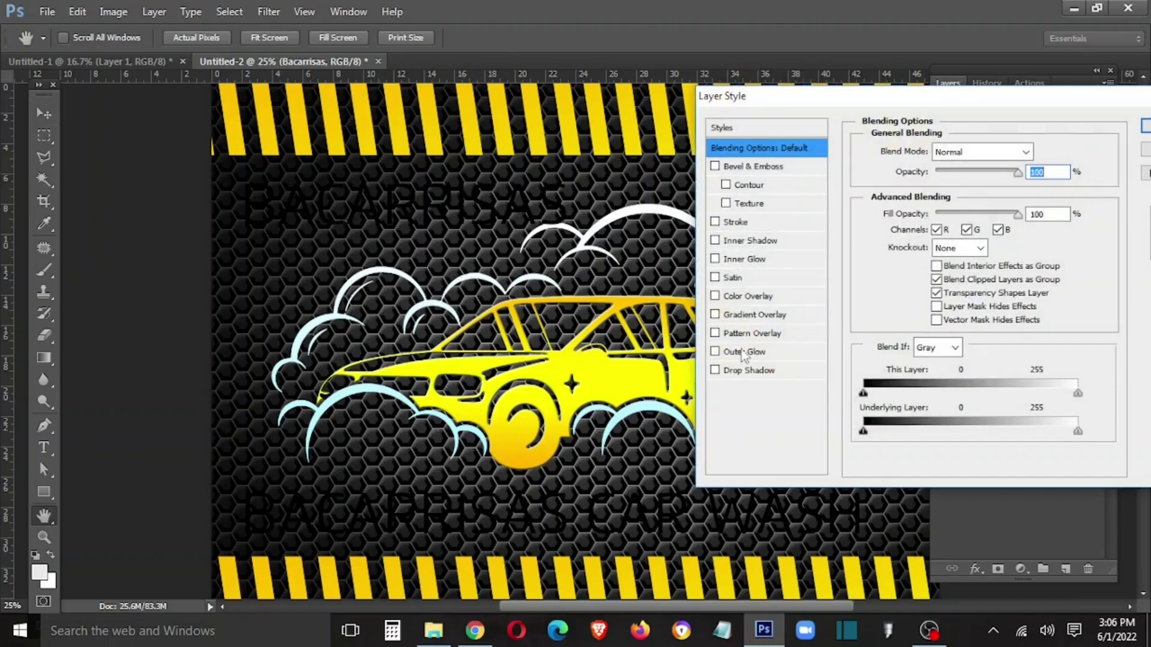
left_click(781, 296)
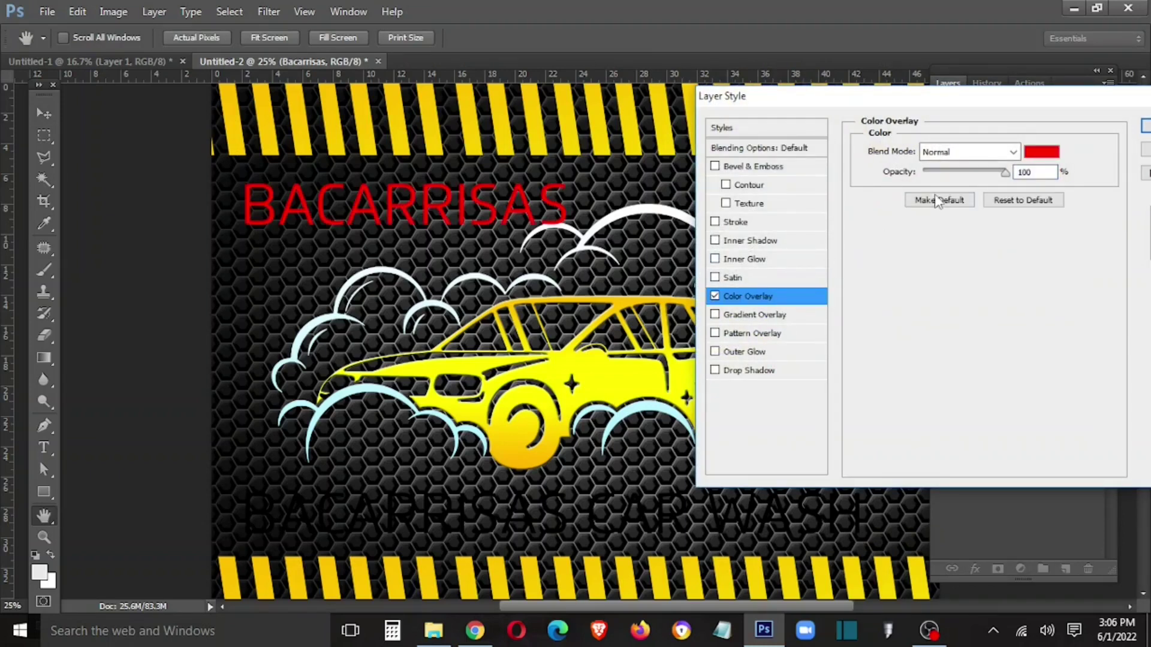
left_click(1042, 153)
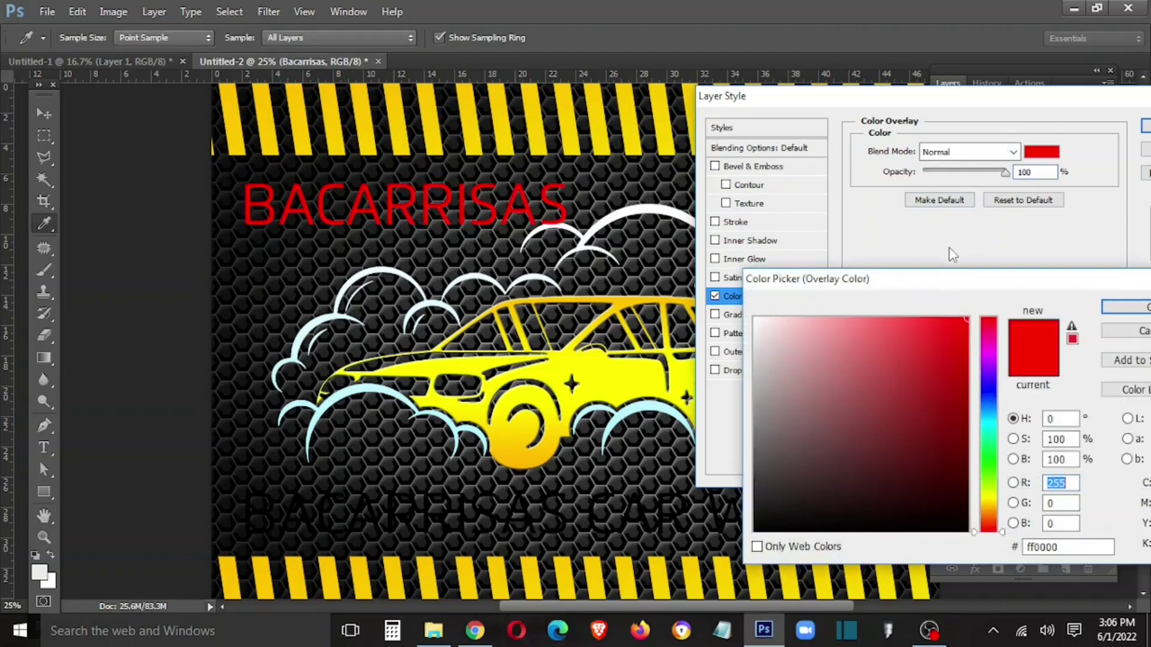
left_click_drag(929, 279, 709, 165)
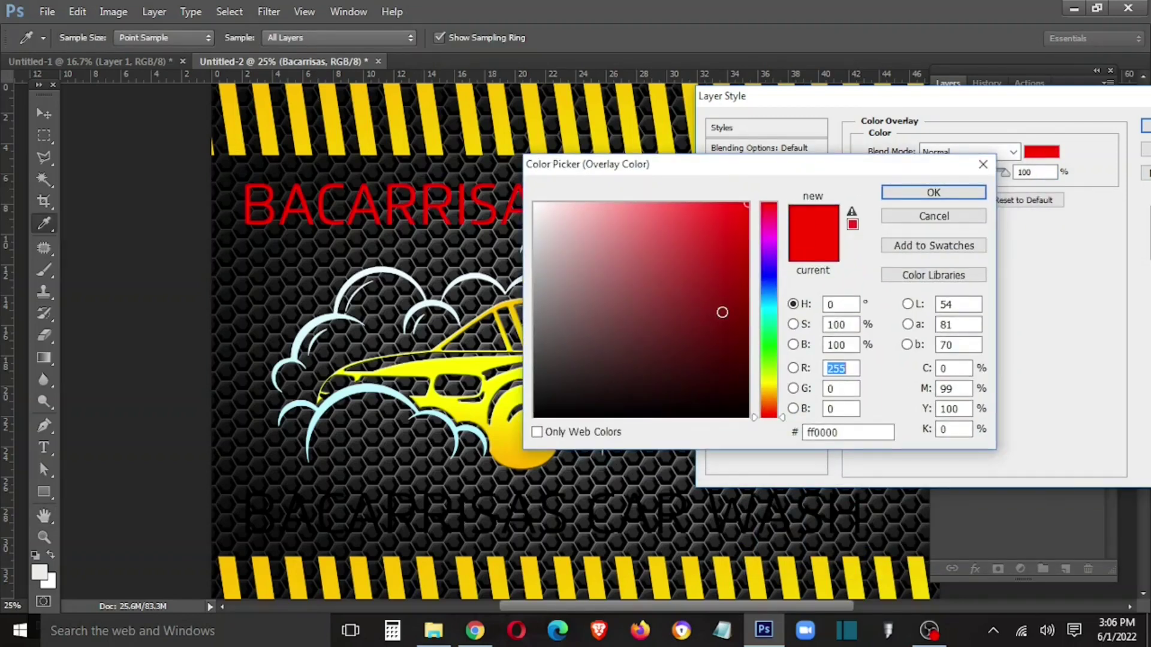
left_click(771, 286)
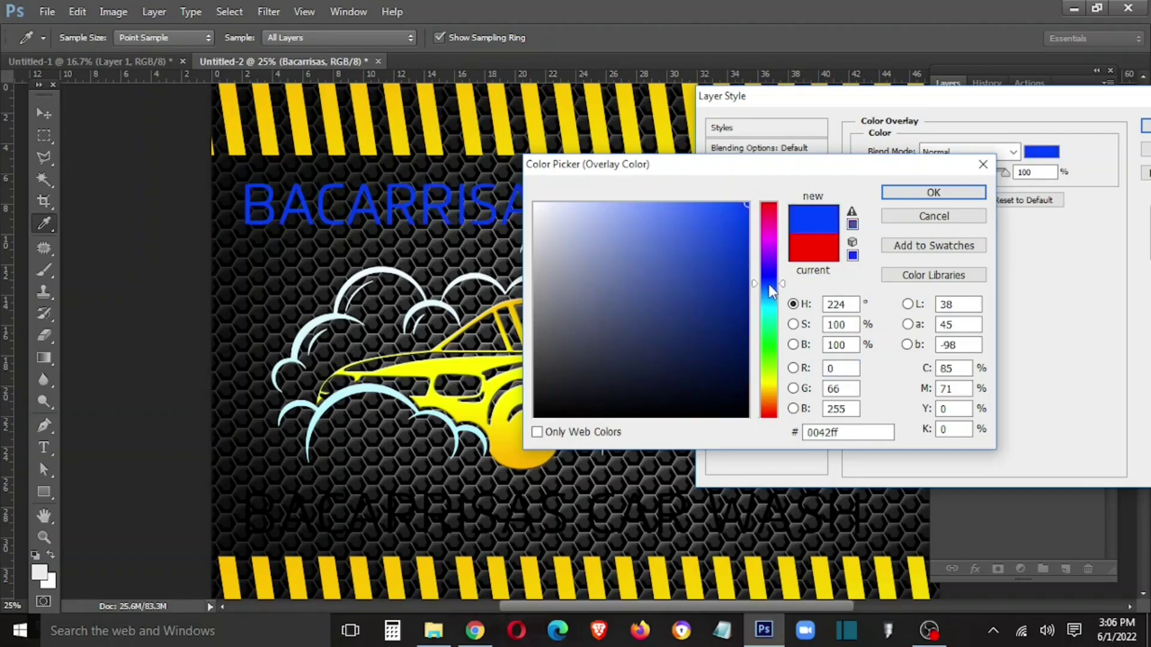
left_click(926, 217)
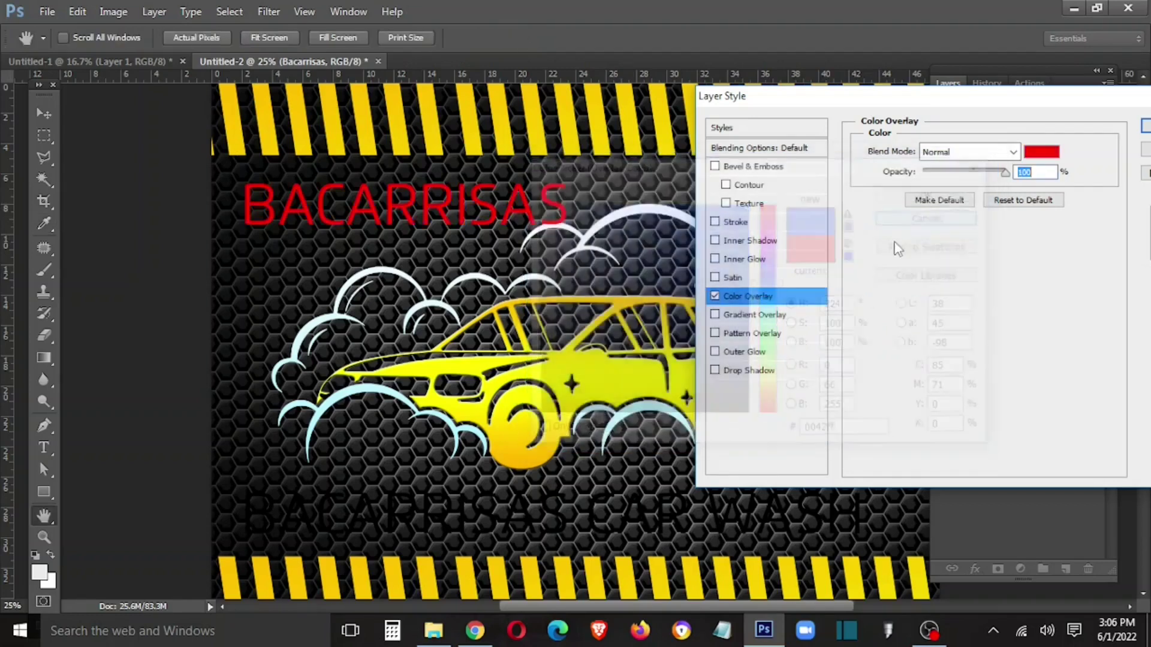
left_click(717, 297)
Step: Add a Gradient Overlay to BACARRISAS with a deep blue left stop
left_click(716, 315)
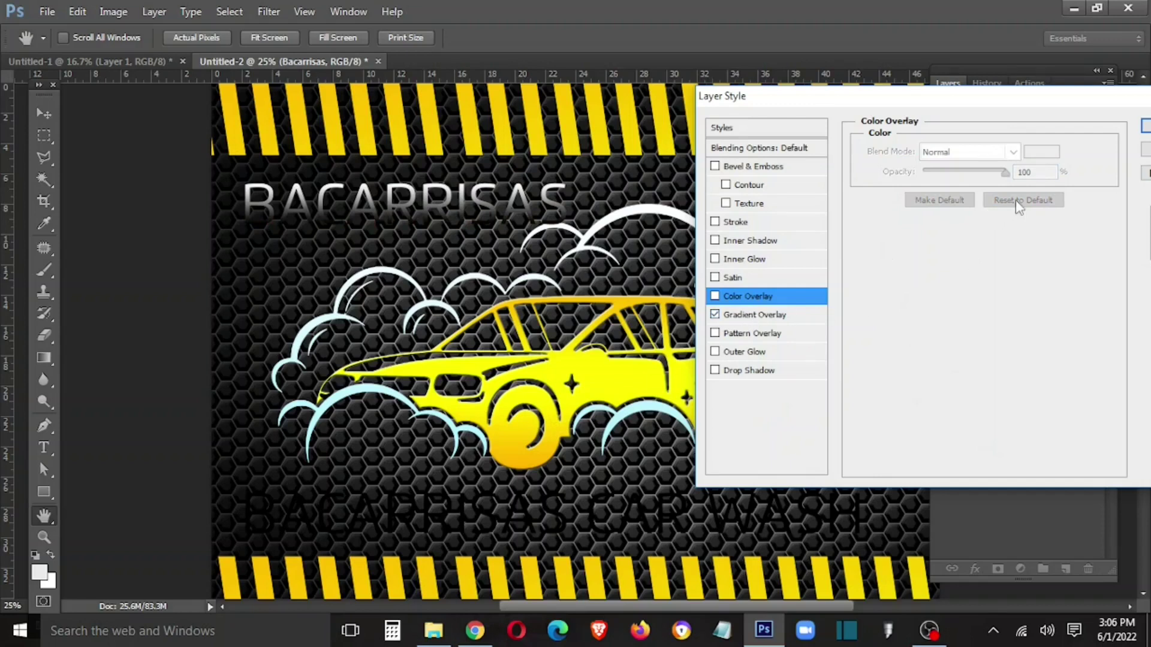
left_click(746, 316)
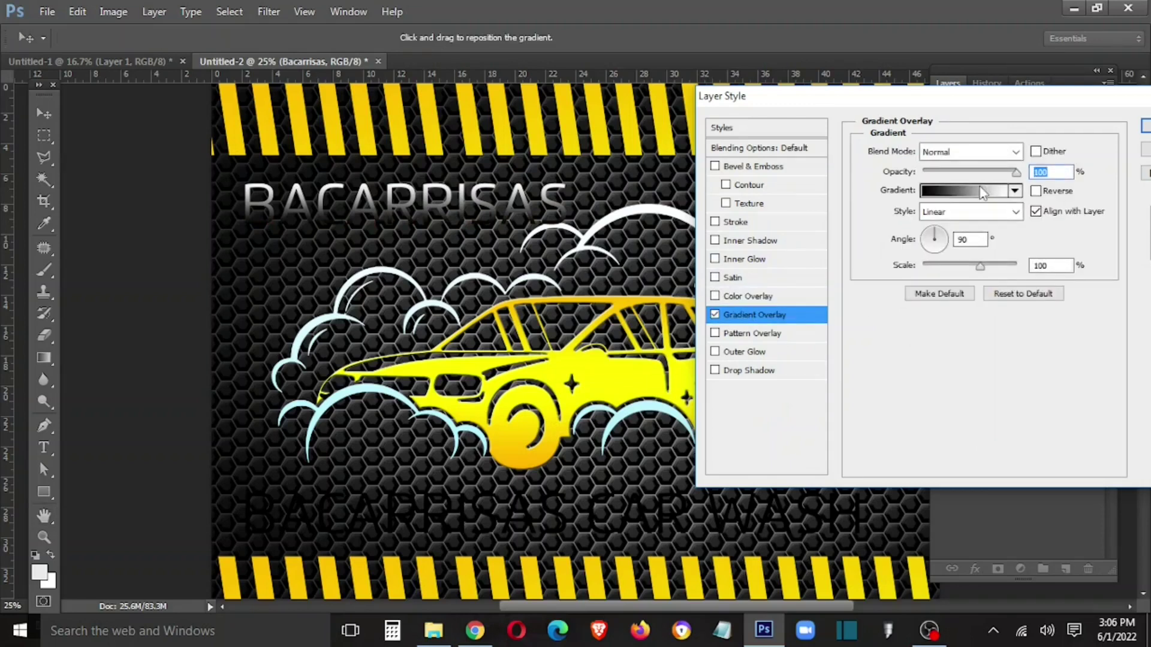
left_click(983, 191)
mouse_move(482, 48)
left_mouse_down()
mouse_move(462, 138)
mouse_move(546, 288)
mouse_move(896, 85)
left_mouse_up()
double_click(663, 377)
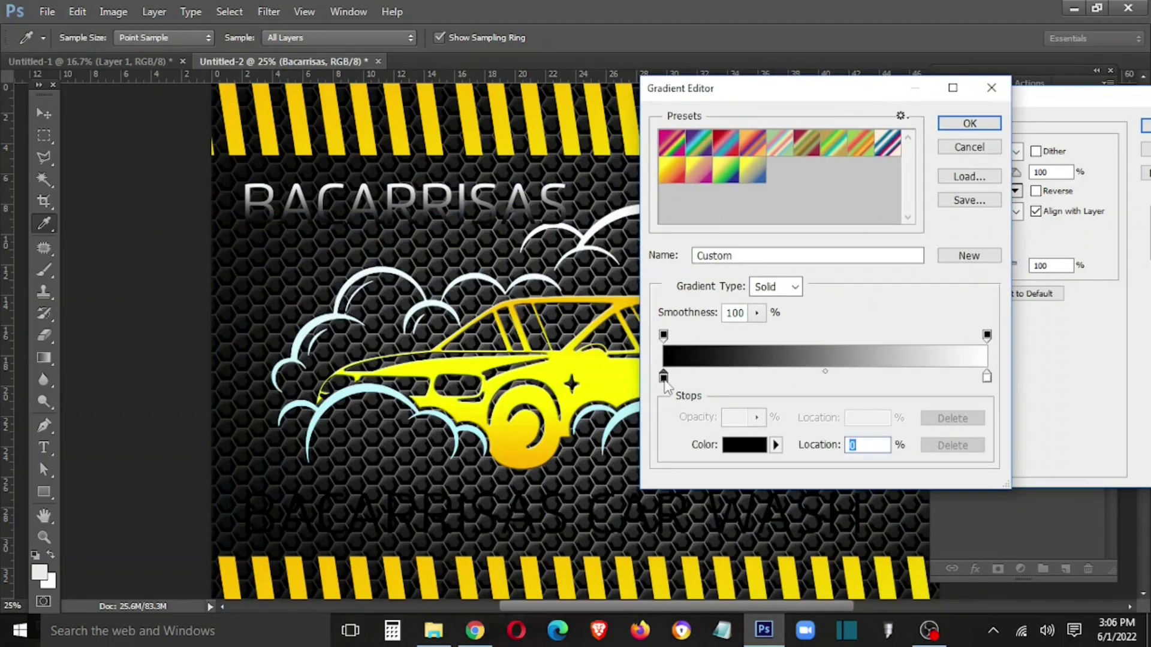
left_click_drag(770, 305, 770, 281)
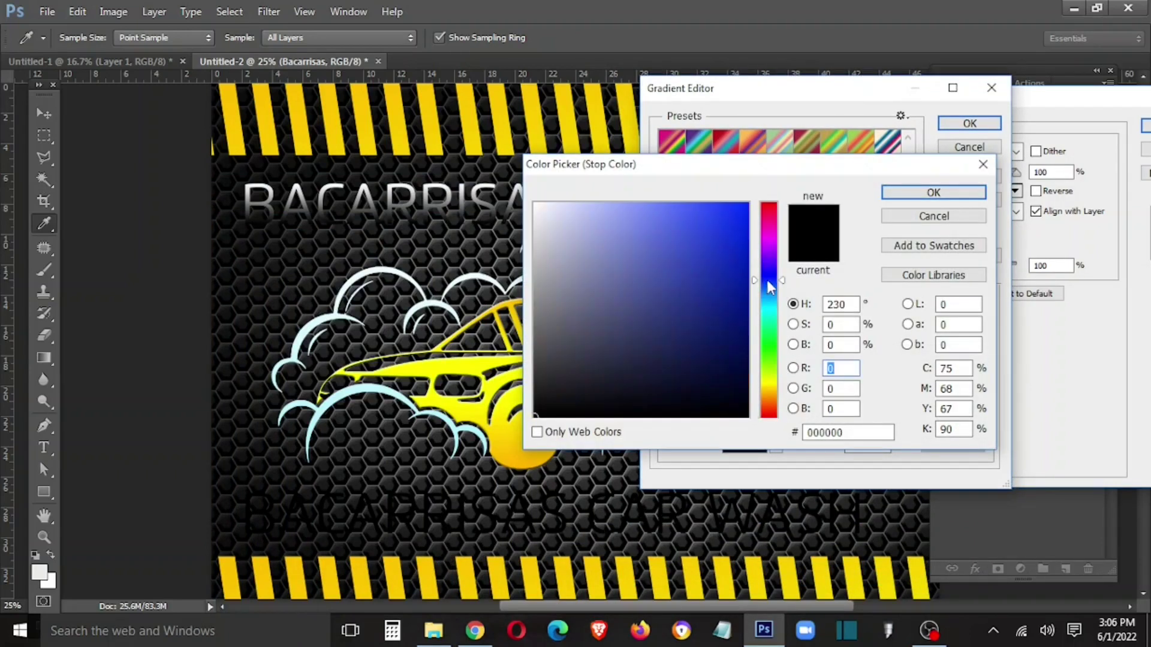
left_click(746, 297)
left_click_drag(703, 246, 749, 243)
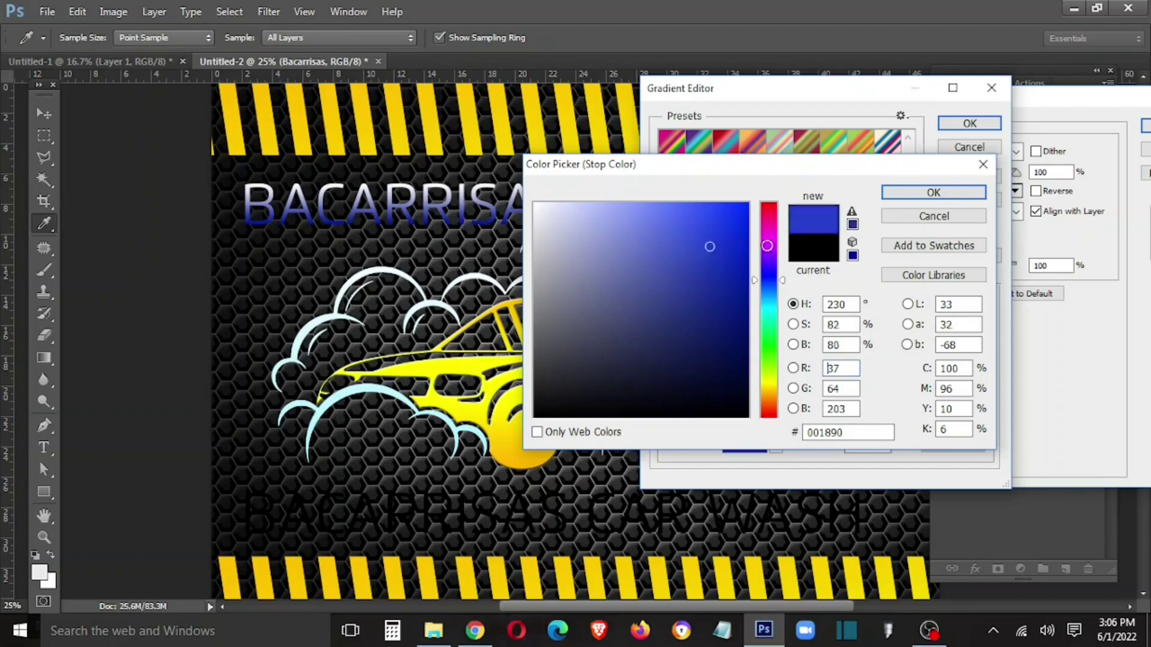
left_click(917, 192)
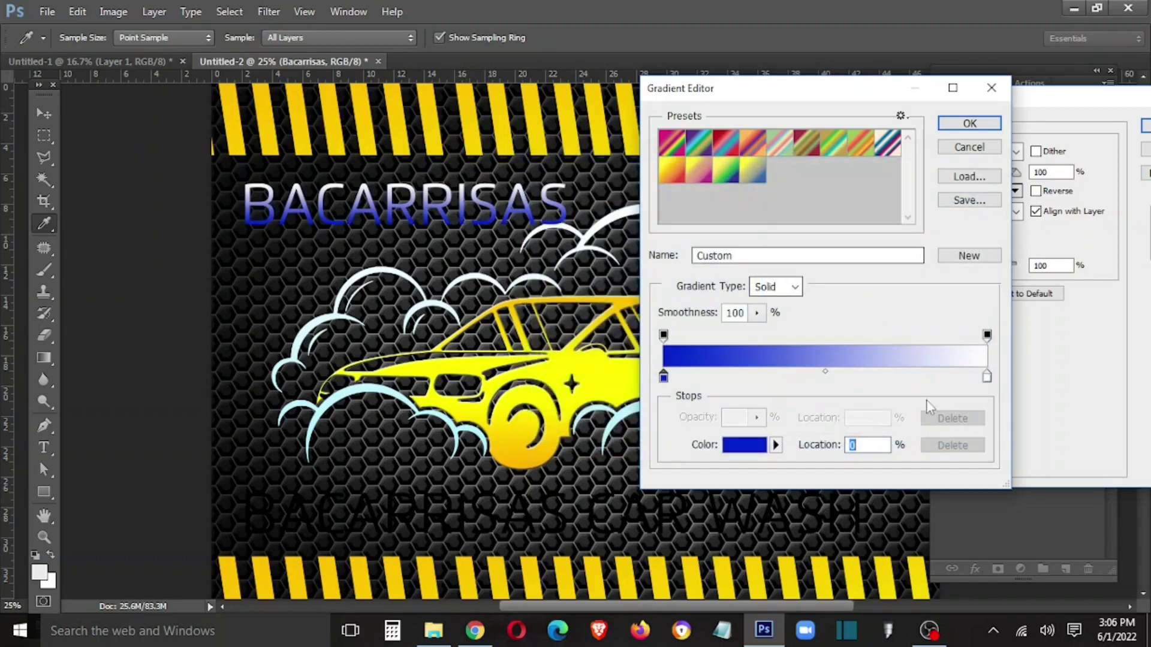
Step: Set the gradient's right stop to bright cyan and accept the blue-to-cyan gradient
double_click(986, 377)
left_click(768, 381)
left_click_drag(729, 249, 748, 203)
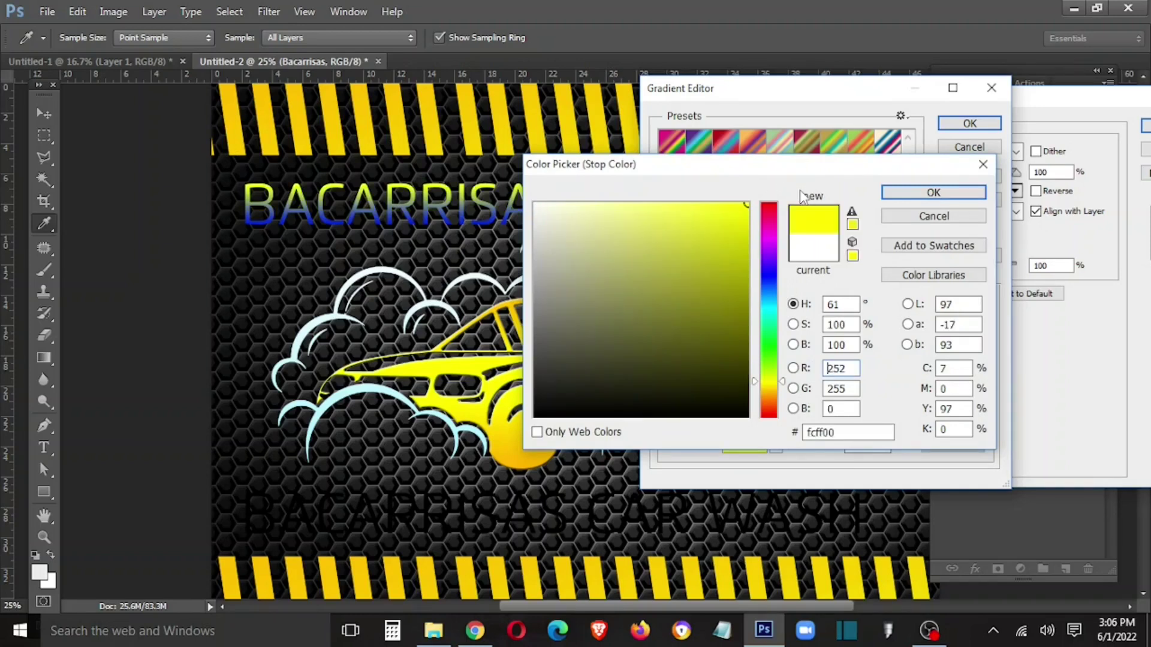
left_click(768, 303)
left_click(979, 193)
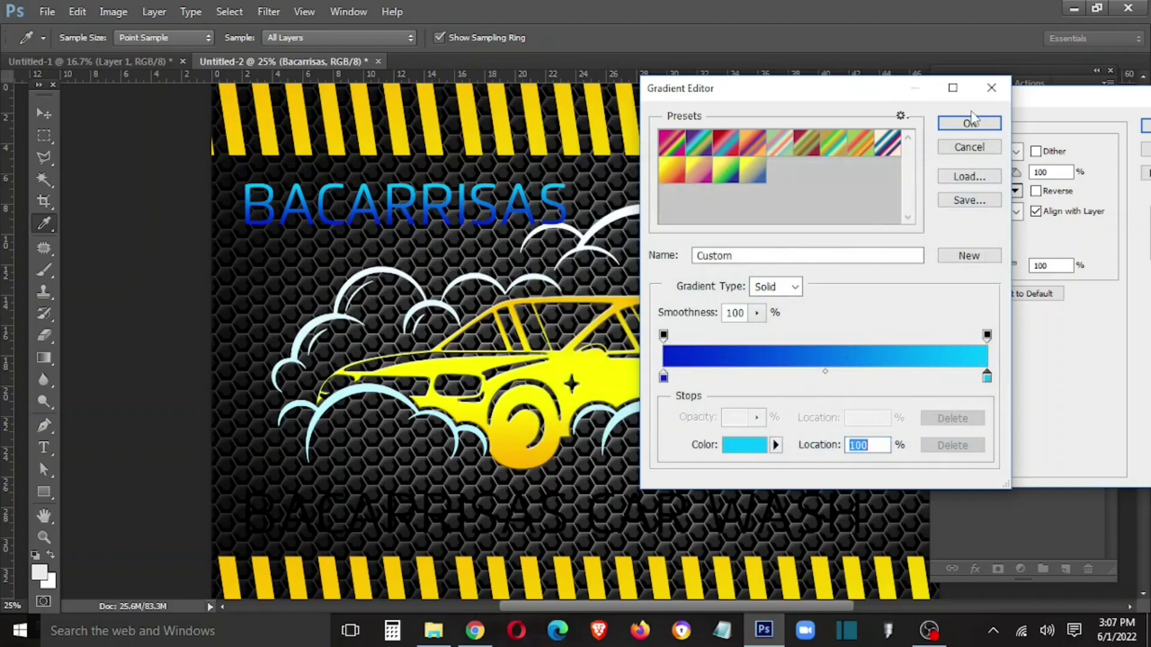
left_click(969, 123)
Step: Apply the gradient overlay and move the BACARRISAS title up and right
left_click(1145, 127)
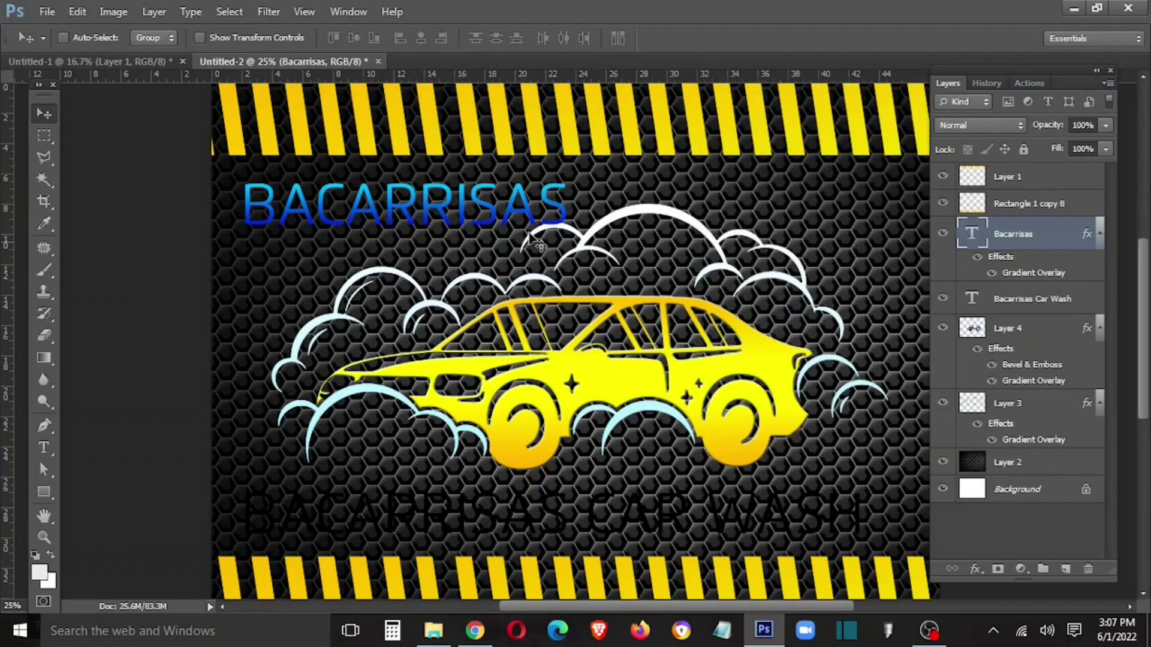
key("Tab")
left_click_drag(501, 196, 700, 170)
Step: Insert spaces between each letter of BACARRISAS
key("t")
left_click(481, 157)
left_click(522, 161)
left_click(572, 162)
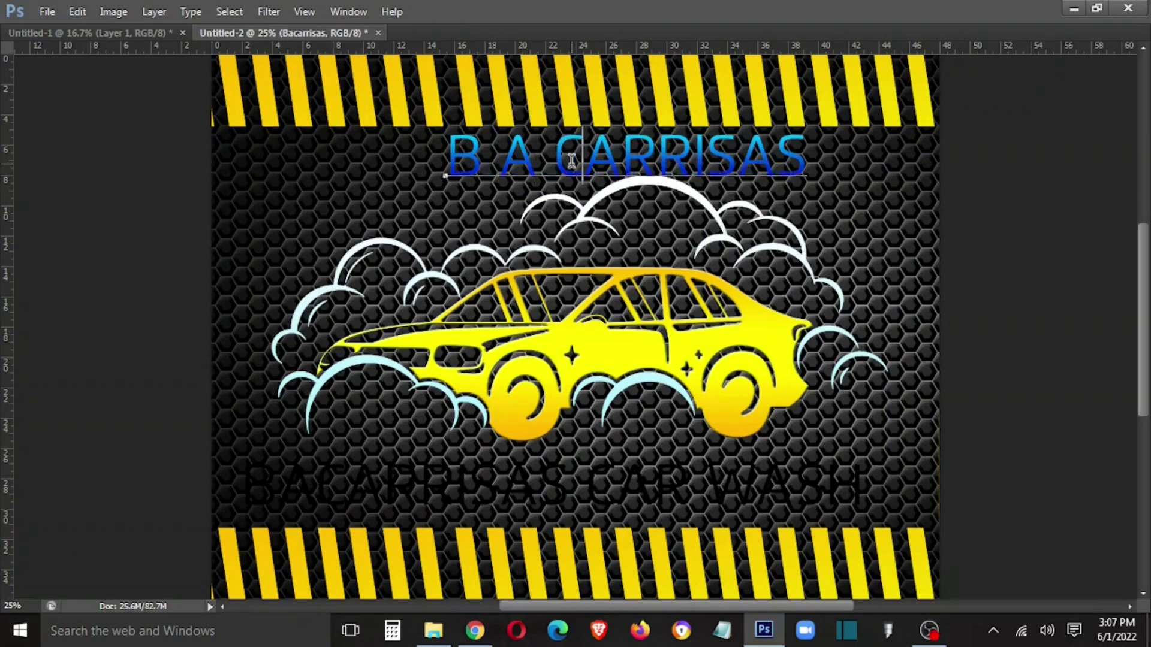
left_click(652, 167)
left_click(689, 167)
left_click(744, 166)
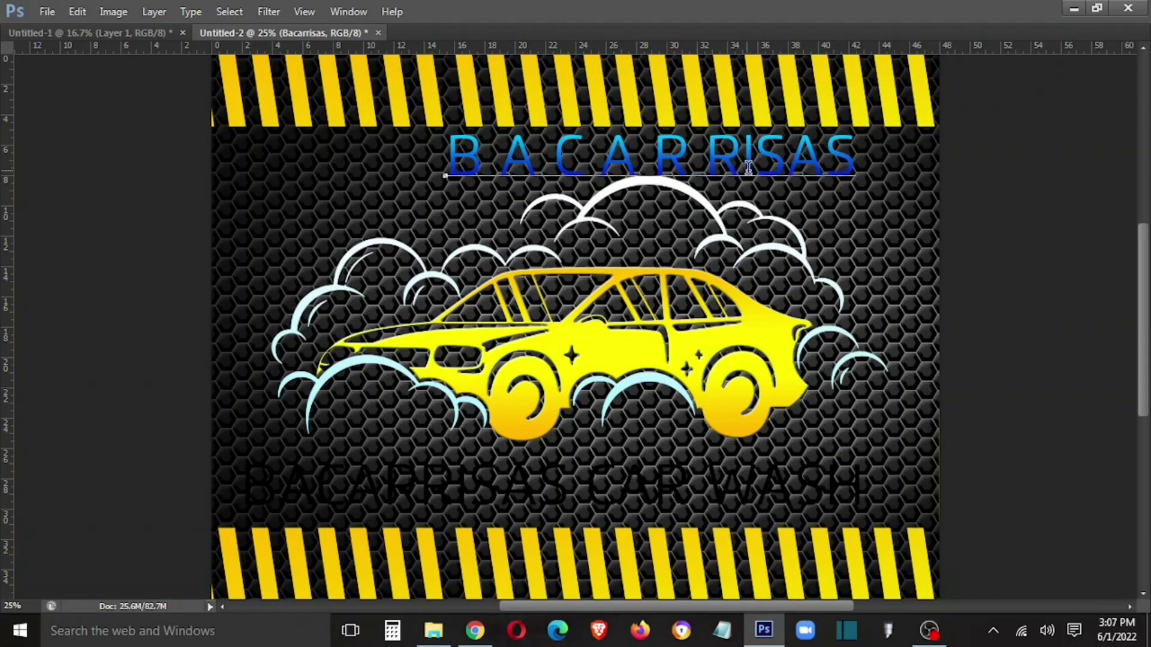
left_click(779, 166)
left_click(872, 168)
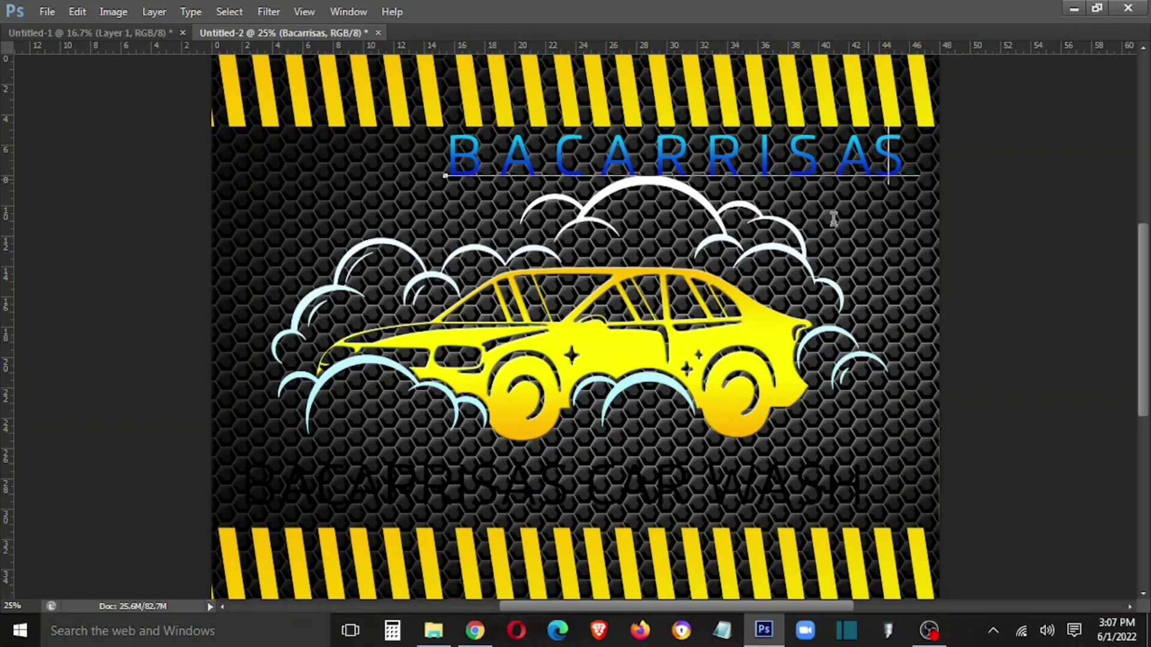
key("ctrl+Return")
Step: Enlarge the spaced BACARRISAS title and position it above the car
left_click_drag(753, 170, 608, 171)
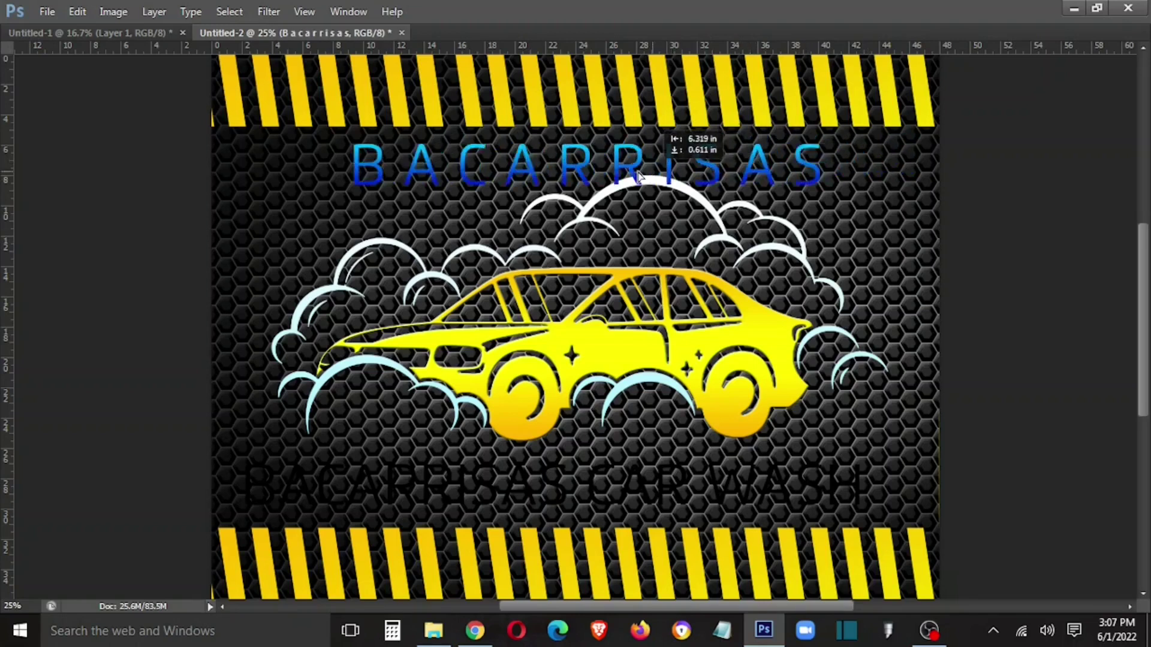
key("ctrl+t")
mouse_move(777, 183)
left_mouse_down()
mouse_move(831, 227)
mouse_move(814, 191)
left_mouse_up()
left_click_drag(740, 181, 804, 190)
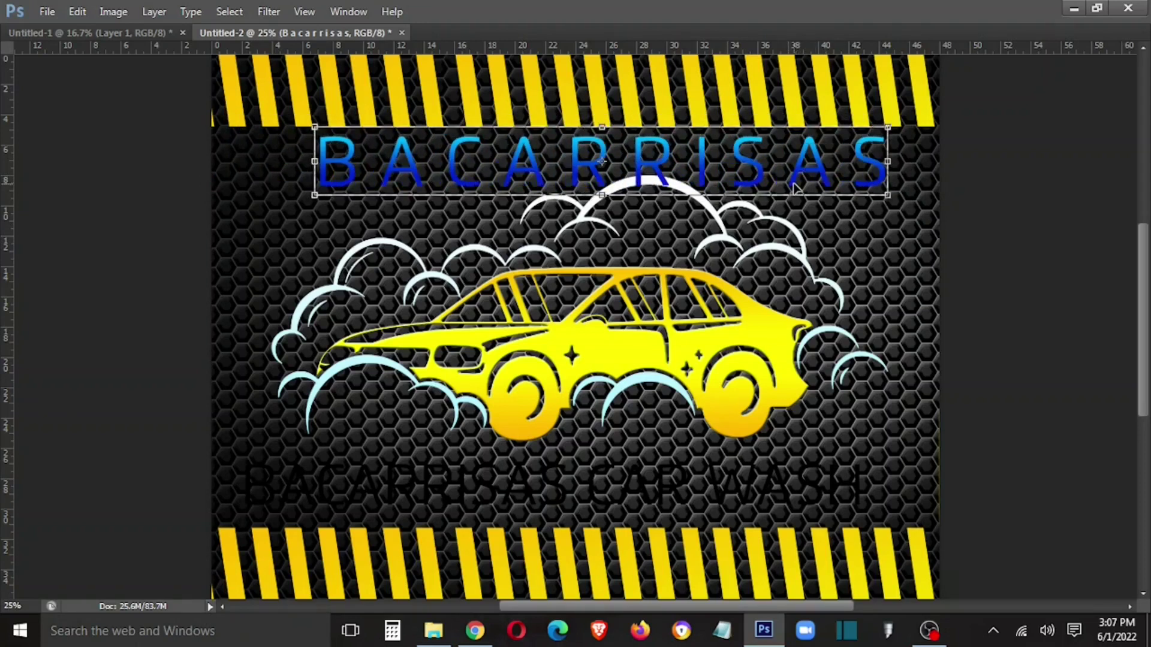
key("Return")
Step: Shrink the car-and-clouds logo on Layer 4 around its centre
right_click(700, 356)
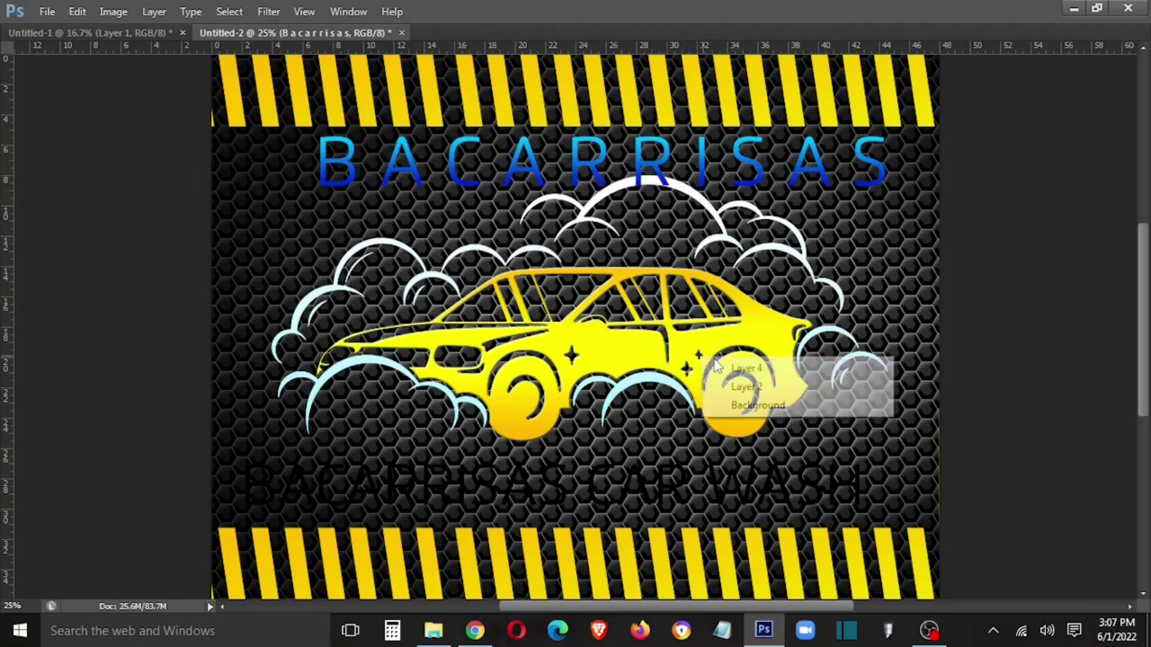
left_click(729, 362)
right_click(788, 259)
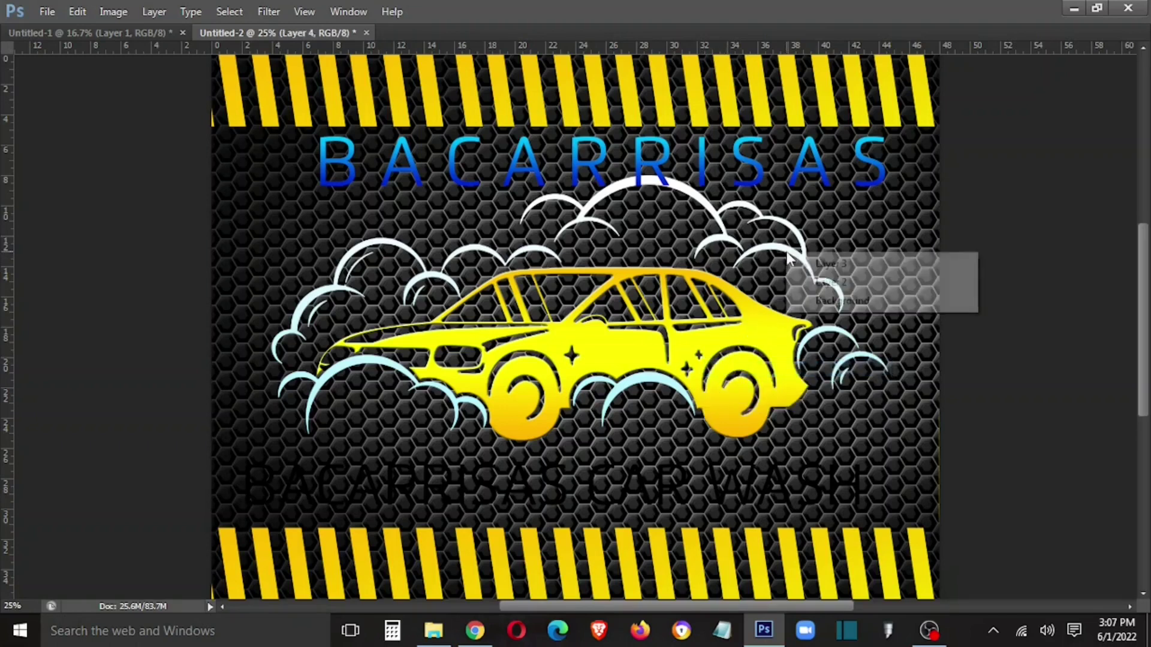
left_click(797, 259)
mouse_move(790, 261)
left_mouse_down()
mouse_move(767, 282)
mouse_move(792, 260)
left_mouse_up()
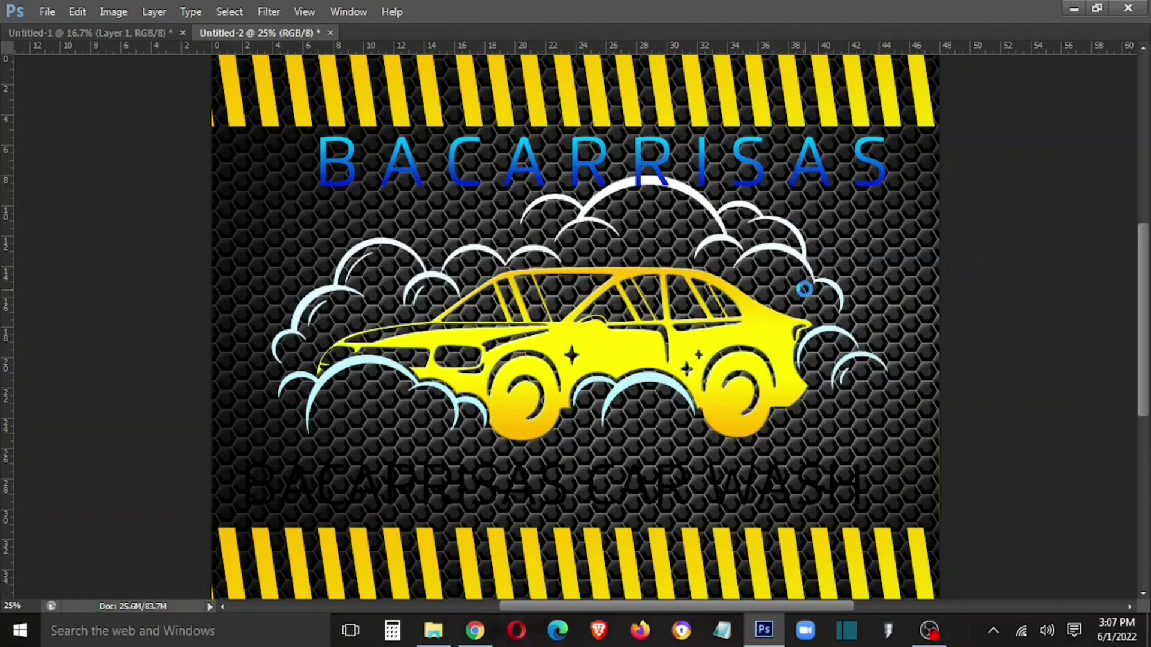
key("ctrl+t")
left_click_drag(881, 188, 858, 219)
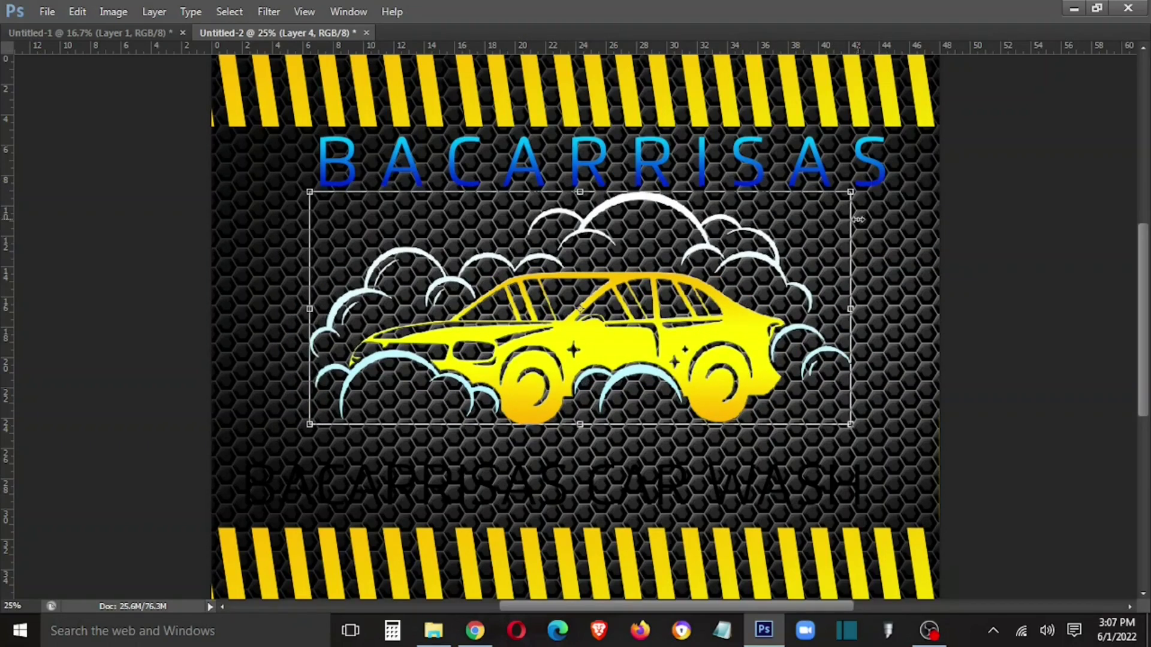
key("Return")
Step: Darken the hexagon background on Layer 2 by pulling the RGB curve down
right_click(887, 355)
left_click(890, 360)
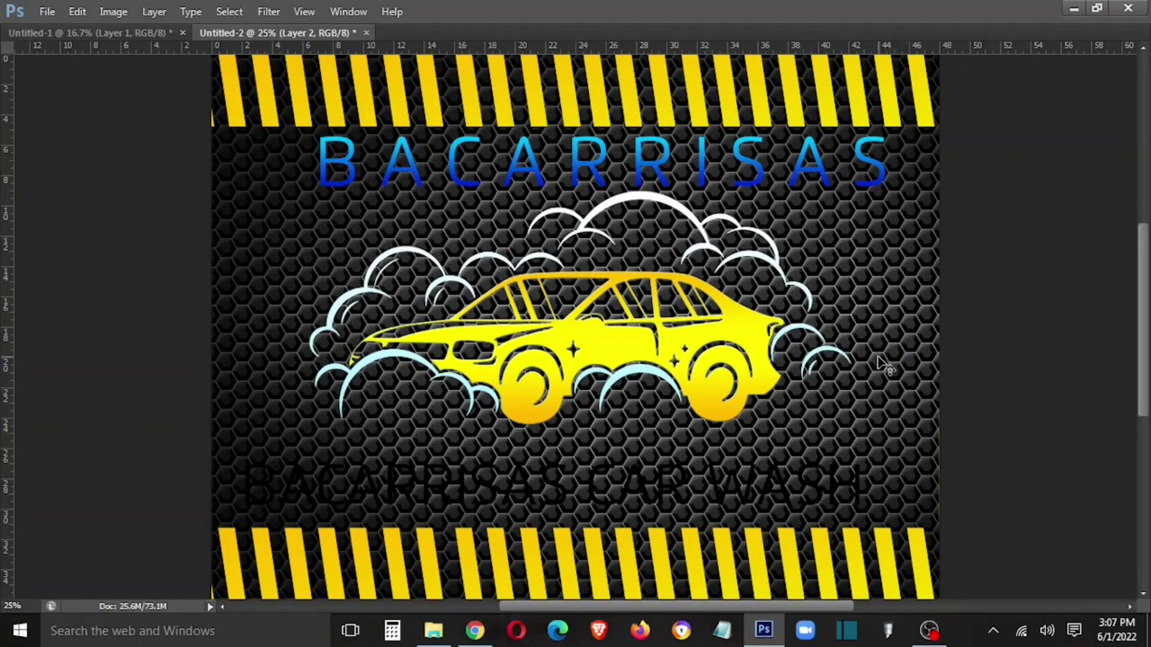
key("ctrl+m")
left_click_drag(559, 250, 578, 284)
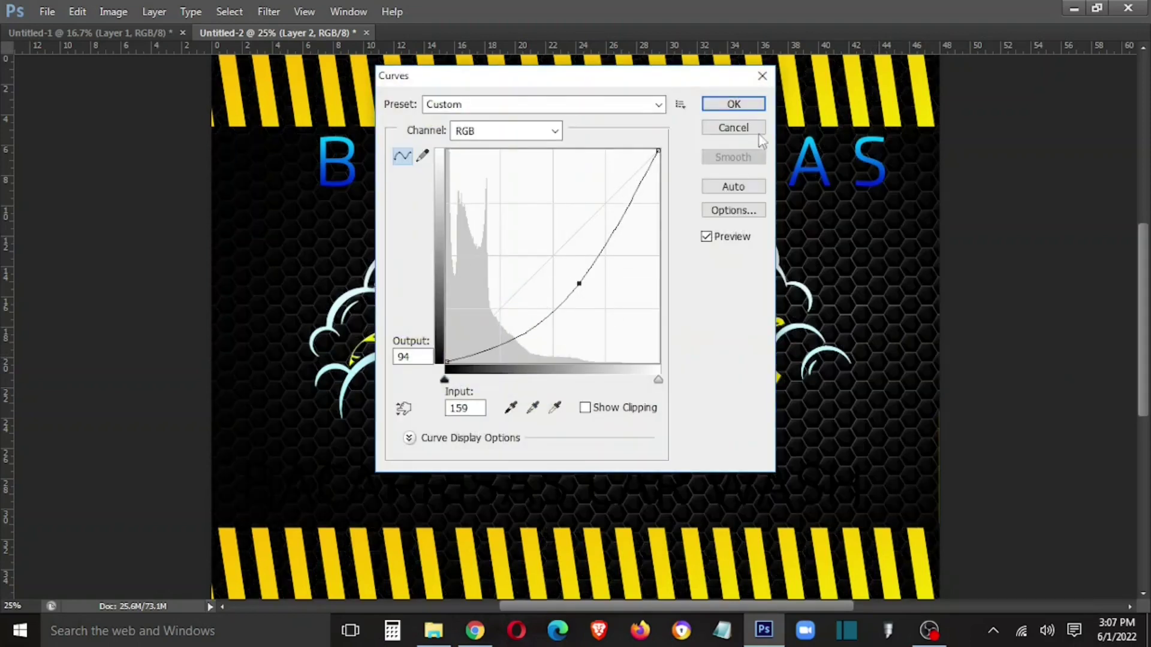
mouse_move(716, 78)
left_mouse_down()
mouse_move(361, 288)
mouse_move(431, 229)
left_mouse_up()
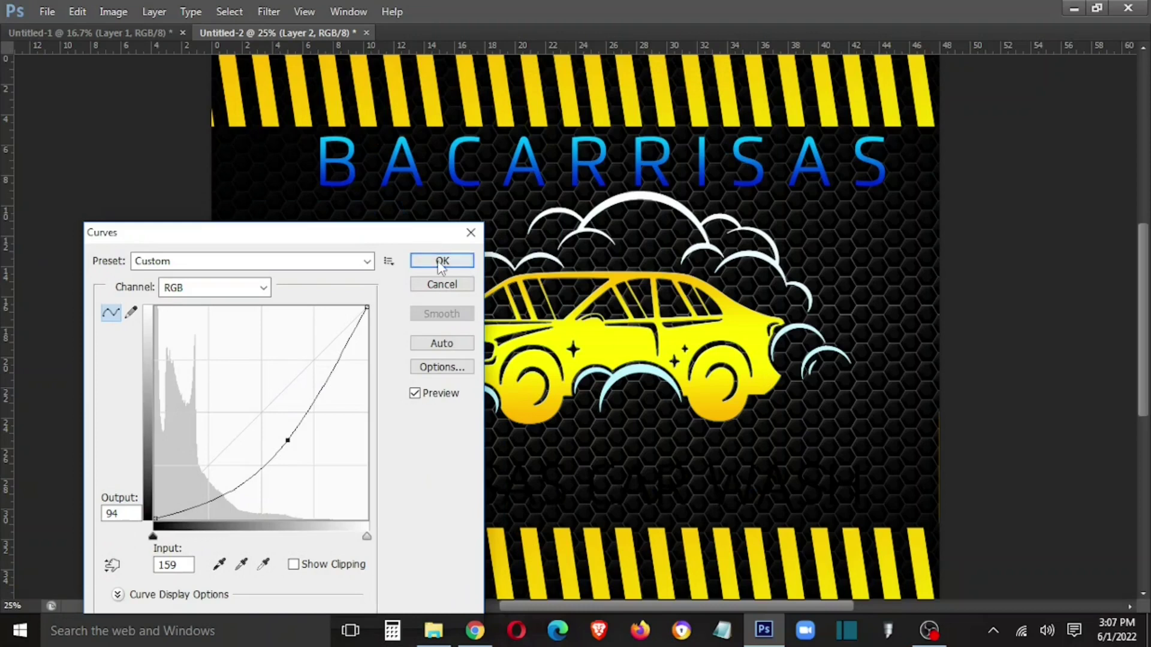
left_click(442, 260)
Step: Select all of the BACARRISAS title text for editing
left_click(597, 144)
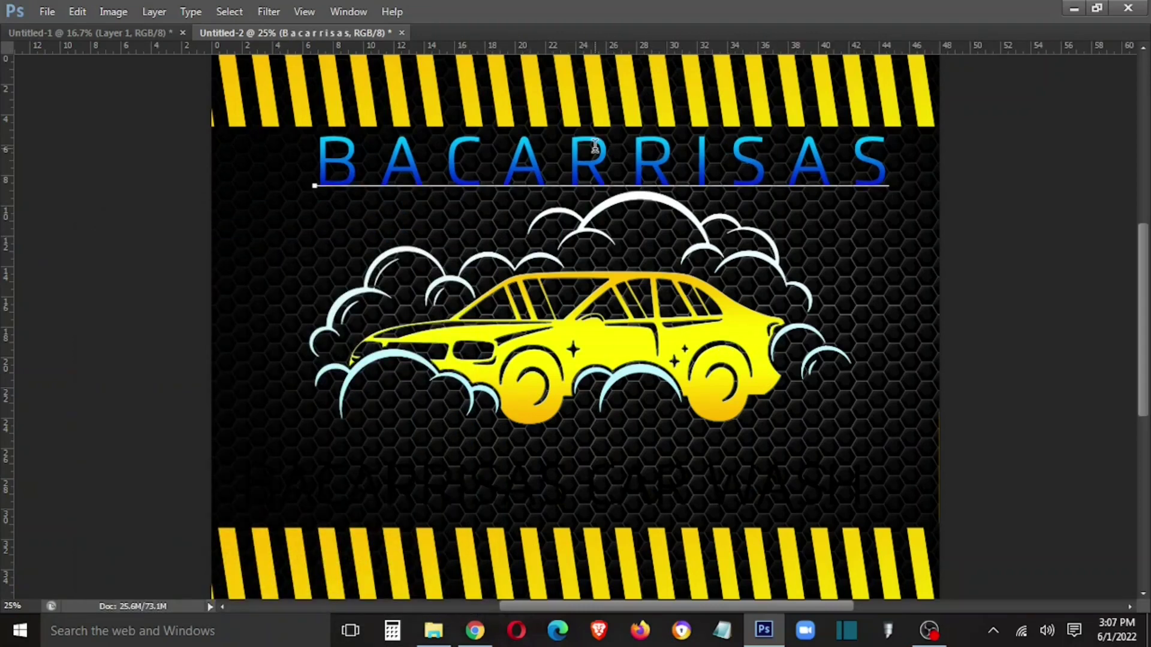
key("ctrl+a")
key("ctrl+Return")
key("Tab")
left_click(601, 191)
key("ctrl+a")
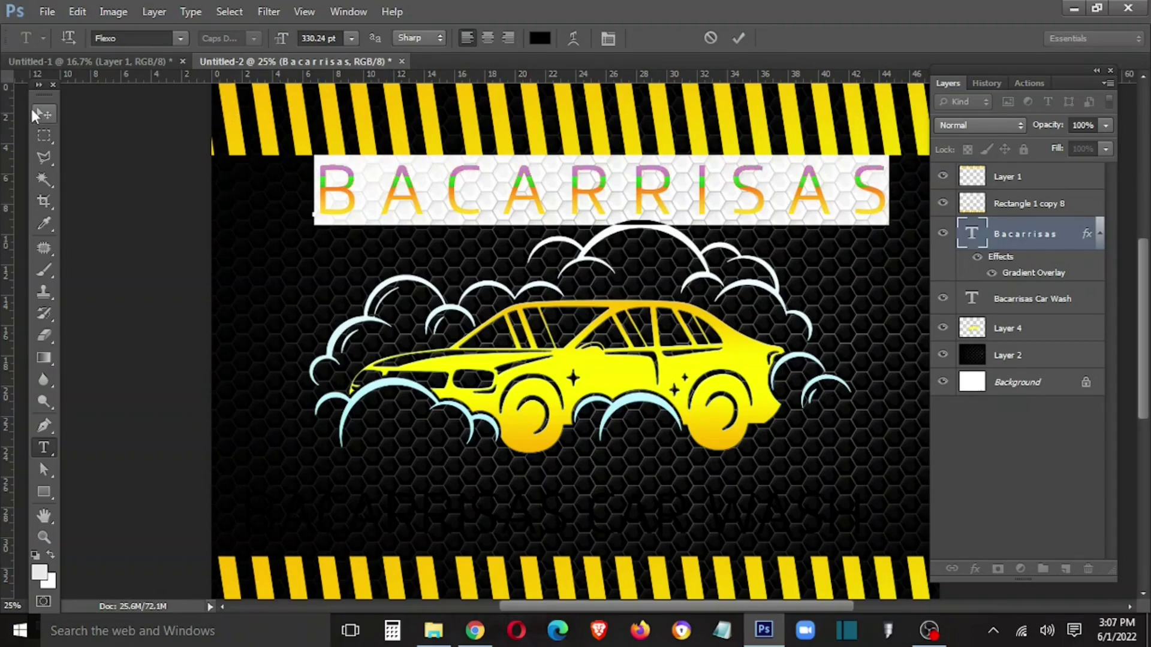
Step: Delete BACARRISAS from the bottom line, leaving only CAR WASH
left_click(38, 115)
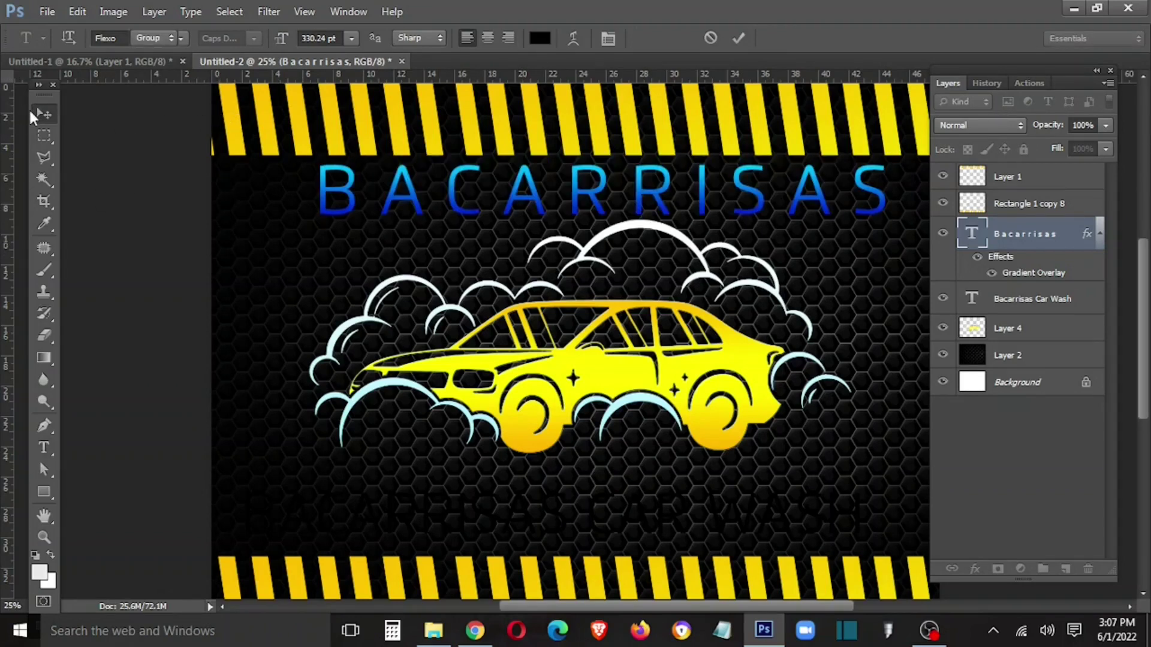
key("t")
left_click(595, 519)
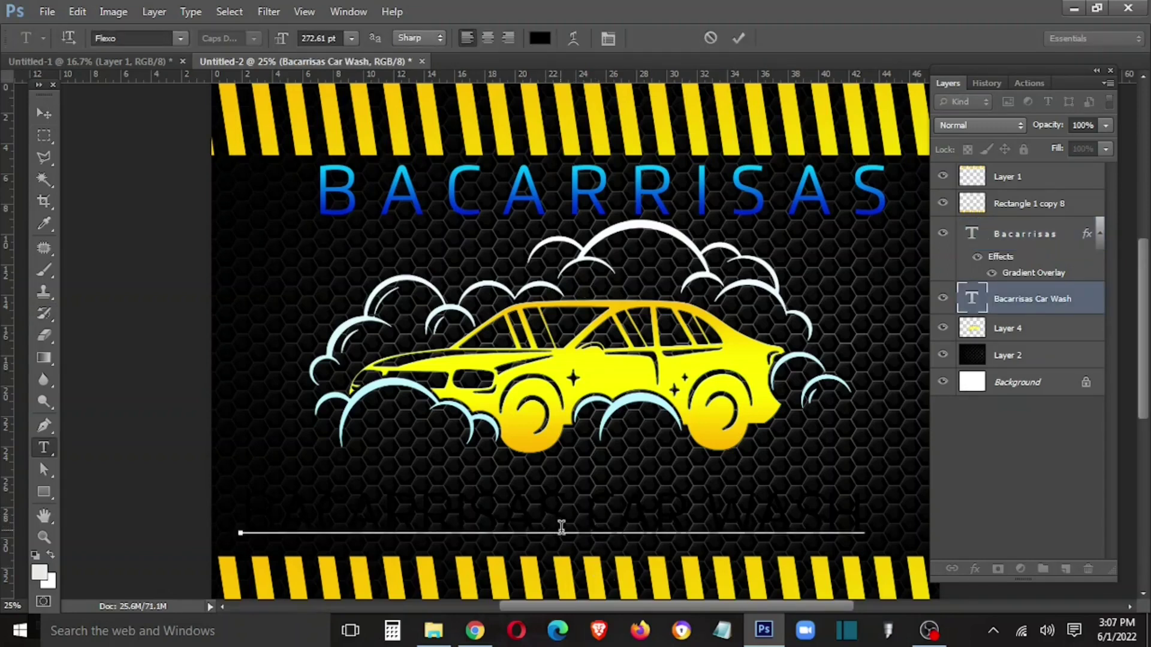
left_click_drag(585, 515, 245, 485)
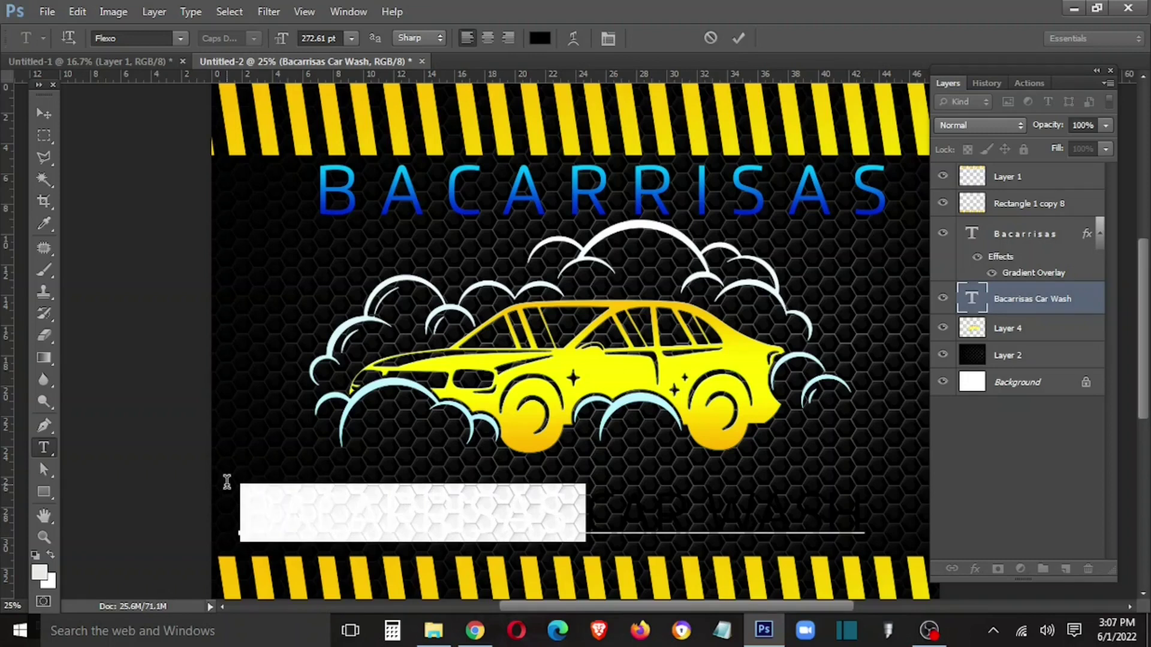
key("BackSpace")
key("ctrl+Return")
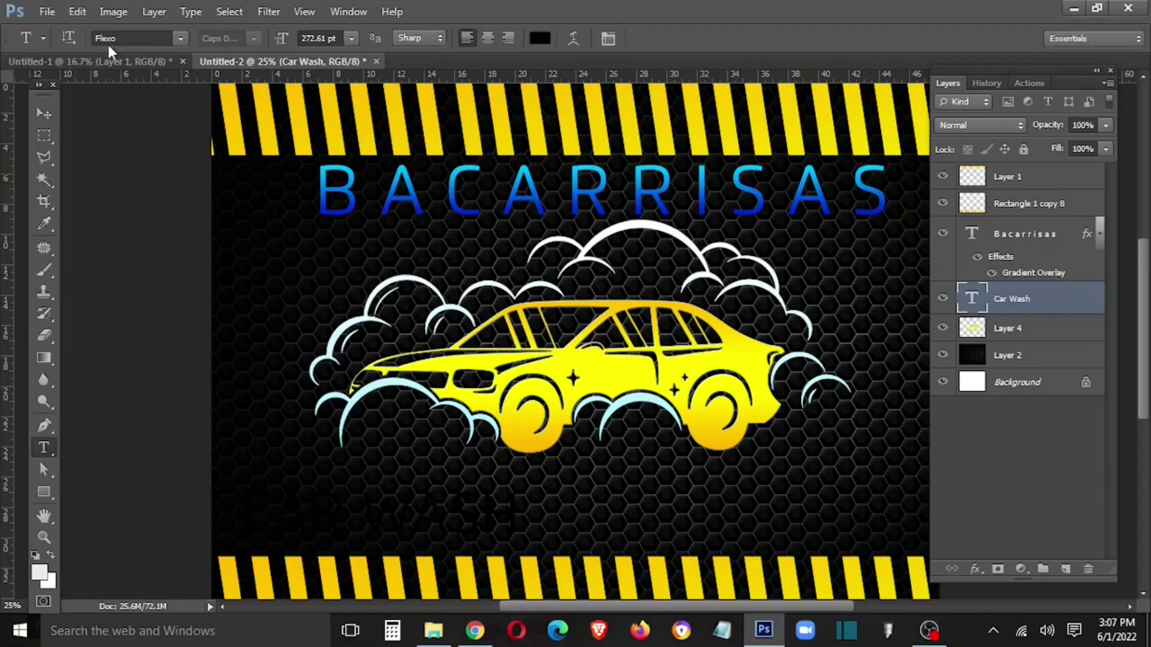
Step: Set the CAR WASH text to Archivo Black and move it up and right
left_click(179, 38)
left_click(161, 37)
triple_click(376, 525)
left_click(141, 38)
type("Archivo Black")
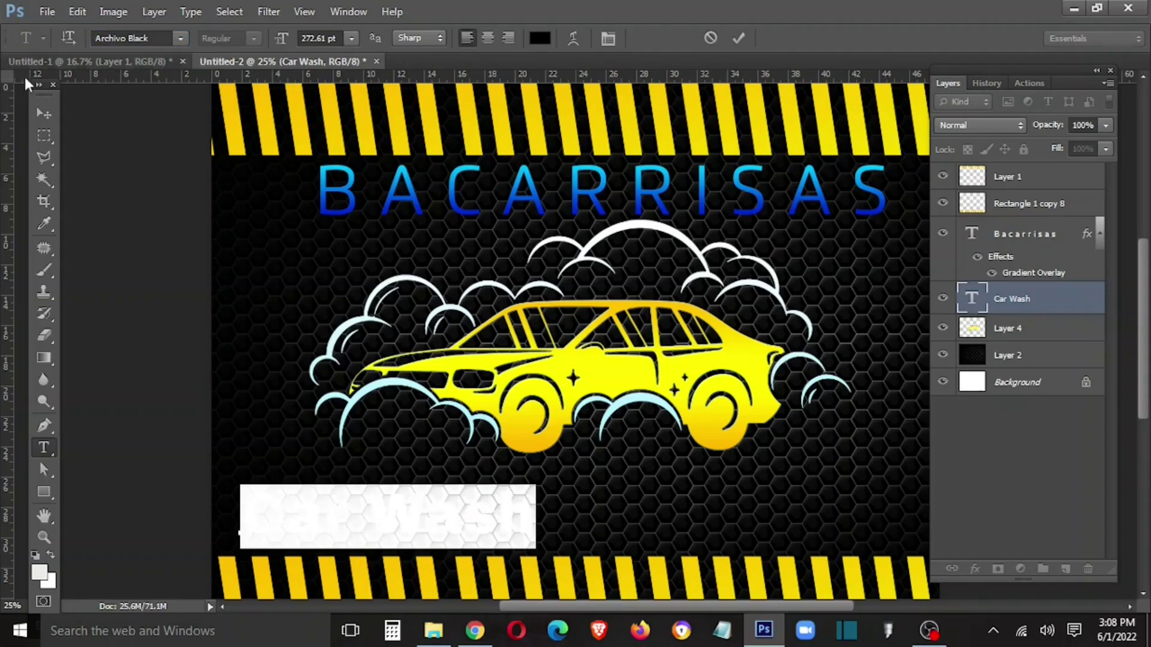
left_click(43, 113)
left_click_drag(462, 454, 537, 430)
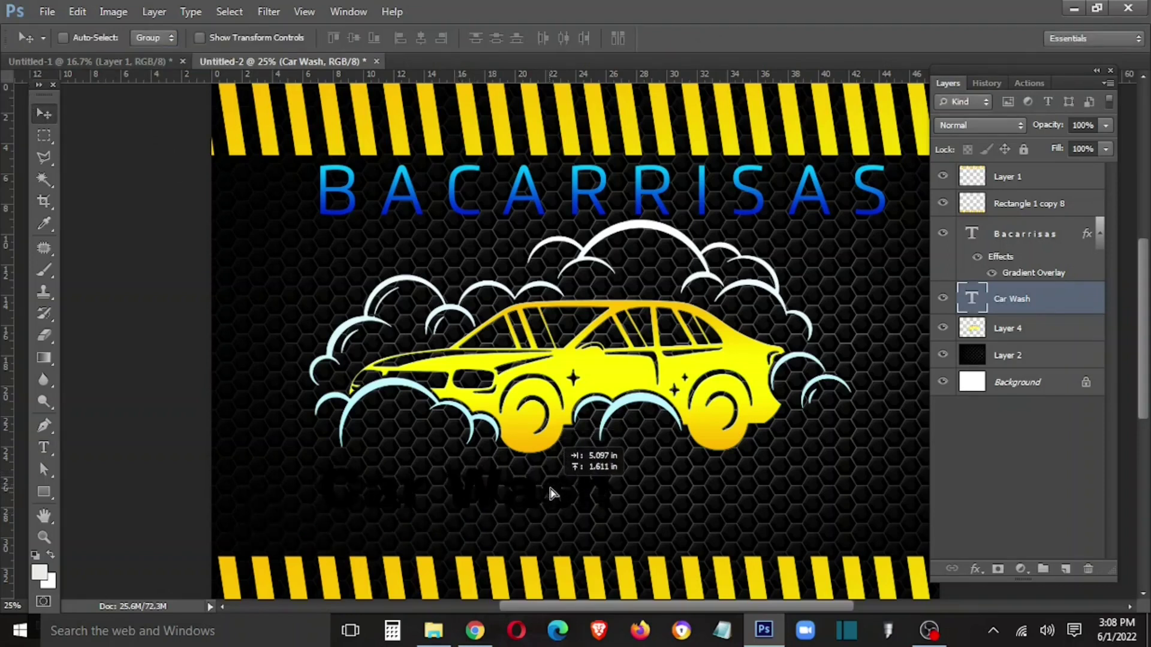
Step: Retype the bottom line as CAR WASH in capitals
key("t")
left_click(367, 483)
left_click_drag(466, 489, 663, 488)
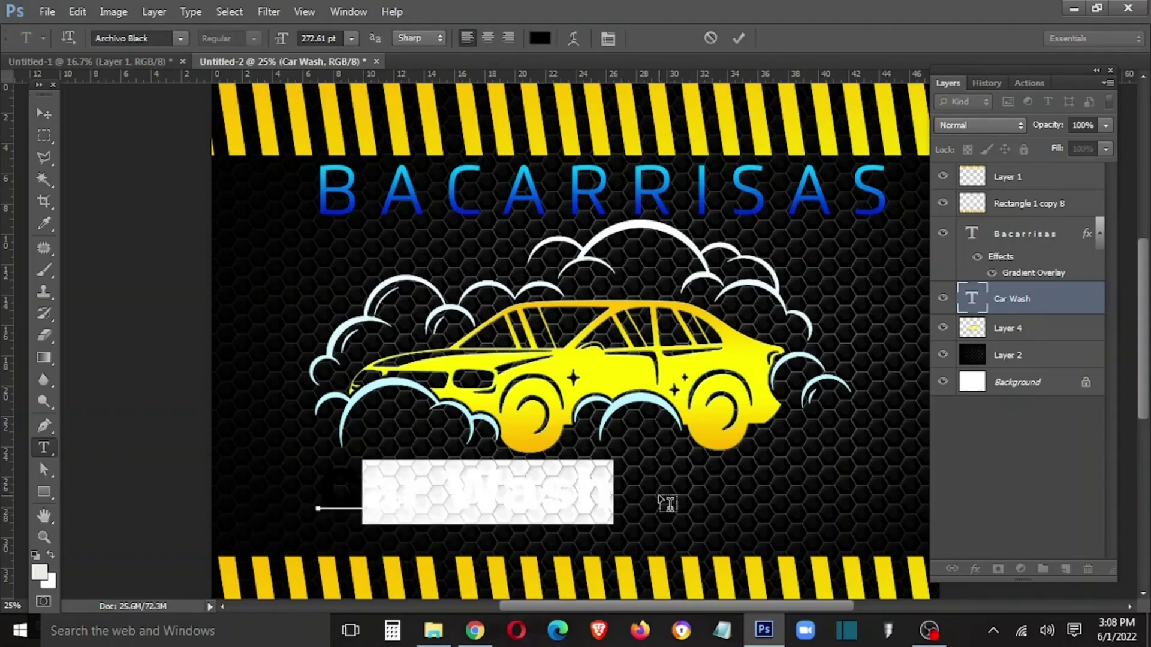
type("CAR")
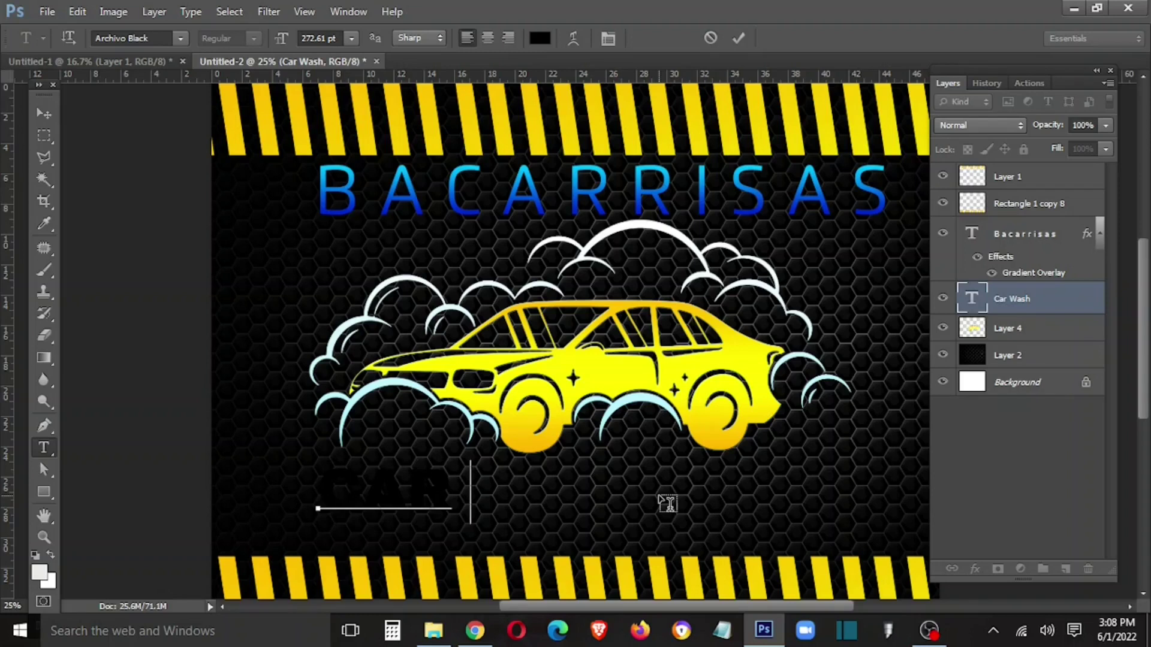
type("WASH")
key("ctrl+Return")
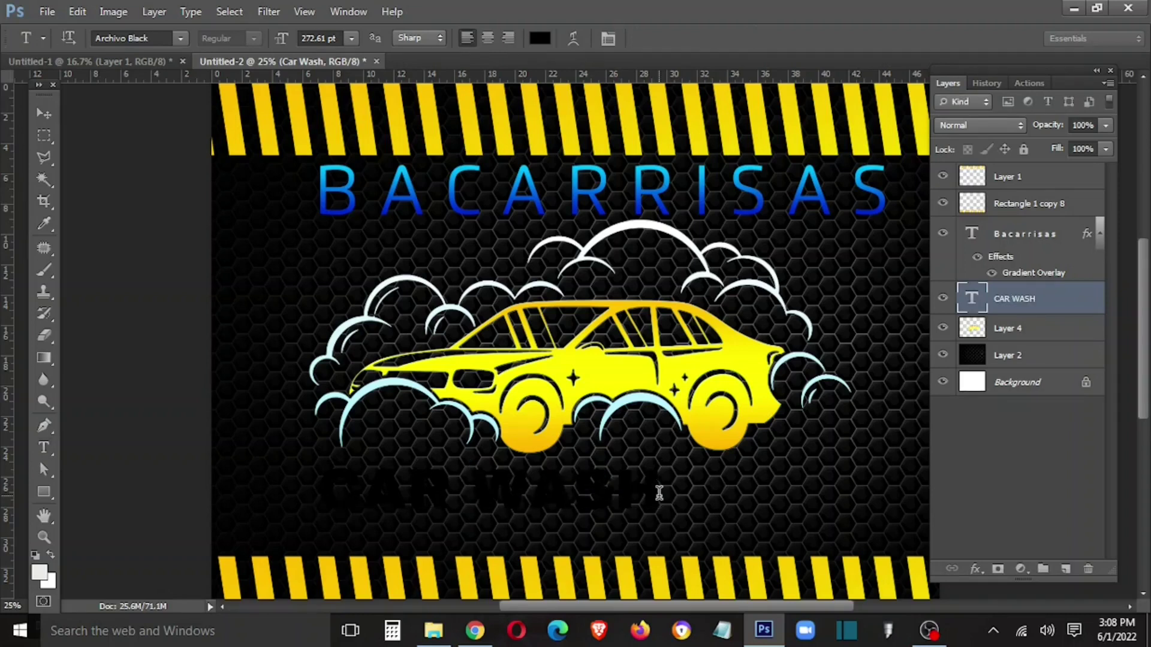
Step: Scale up CAR WASH to stretch across the lower banner
key("Tab")
key("ctrl+t")
mouse_move(660, 488)
left_mouse_down()
mouse_move(730, 494)
mouse_move(766, 478)
mouse_move(737, 461)
left_mouse_up()
key("Return")
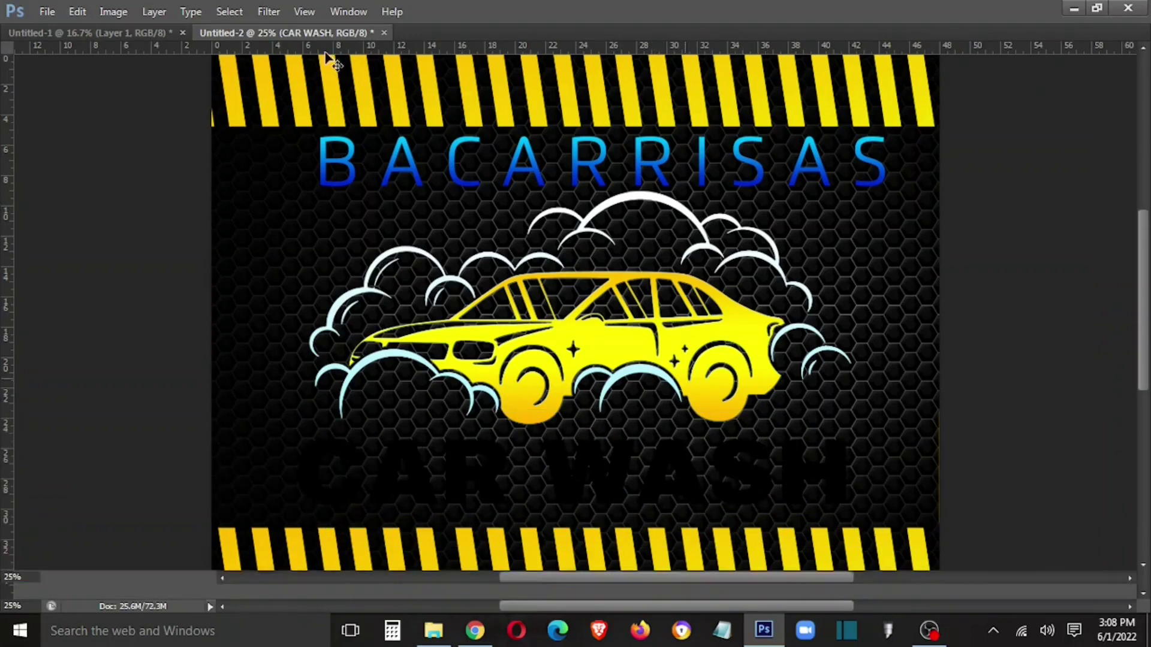
Step: Change the CAR WASH font to Arimo
key("Tab")
left_click(126, 38)
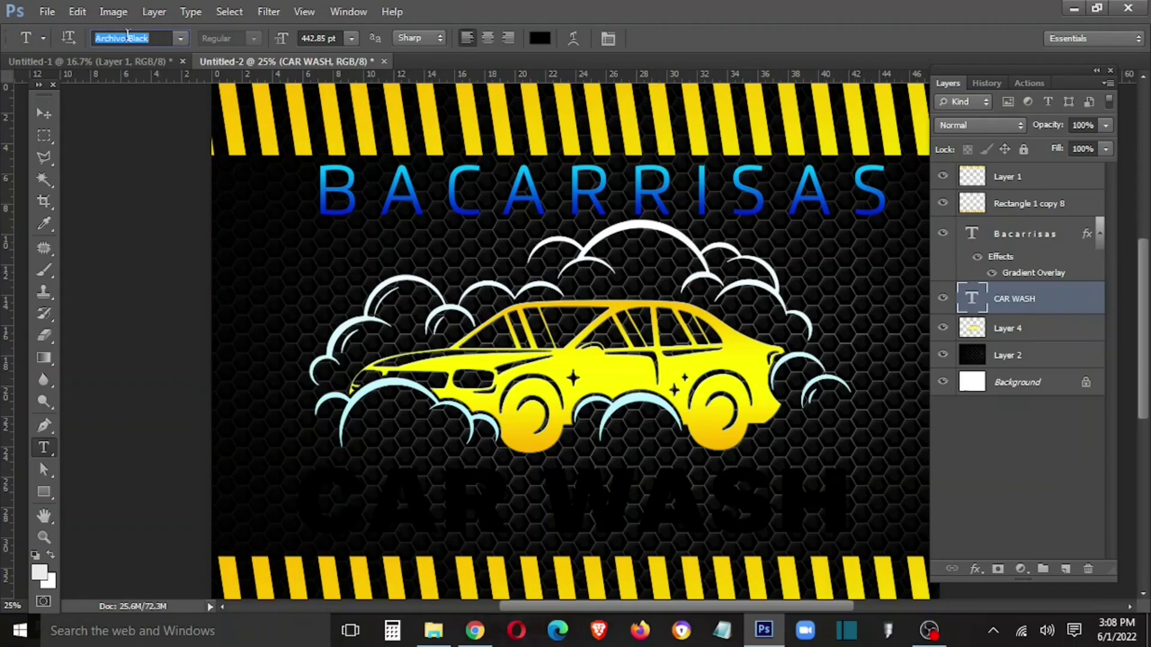
left_click_drag(104, 38, 141, 30)
left_click(180, 38)
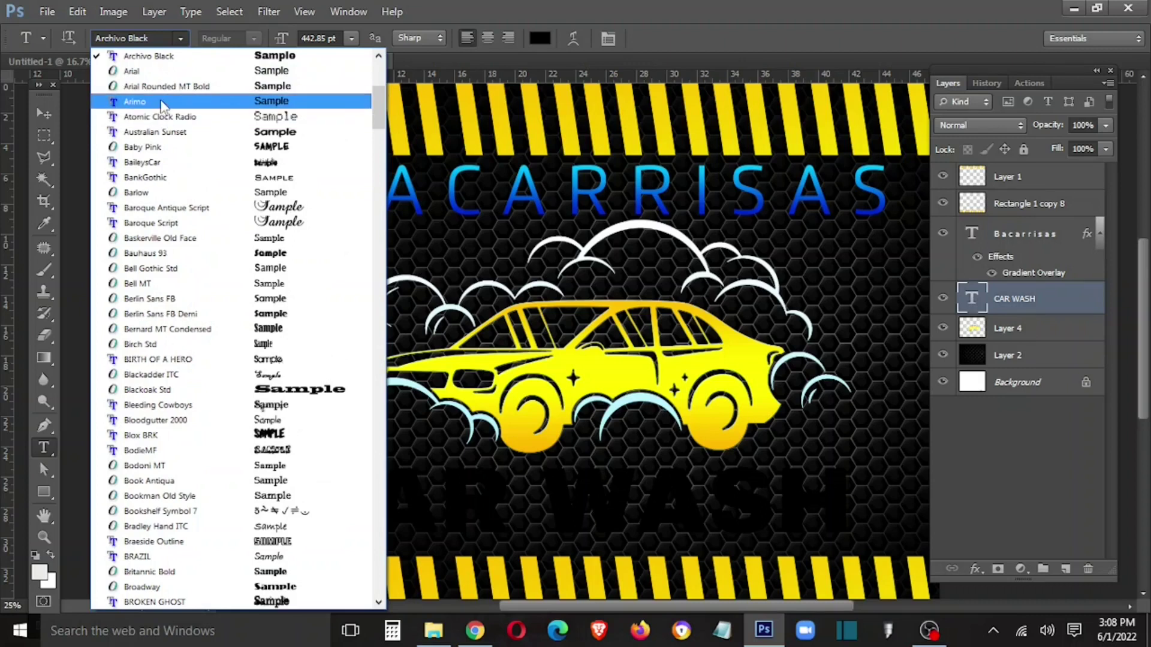
left_click(162, 103)
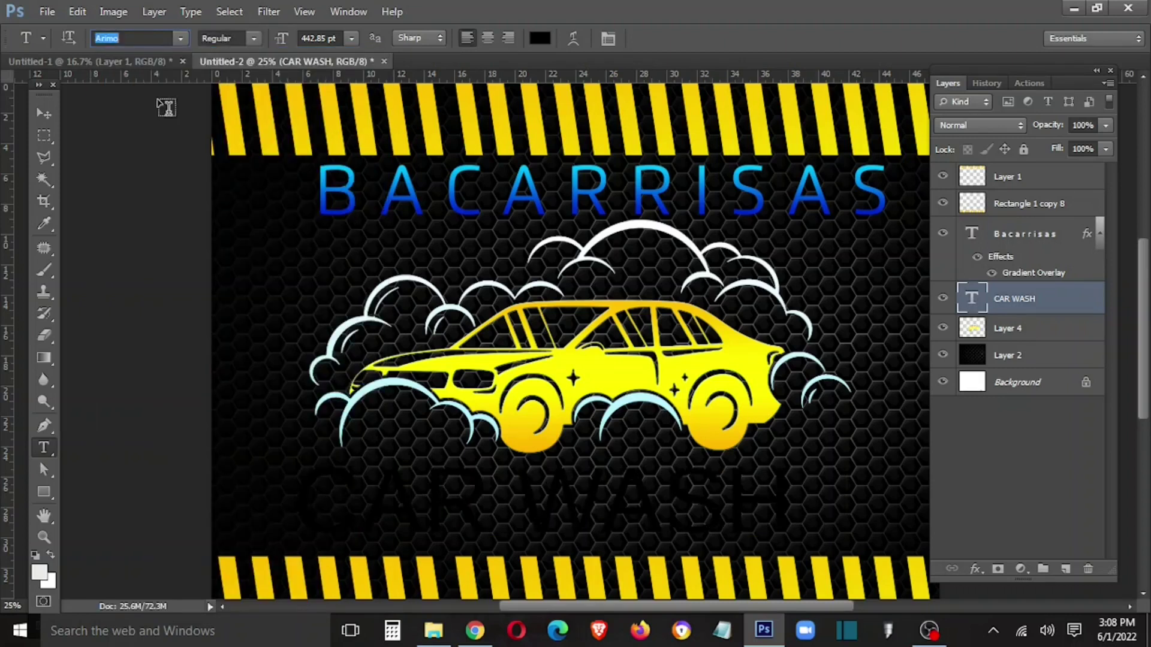
Step: Reposition CAR WASH centred beneath the car
left_click(34, 111)
left_click_drag(617, 506, 697, 513)
key("t")
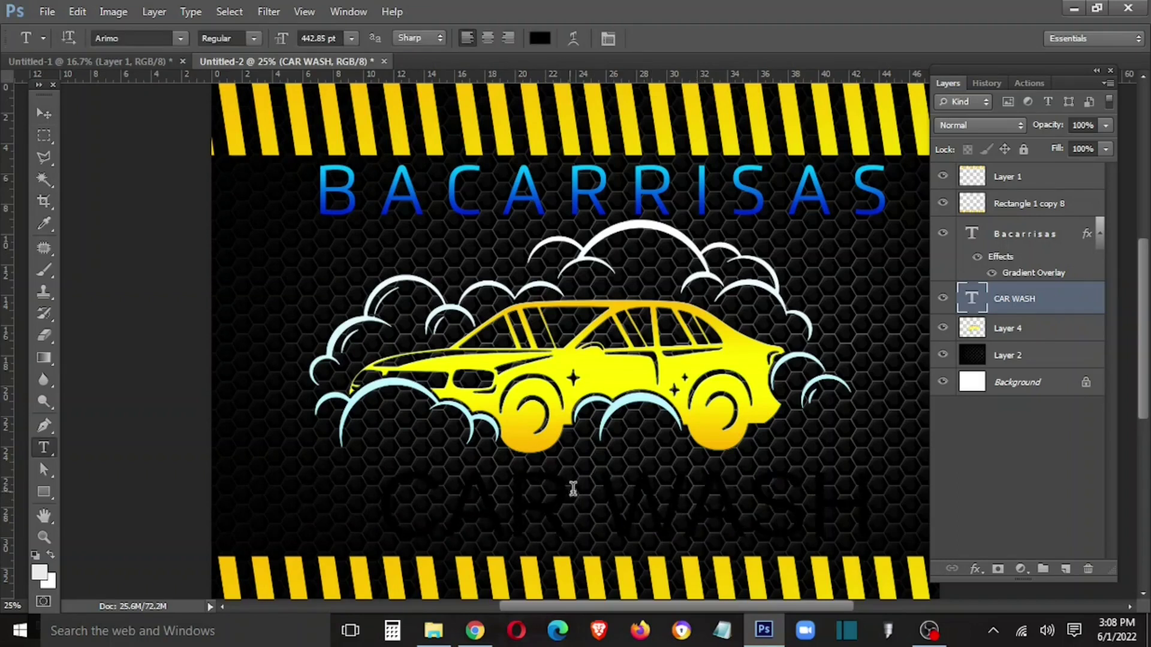
key("ctrl+t")
left_click_drag(617, 487, 714, 519)
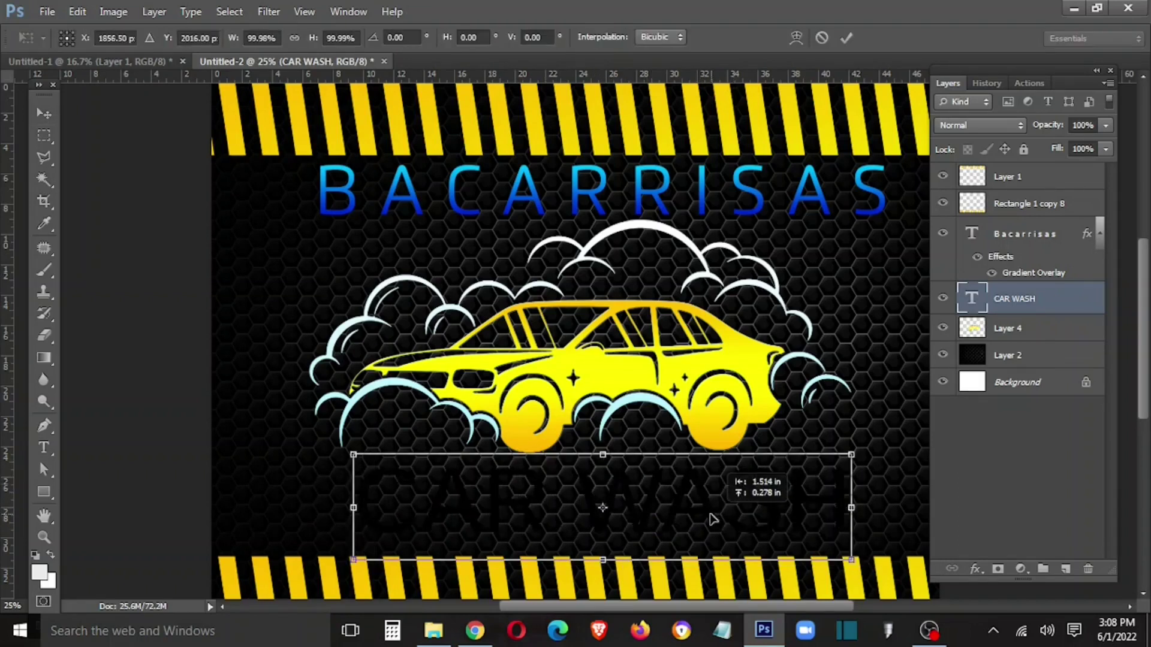
key("Return")
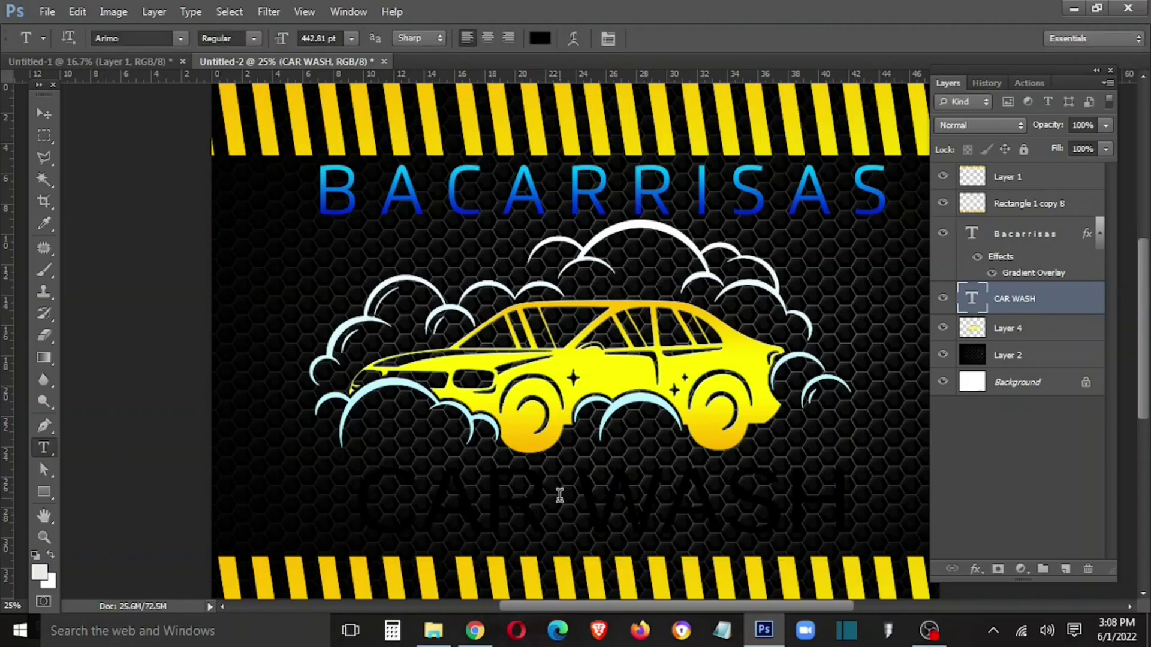
Step: Colour the word CAR a bright cyan
left_click_drag(560, 496, 402, 513)
left_click_drag(547, 488, 292, 420)
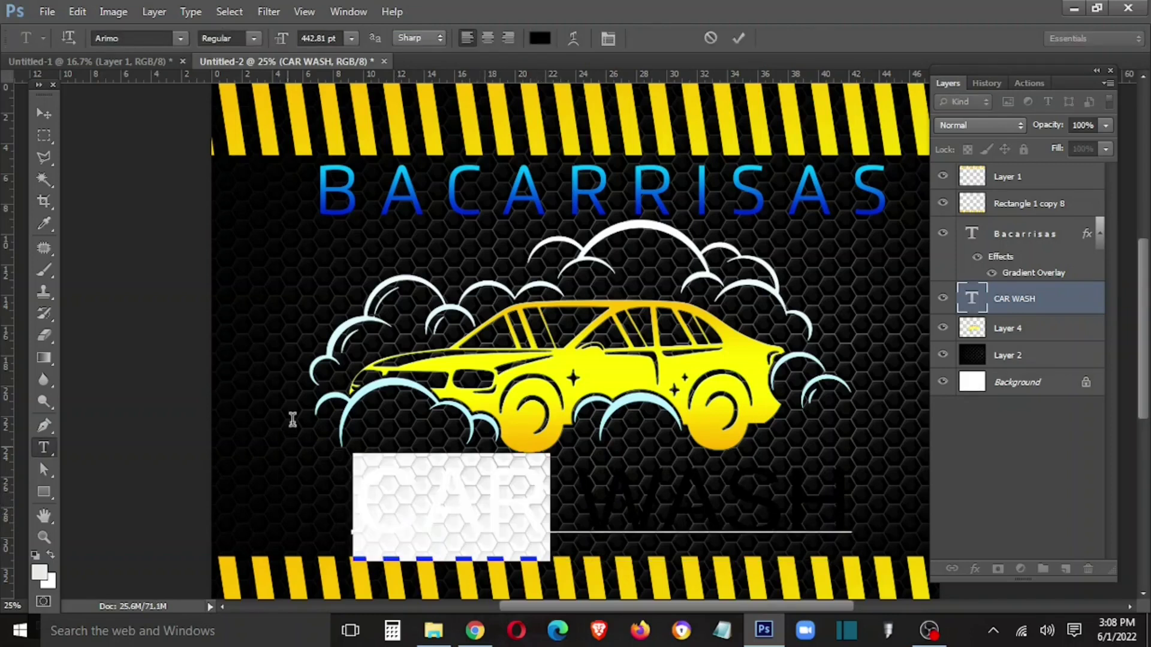
left_click(539, 38)
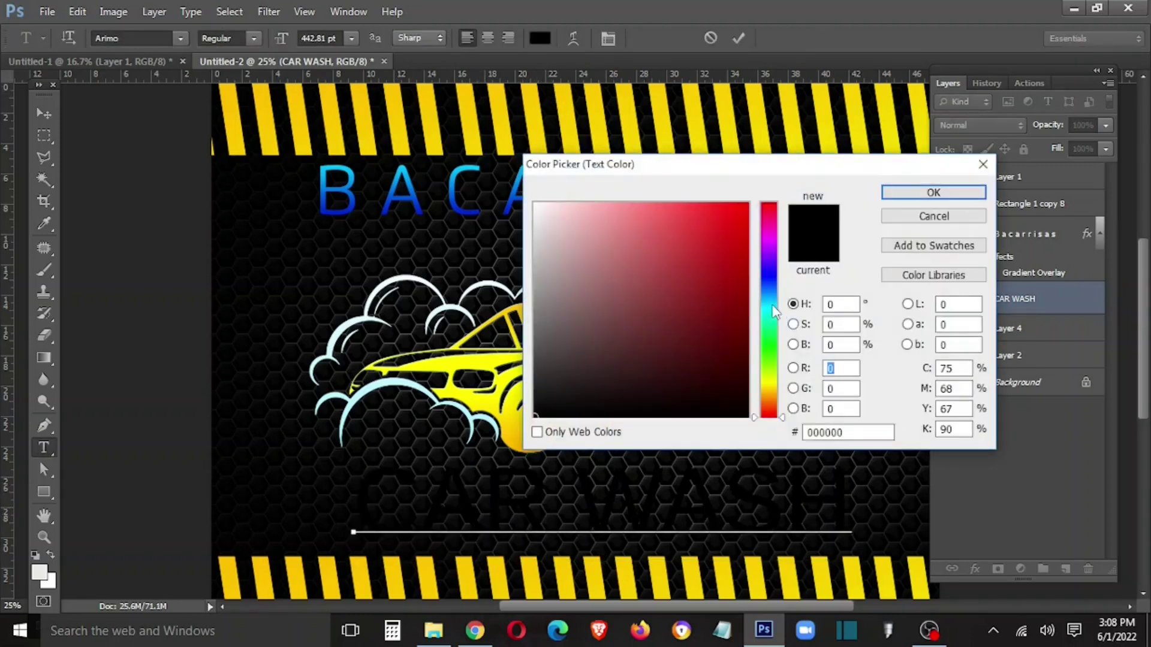
left_click(764, 300)
left_click(747, 204)
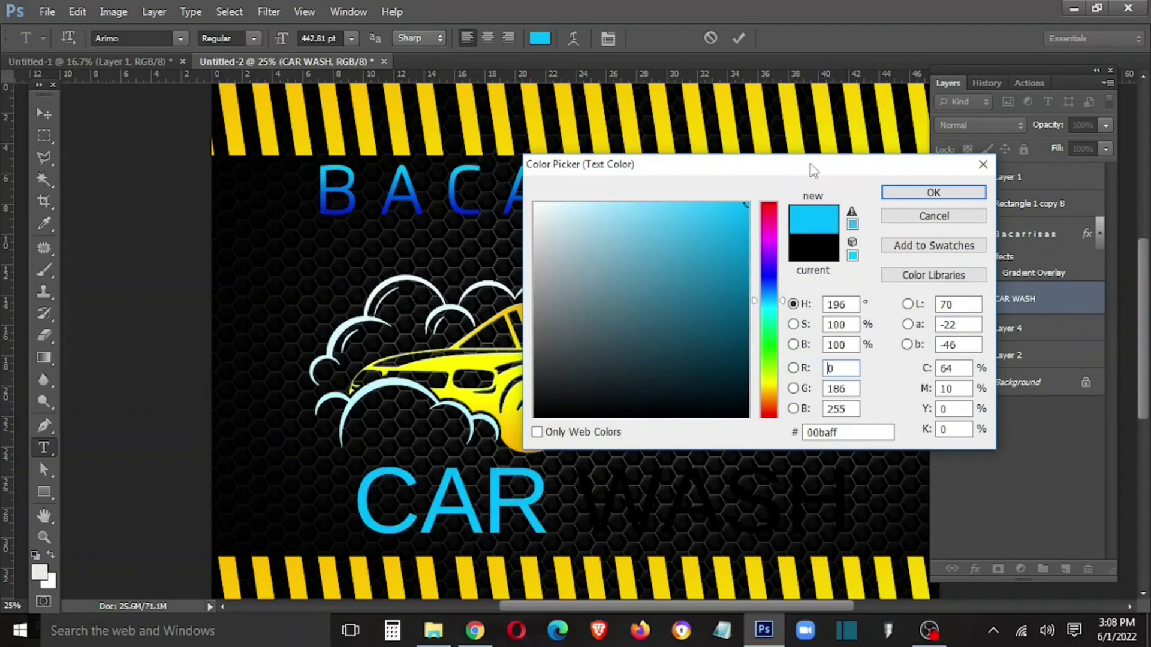
left_click(921, 193)
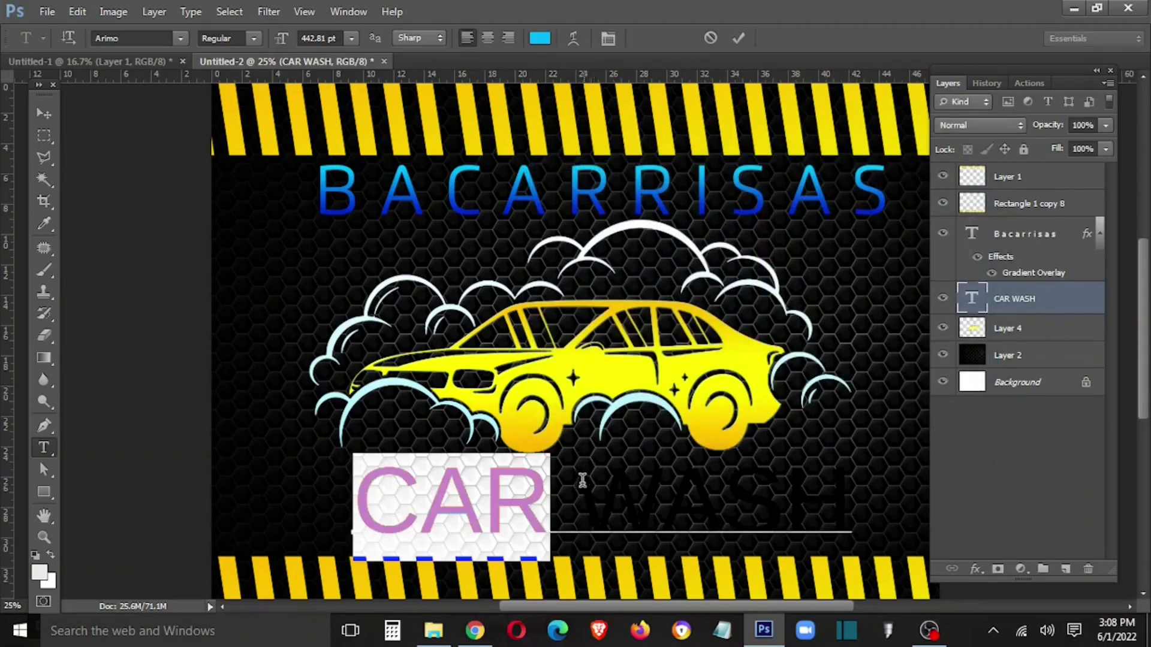
Step: Colour the word WASH bright cyan 00baff after trying several blues
left_click_drag(583, 480, 993, 536)
left_click(537, 37)
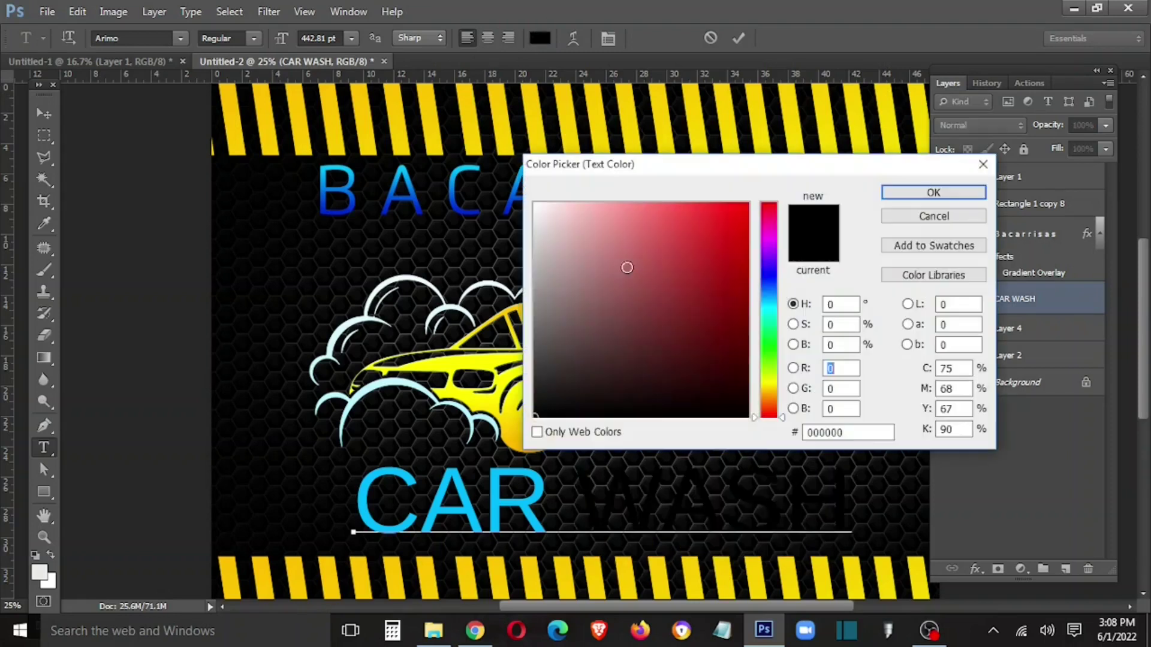
left_click(765, 288)
left_click_drag(745, 304, 835, 173)
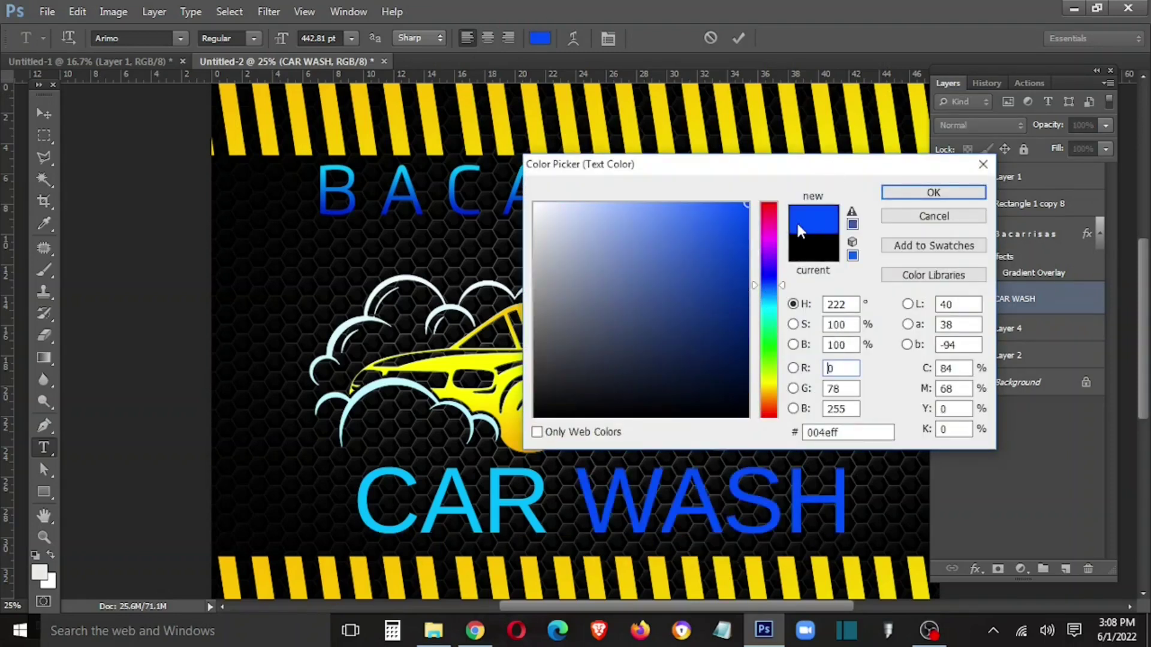
mouse_move(654, 225)
left_mouse_down()
mouse_move(436, 153)
mouse_move(457, 151)
left_mouse_up()
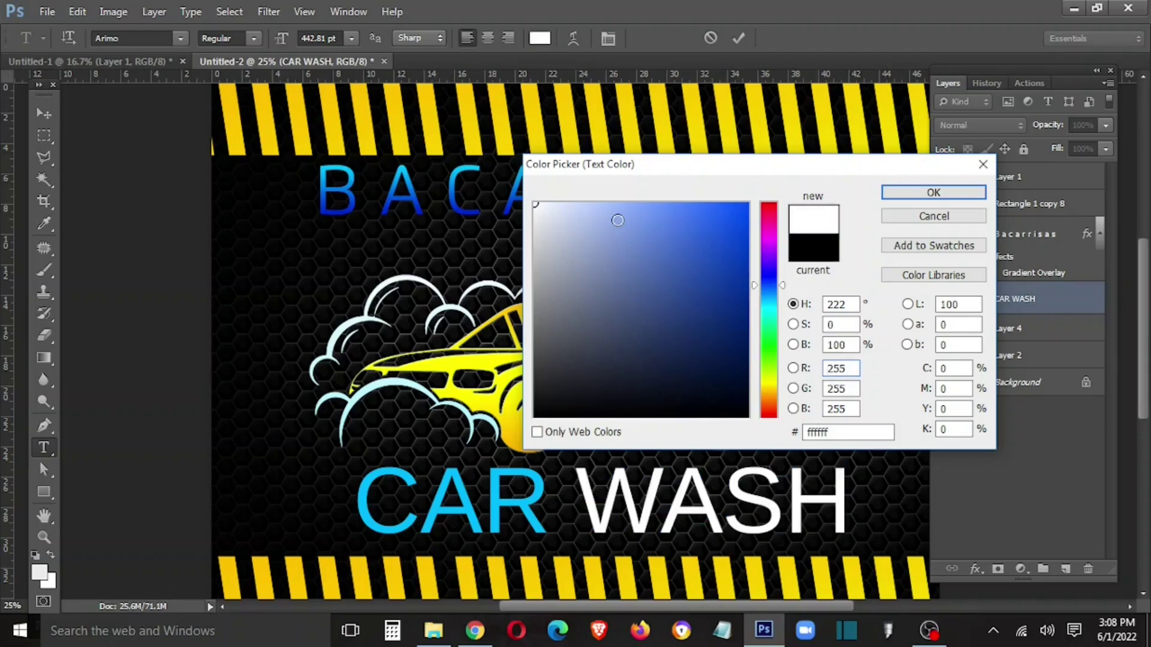
left_click_drag(617, 220, 606, 166)
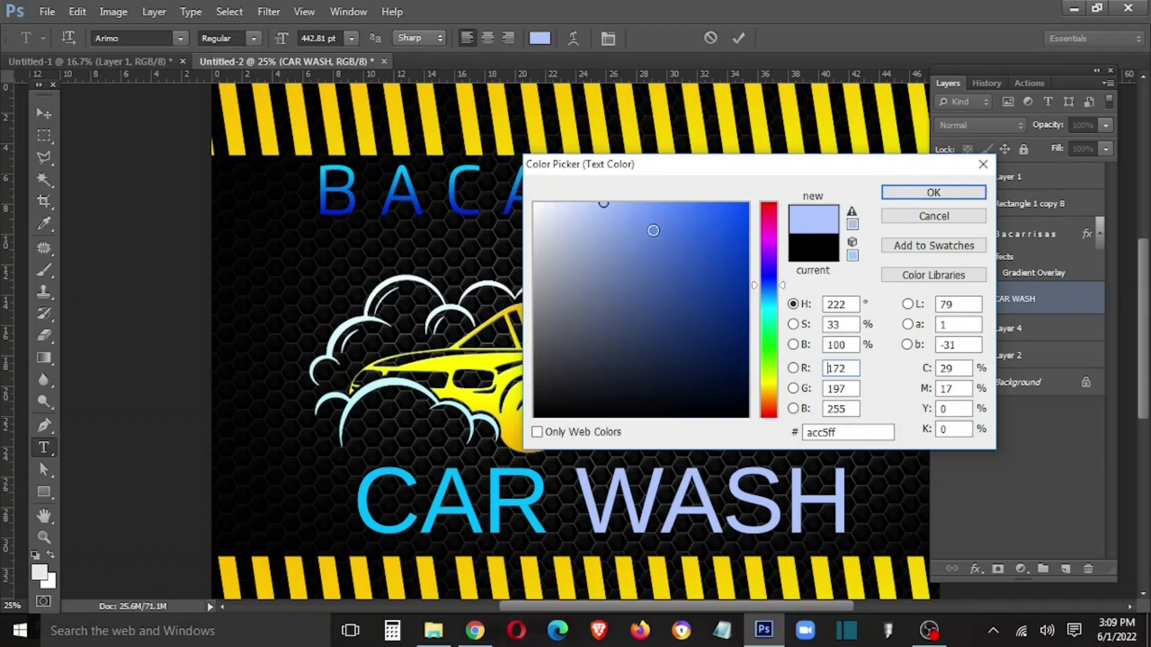
left_click_drag(653, 231, 670, 174)
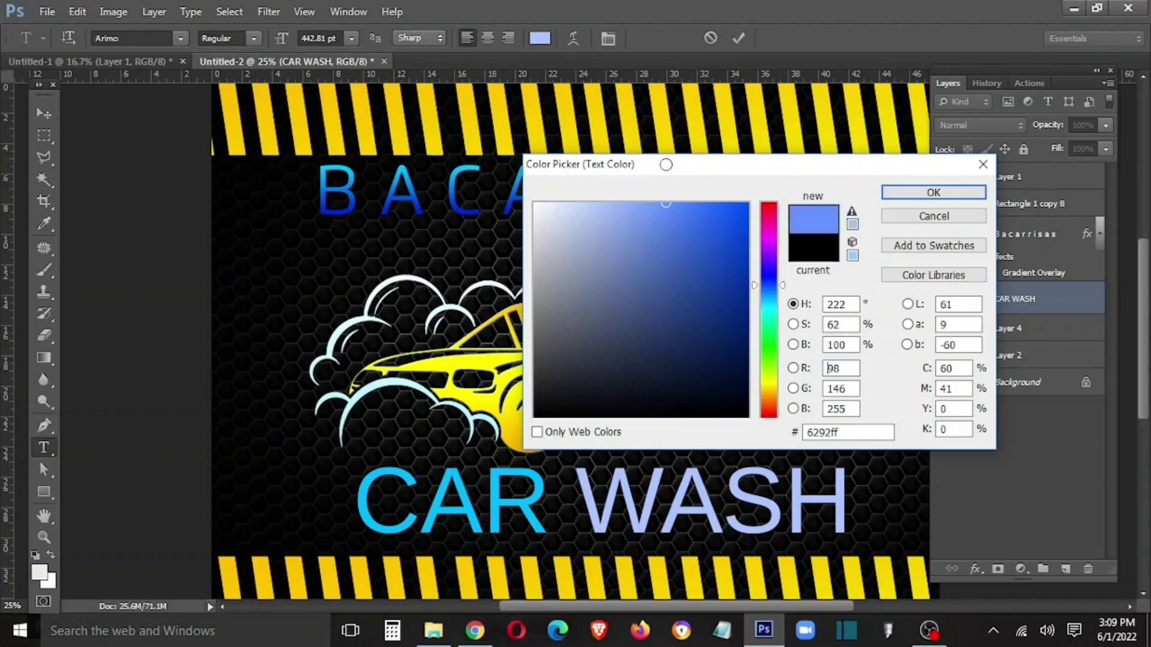
left_click(539, 492)
left_click(956, 217)
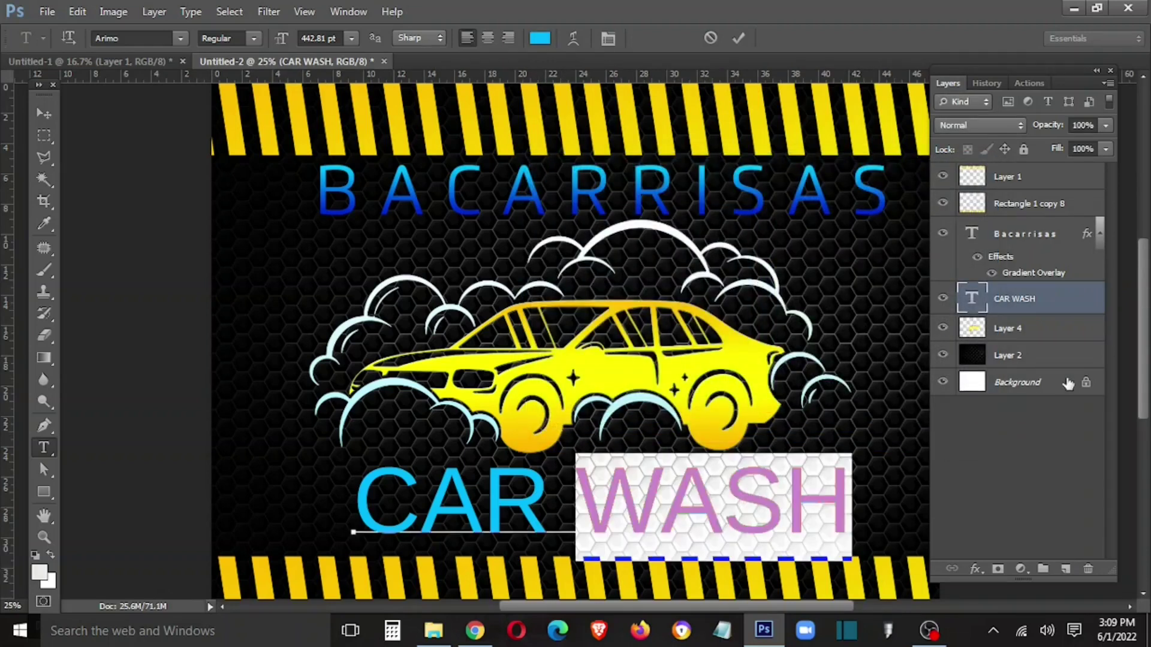
Step: Recolour CAR to pale cyan c7f0ff and commit the text edits
double_click(540, 489)
left_click(540, 38)
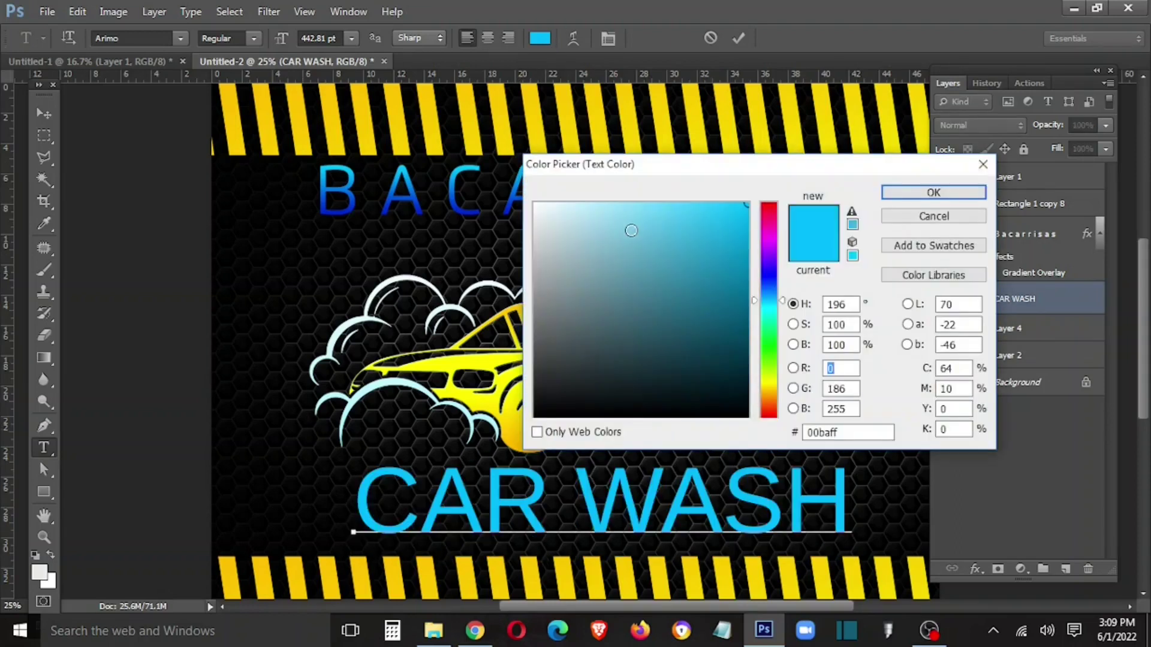
left_click(581, 203)
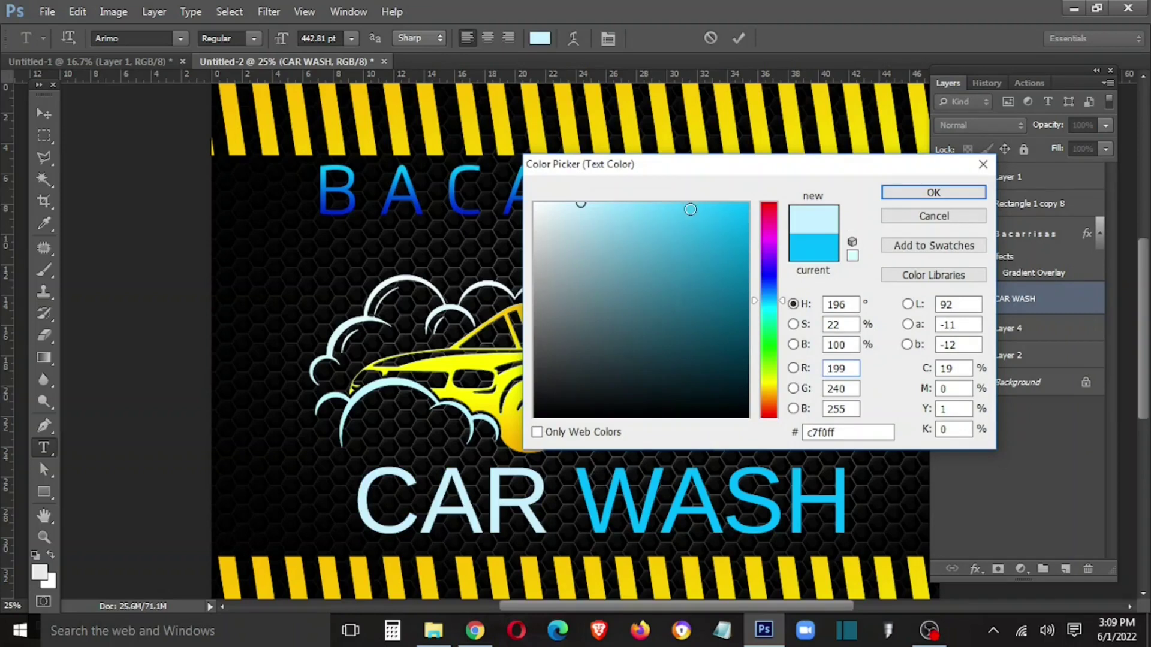
left_click(933, 192)
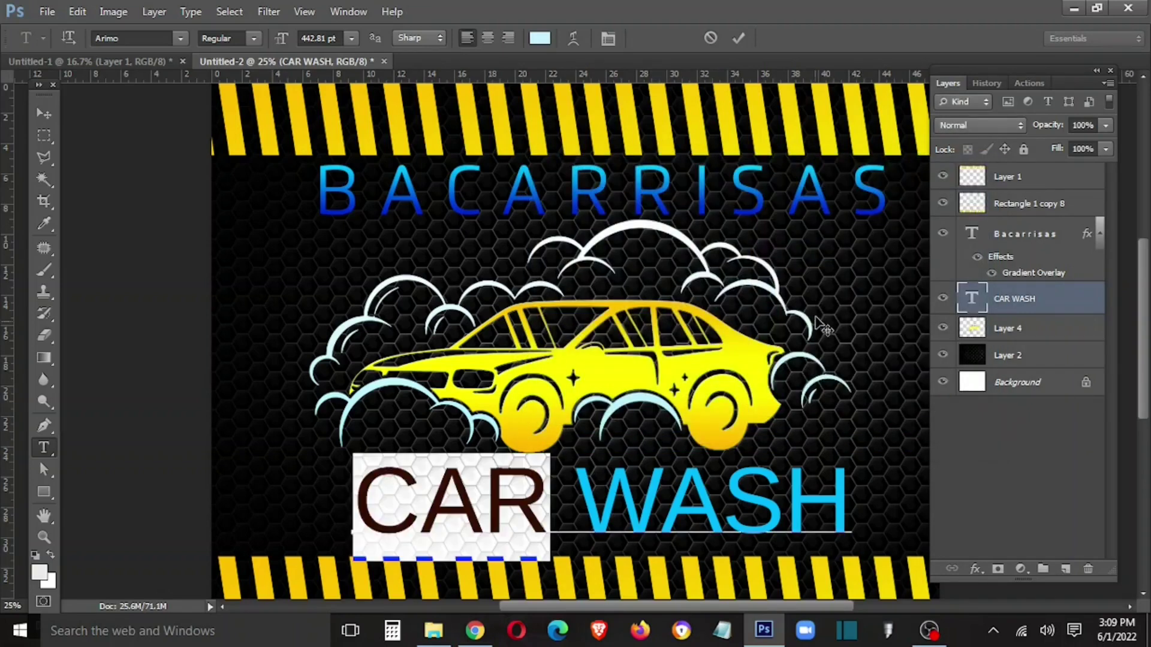
key("ctrl+Return")
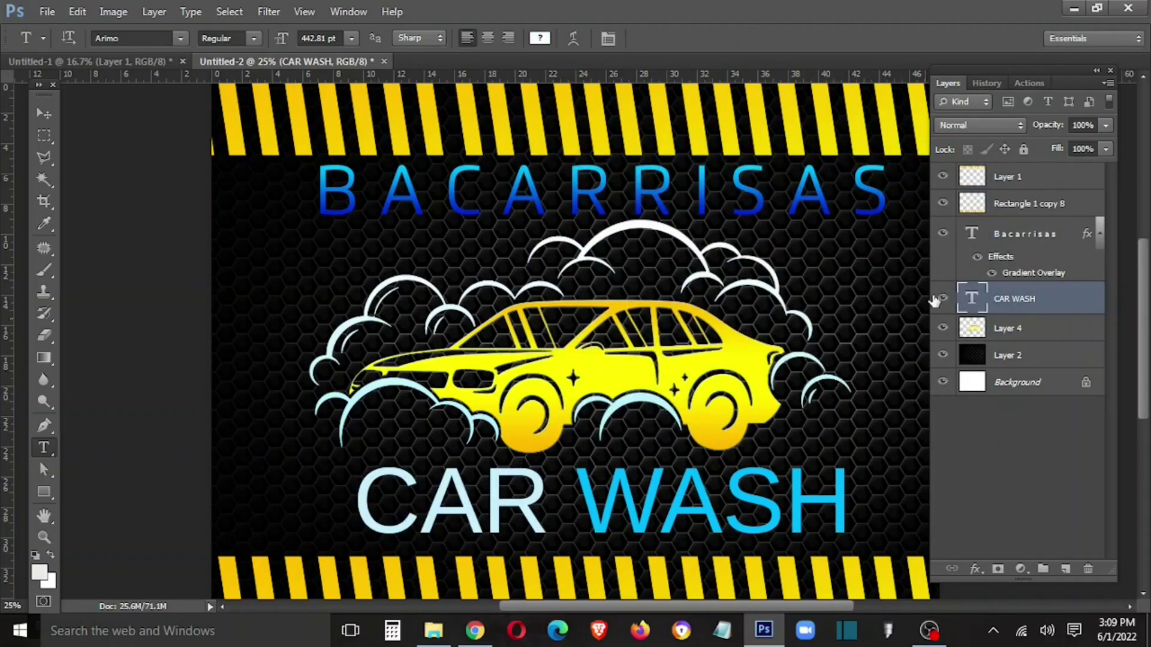
Step: Add a 35 px black Stroke to the Bacarrisas title beside its Gradient Overlay, then reopen its text
left_click(1017, 240)
right_click(1017, 240)
key("Escape")
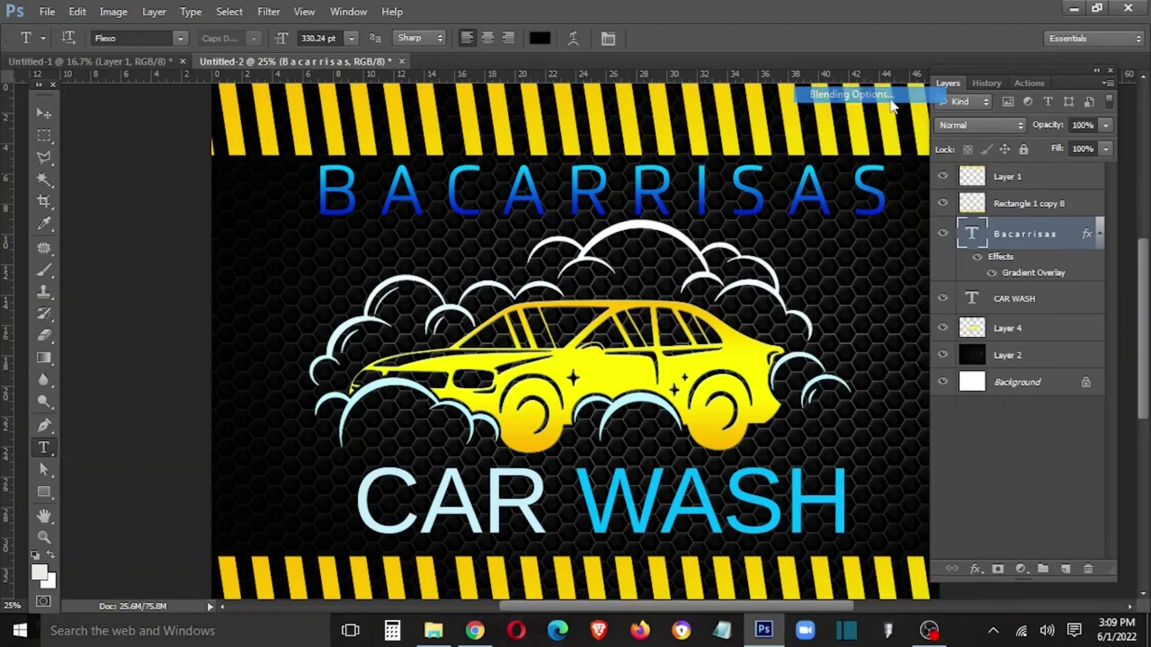
key("h")
left_click(715, 223)
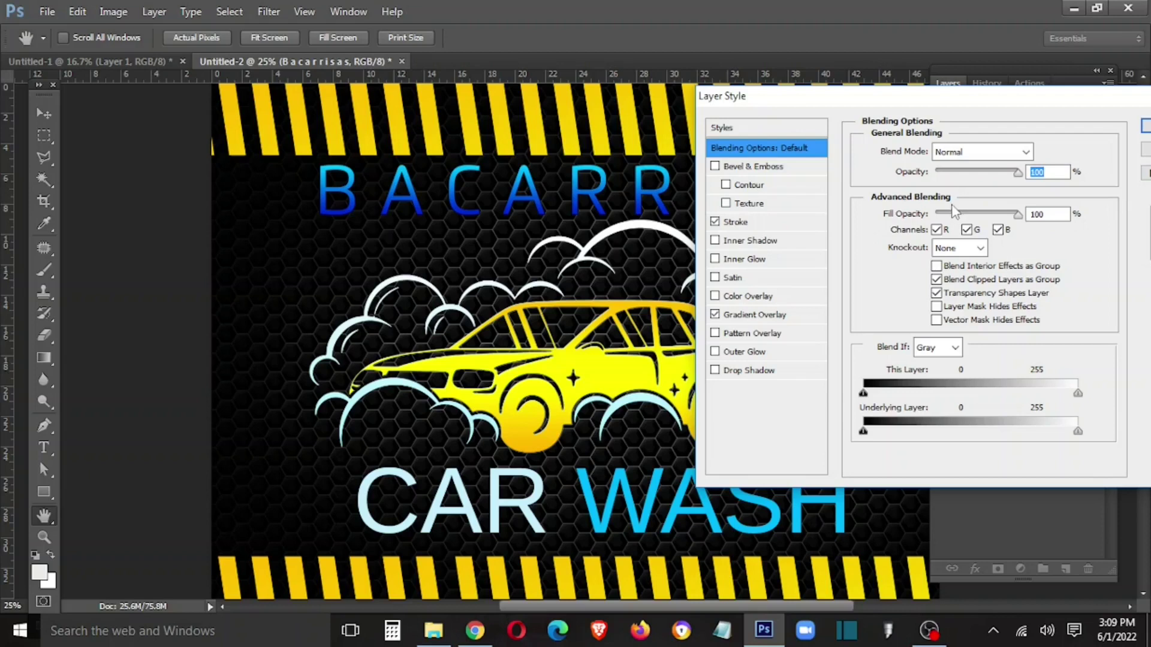
left_click(765, 225)
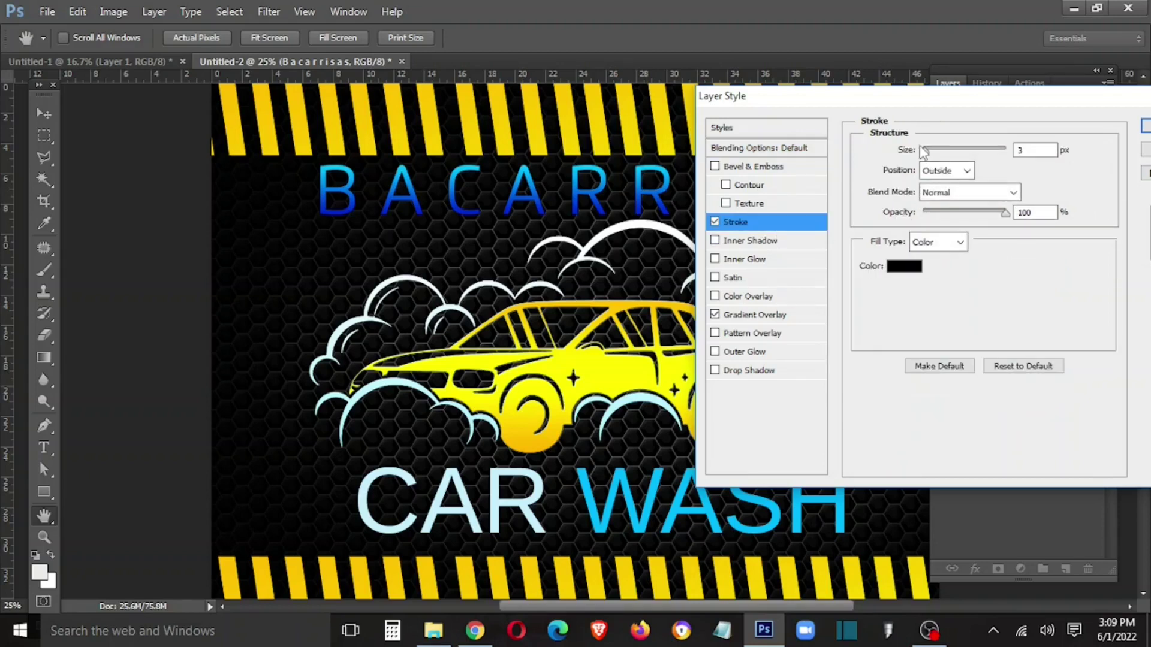
left_click_drag(929, 154, 934, 157)
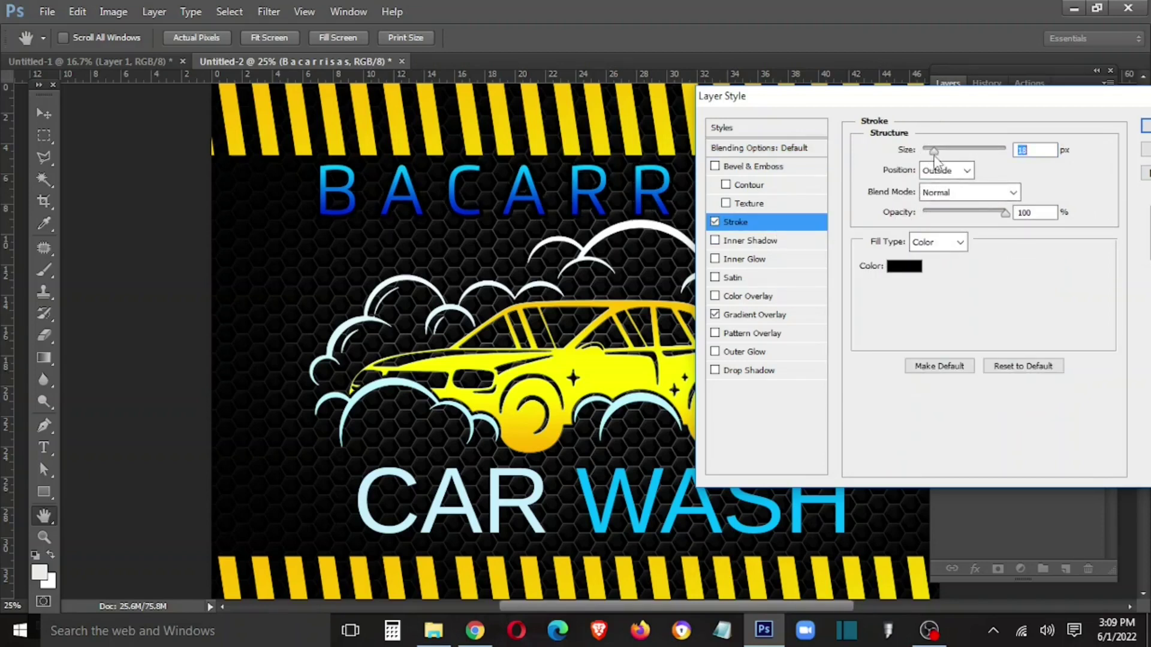
key("Return")
left_click(384, 191)
left_click(454, 201)
Step: Delete the stray T and add spacing between the BACARRISAS letters
type("T")
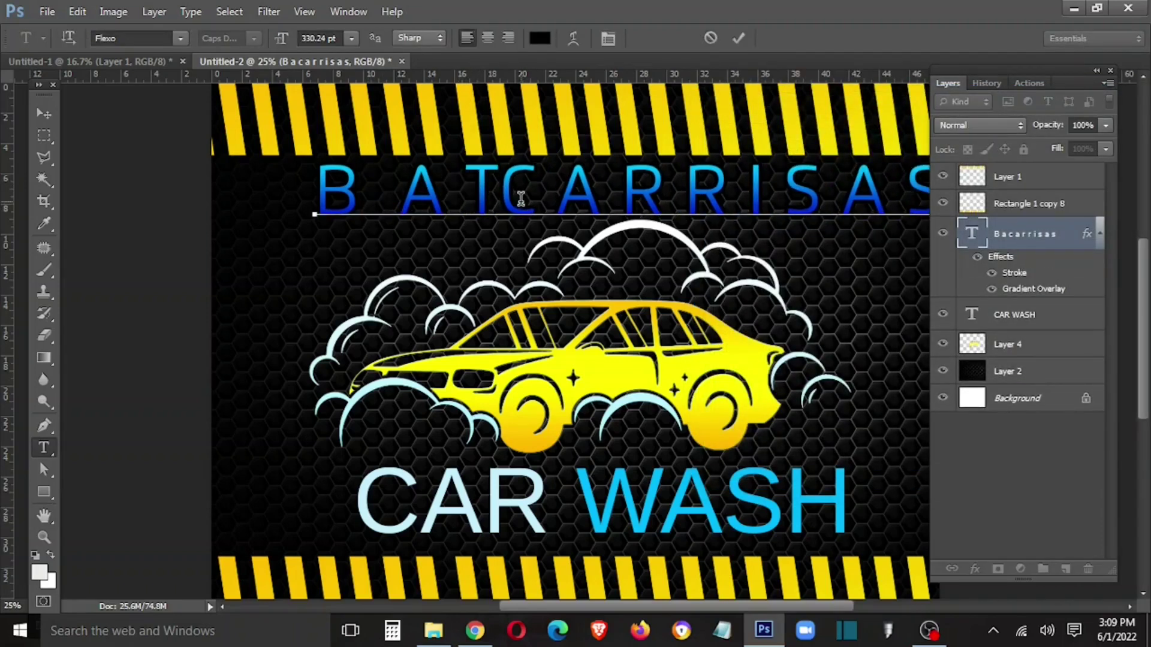
key("shift+Left")
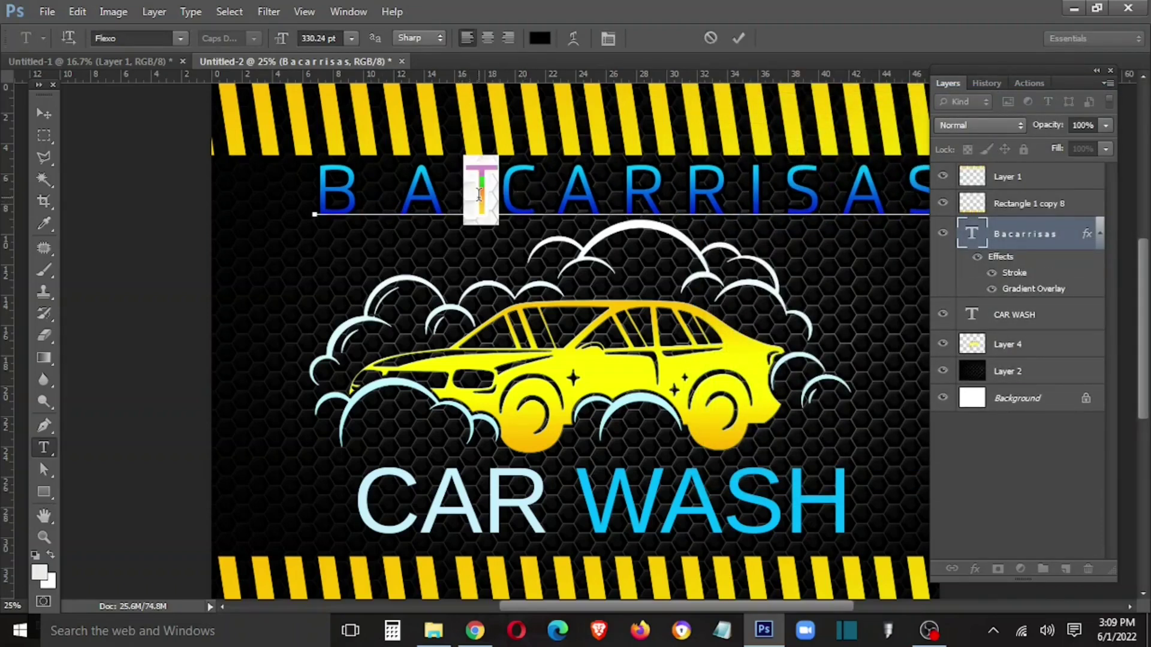
key("BackSpace")
left_click(533, 197)
left_click(623, 198)
left_click(703, 198)
left_click(773, 195)
left_click(835, 195)
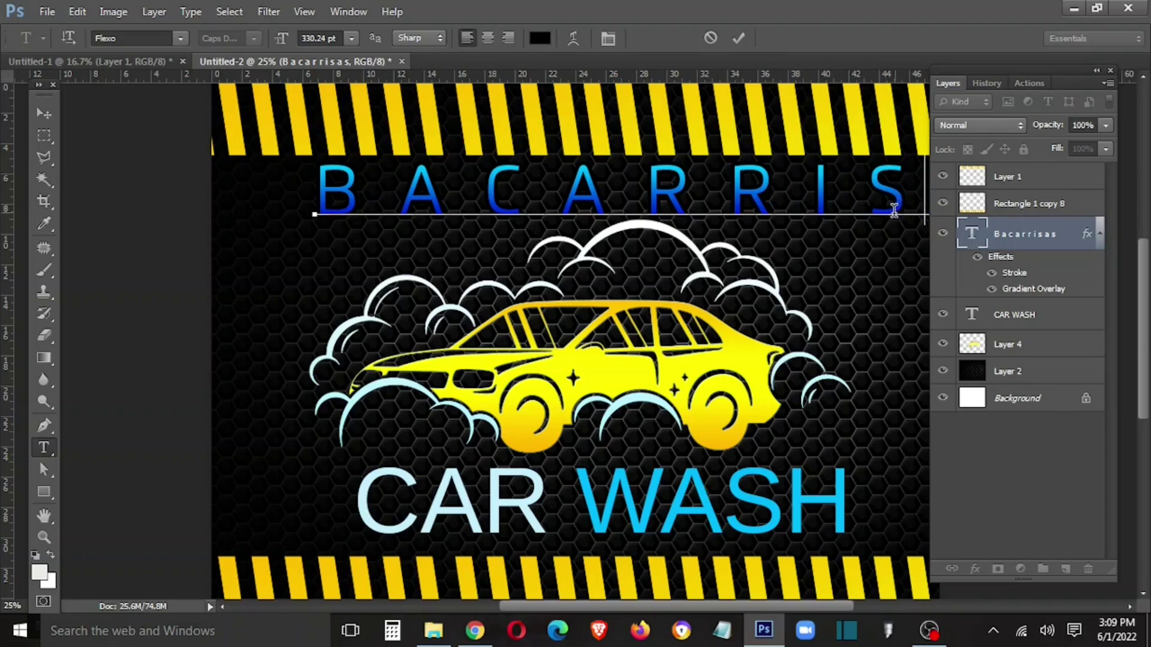
key("ctrl+Return")
Step: Reposition the BACARRISAS title across the banner and space out its final S
key("Tab")
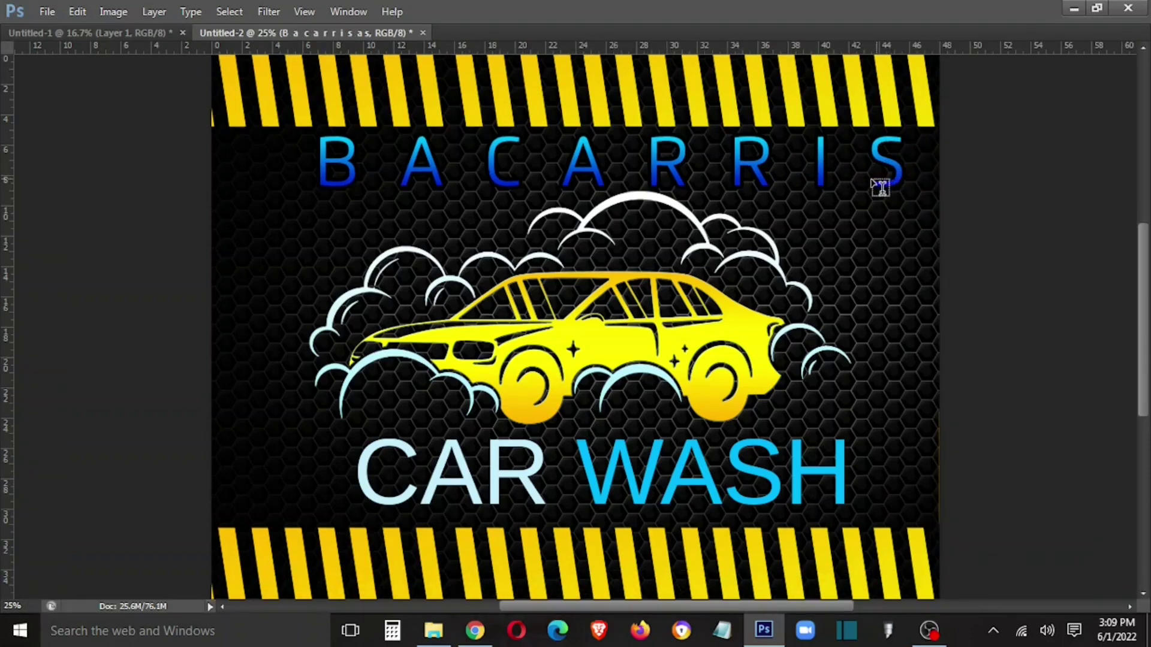
key("v")
left_click_drag(738, 166, 598, 172)
left_click(839, 170)
key("ctrl+Return")
left_click_drag(814, 201, 848, 205)
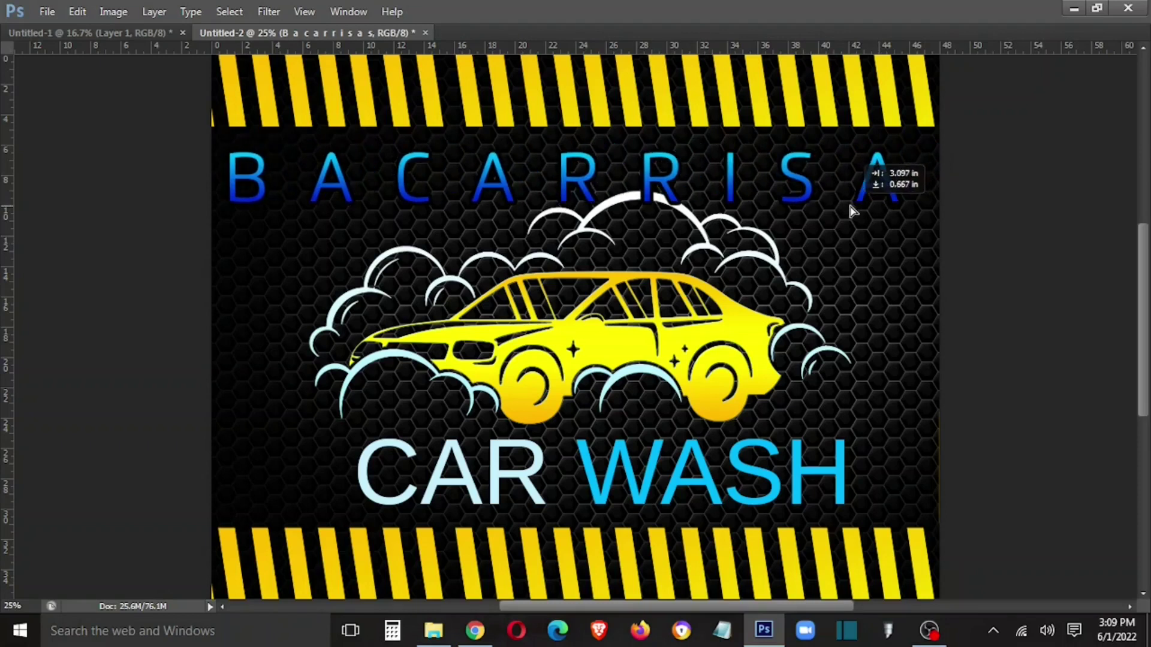
Step: Free Transform the title narrower to fit the banner and stretch its letters taller
key("ctrl+t")
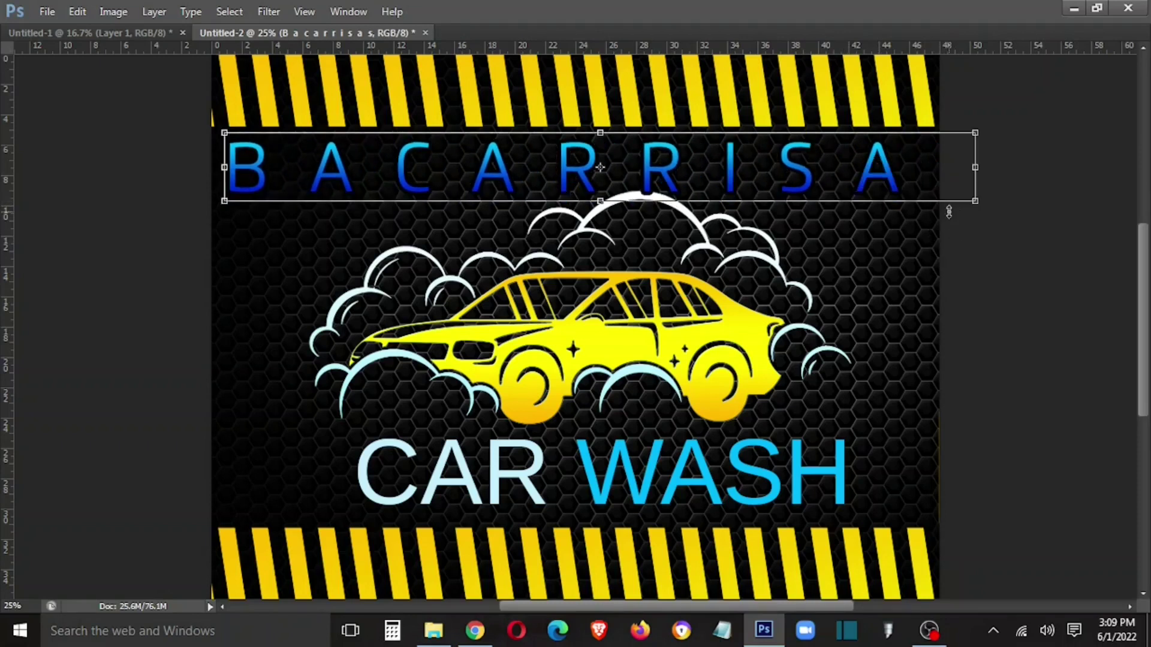
left_click_drag(976, 202, 932, 197)
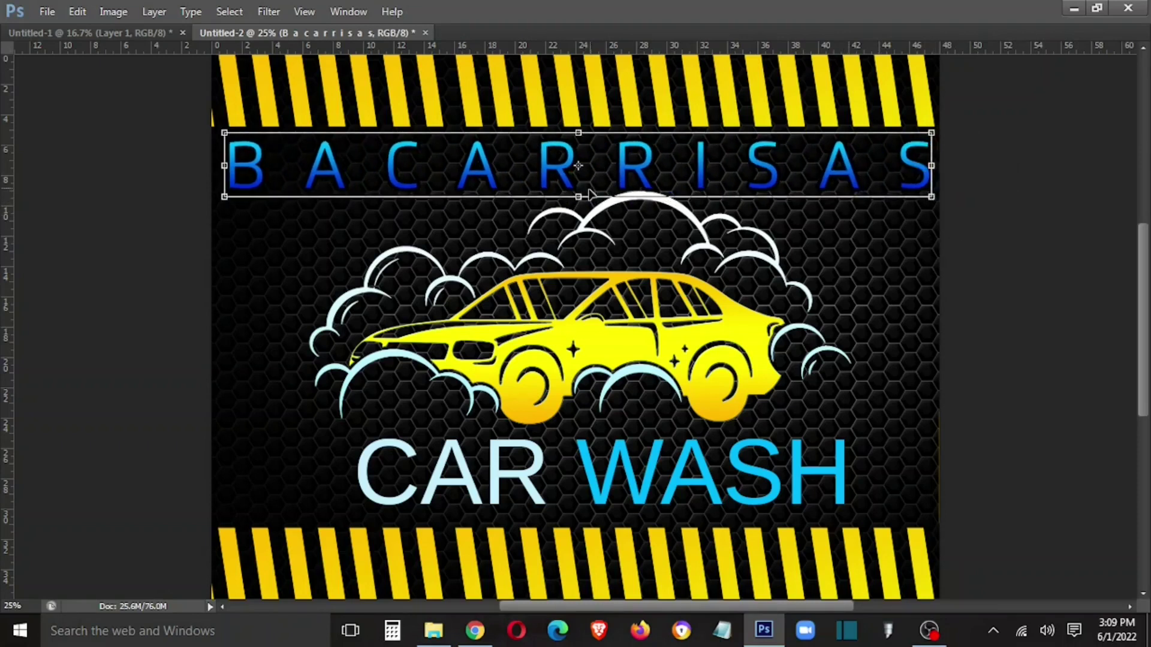
left_click_drag(576, 199, 582, 214)
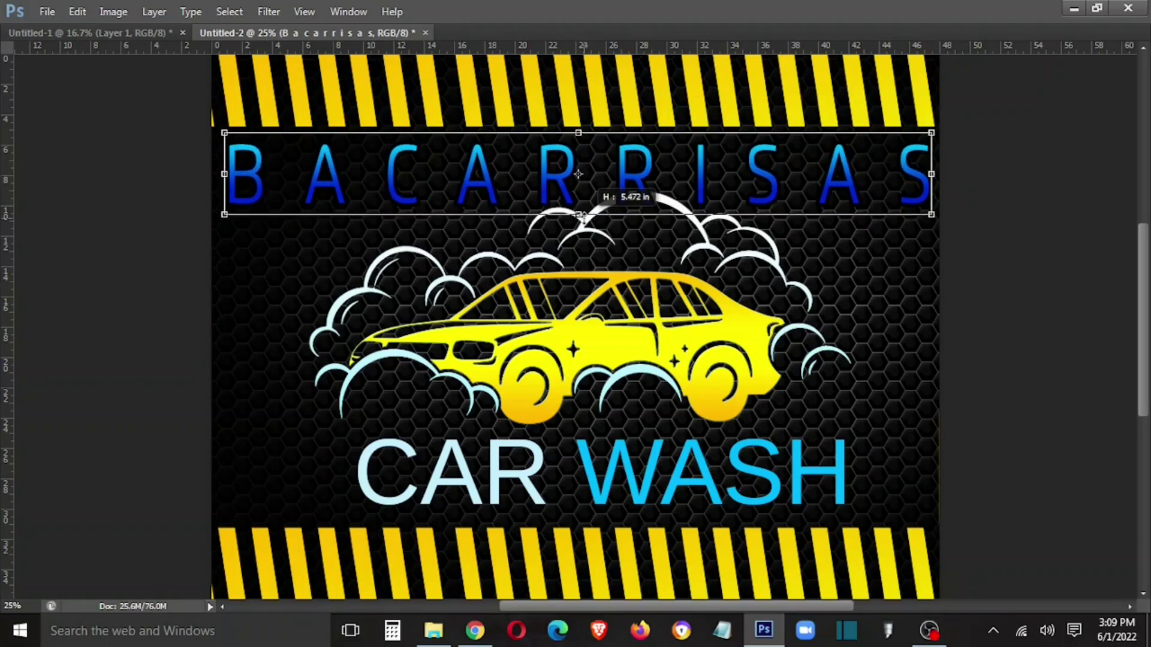
key("Return")
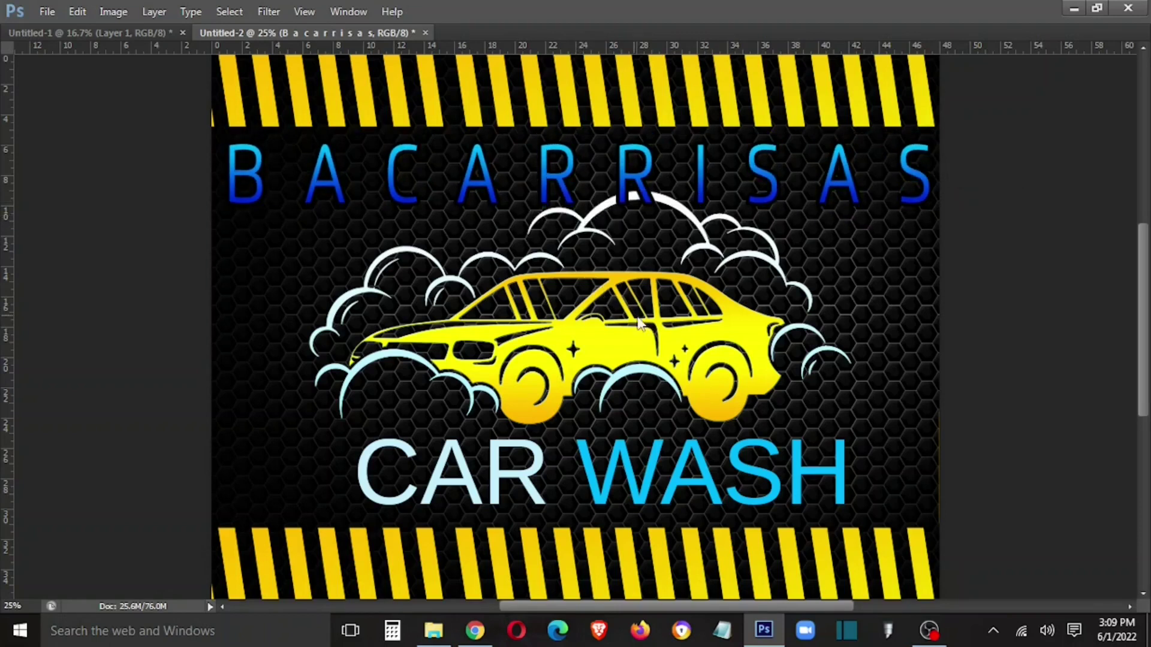
Step: Shrink the yellow car logo about its centre and shift it slightly right and down
left_click(641, 324)
key("ctrl+t")
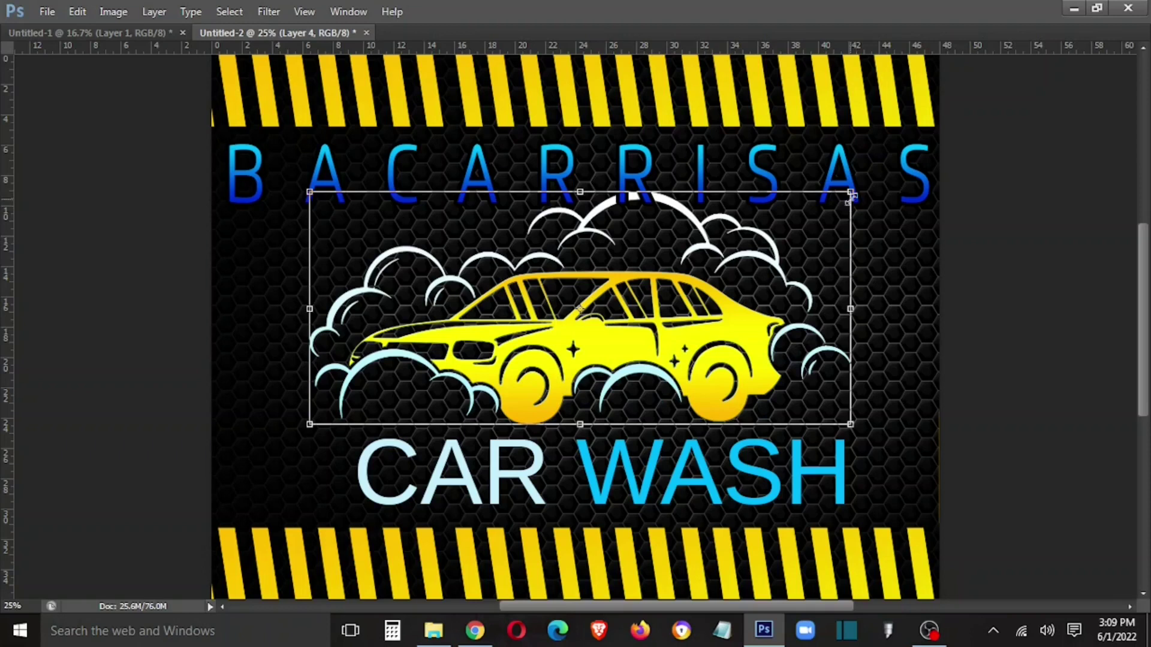
left_click_drag(851, 195, 835, 198)
left_click_drag(734, 305, 740, 321)
key("Return")
Step: Give the CAR WASH text a 27 px black Stroke layer style
key("Tab")
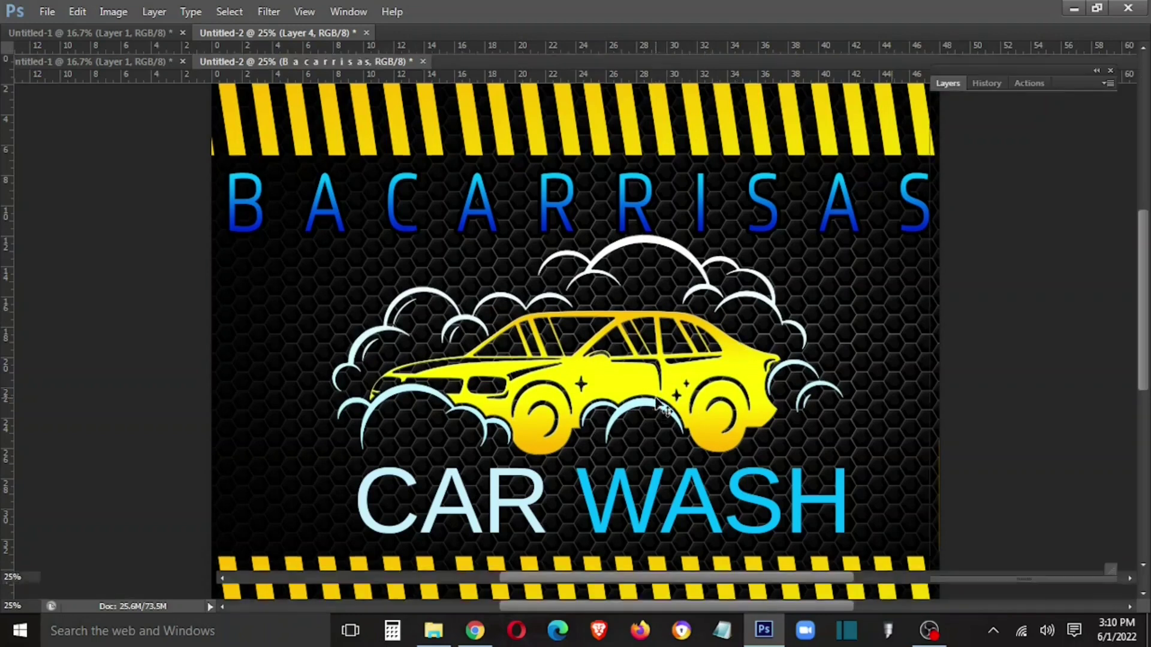
right_click(639, 508)
left_click(677, 519)
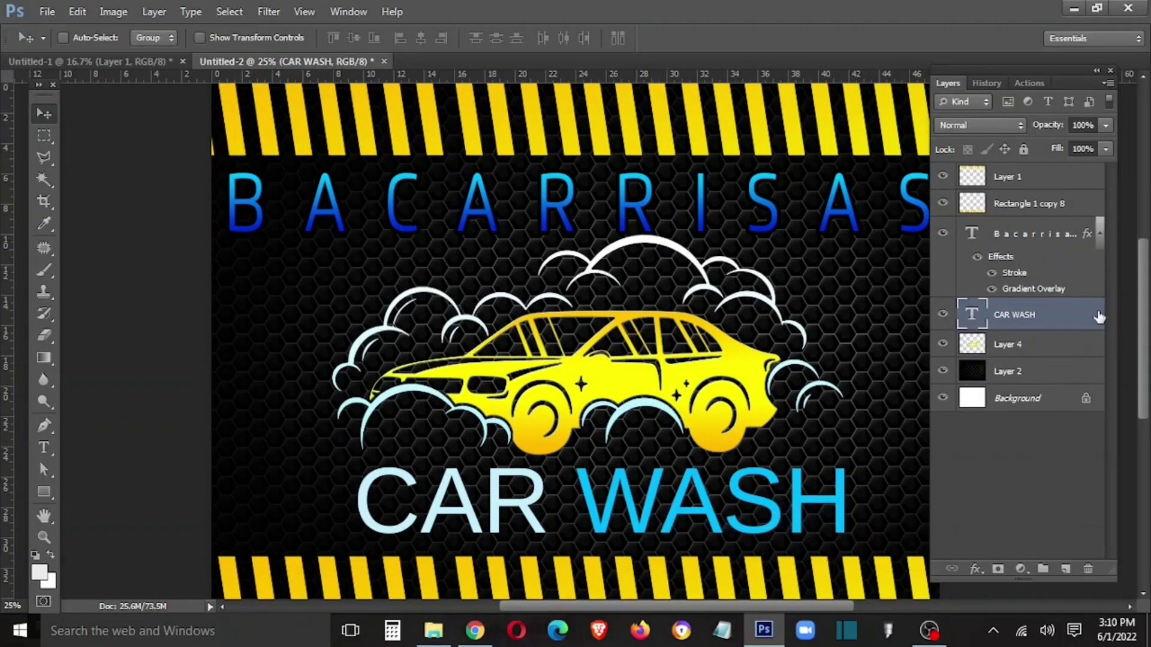
right_click(1096, 313)
left_click(846, 186)
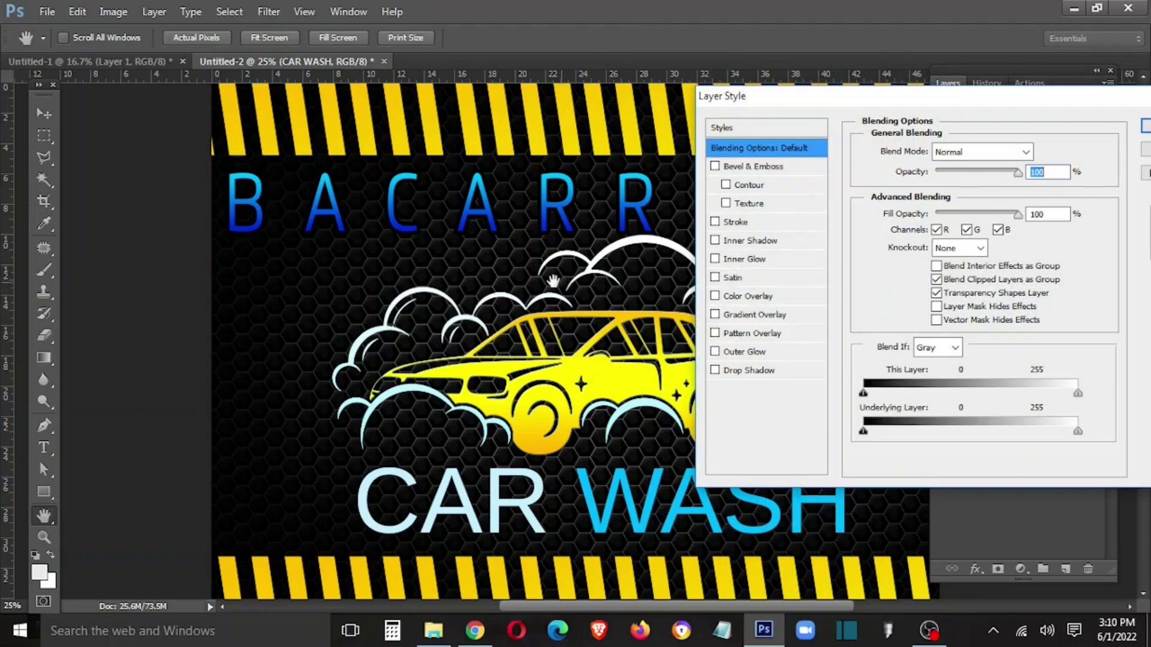
left_click(735, 223)
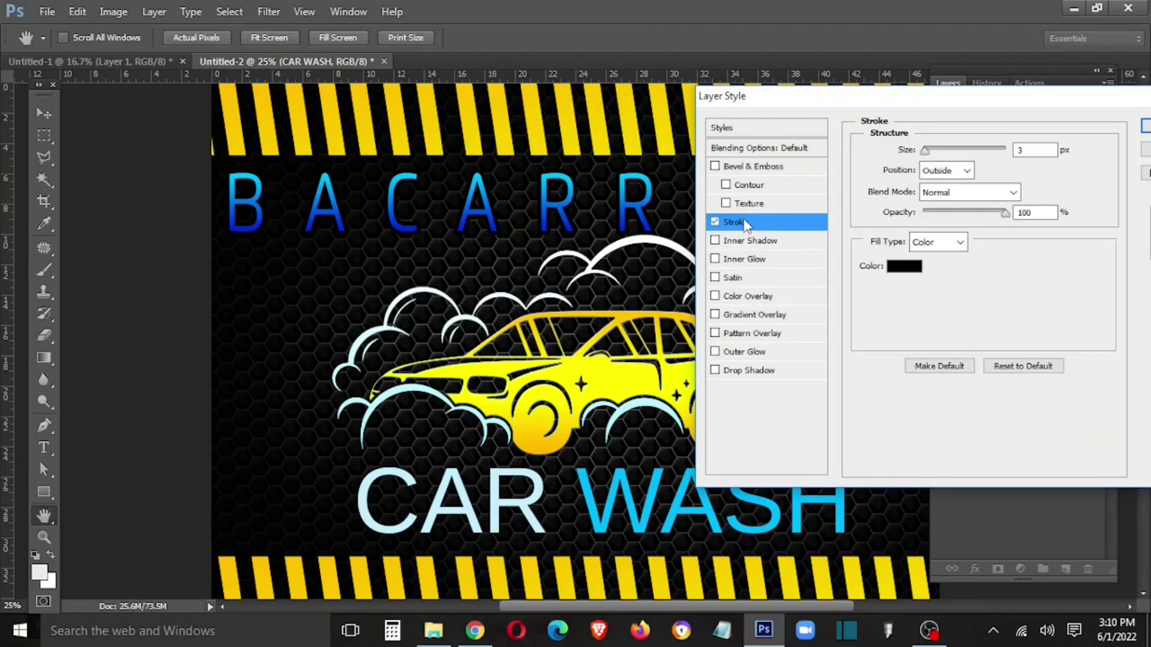
left_click(901, 268)
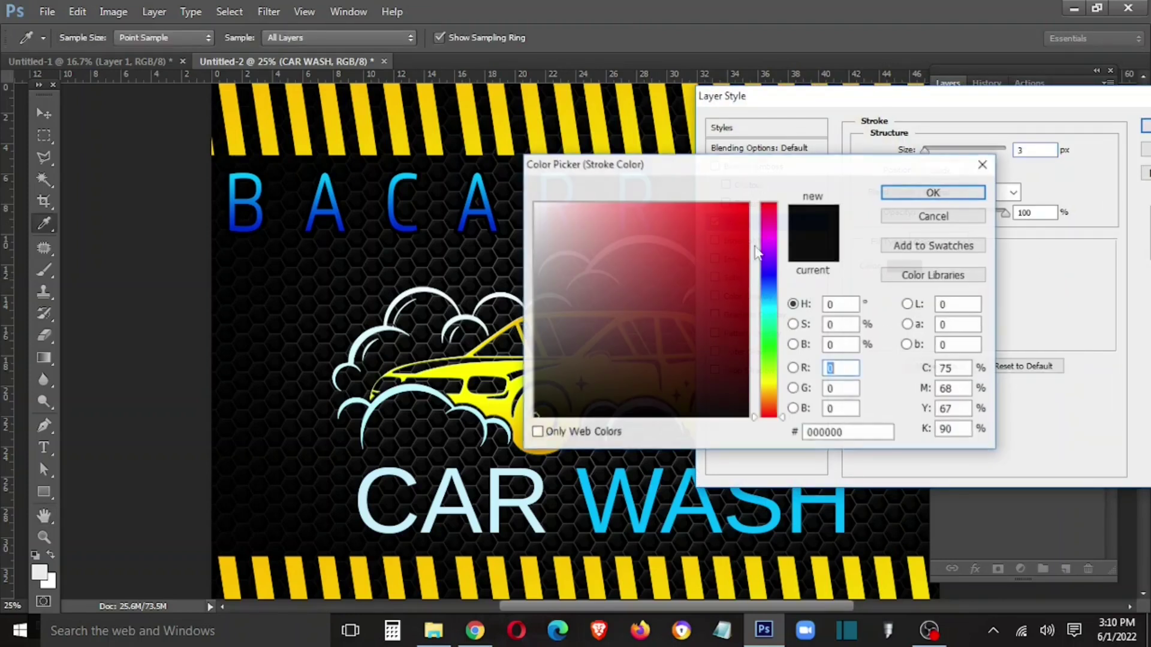
left_click(935, 190)
left_click_drag(931, 154, 939, 158)
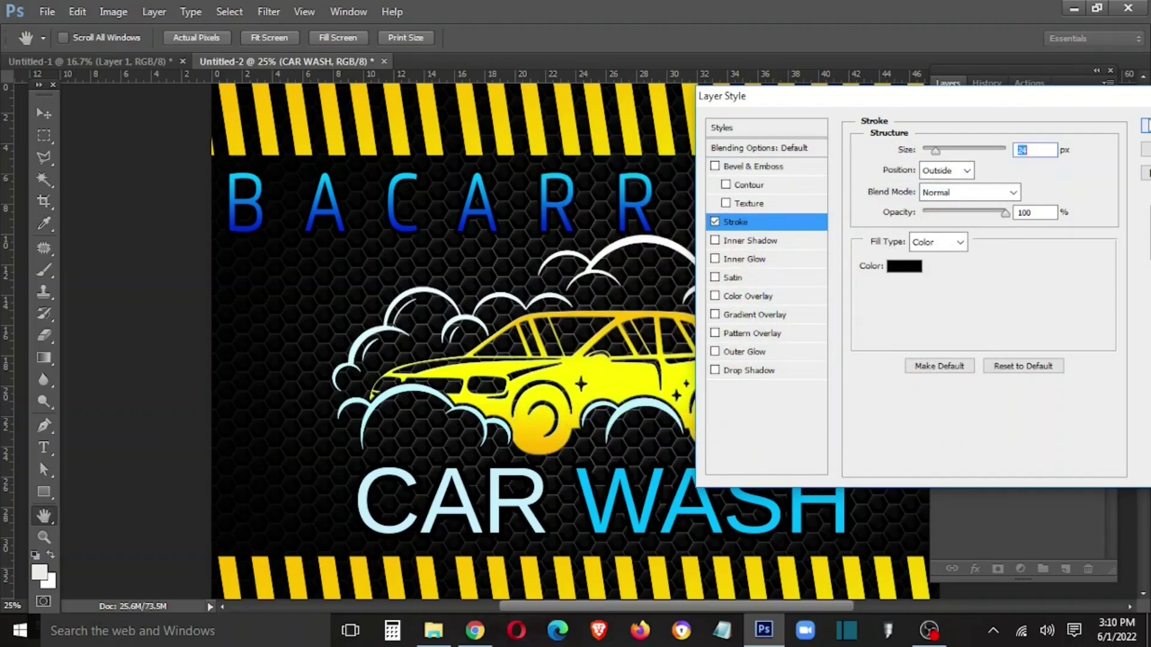
key("Return")
key("Tab")
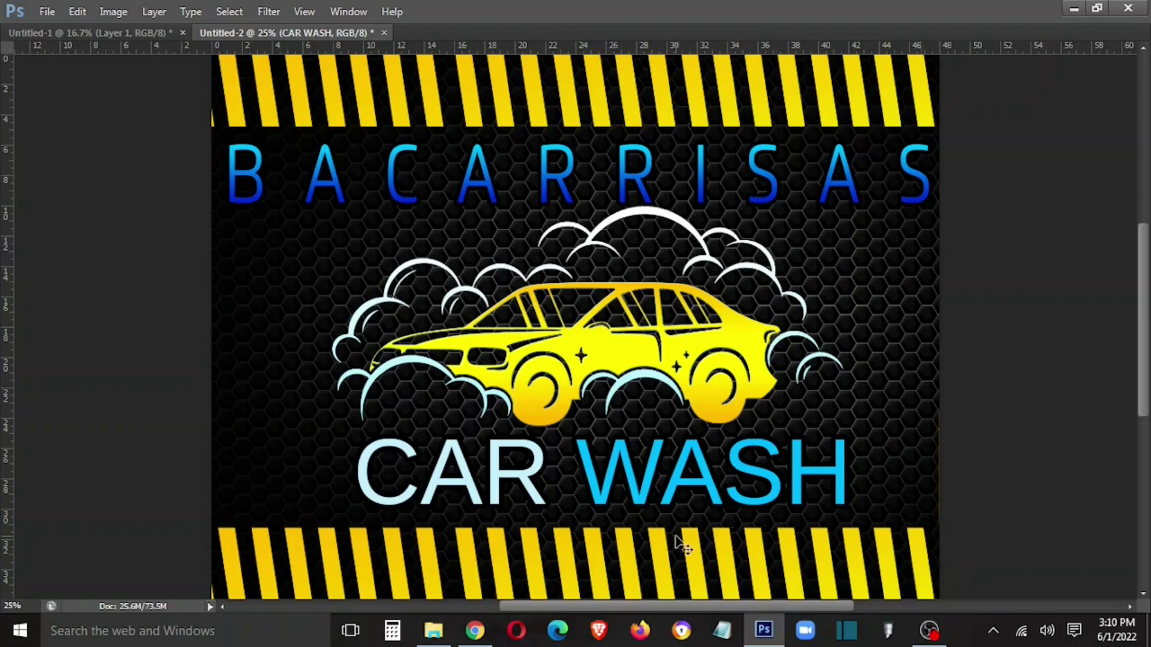
Step: Insert spaces between the CAR WASH letters and move the line left to centre it
left_click(433, 473)
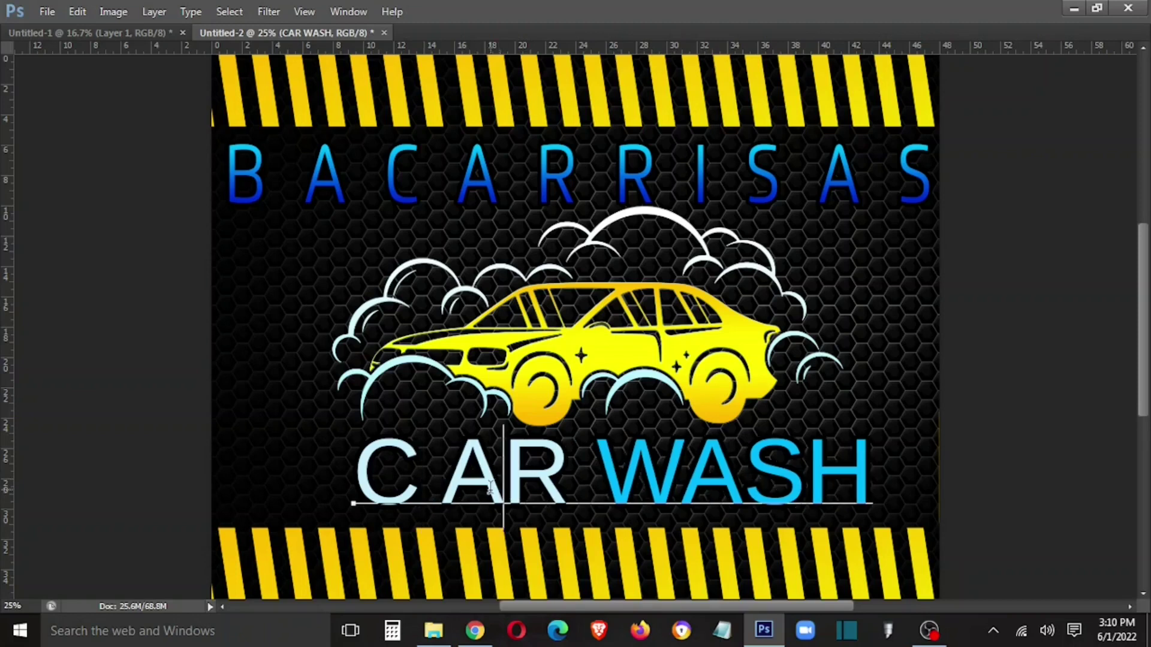
key("Right")
key("Right")
key("Right")
key("Right")
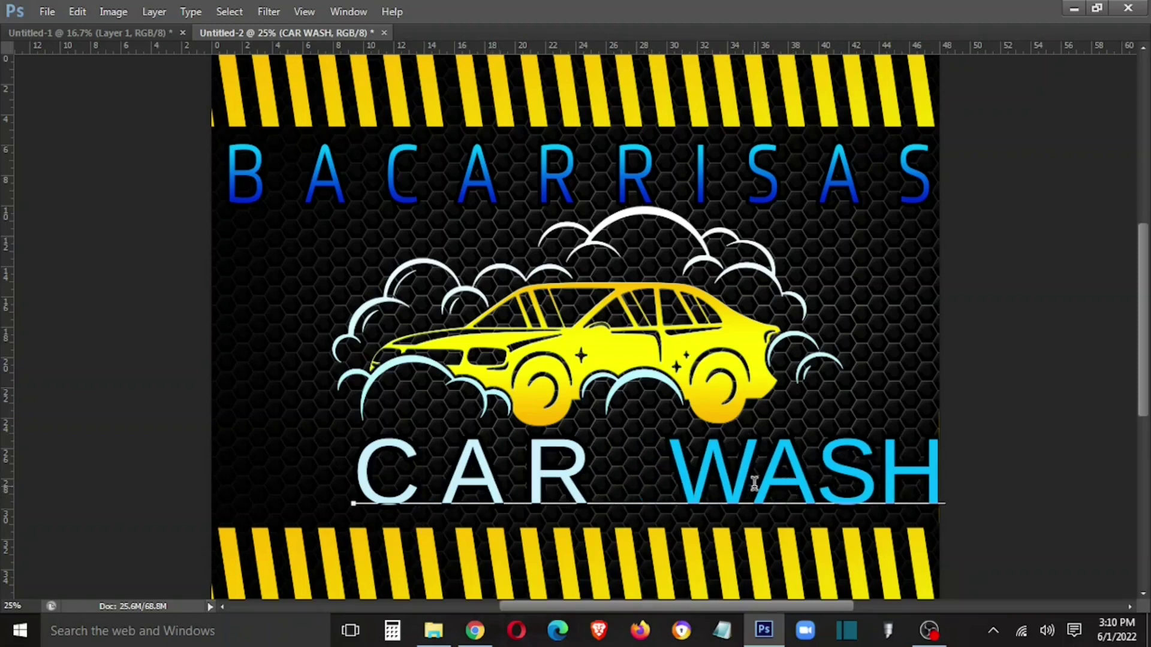
key("Right")
key("Right")
key("ctrl+Return")
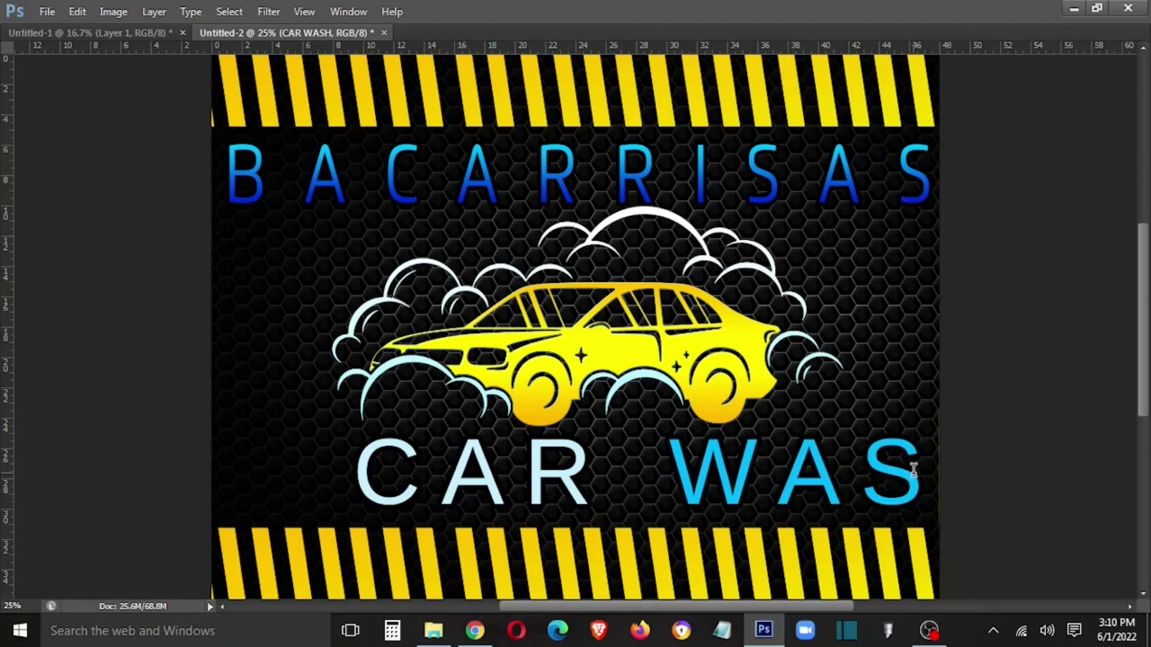
mouse_move(920, 482)
left_mouse_down()
mouse_move(715, 479)
mouse_move(796, 482)
left_mouse_up()
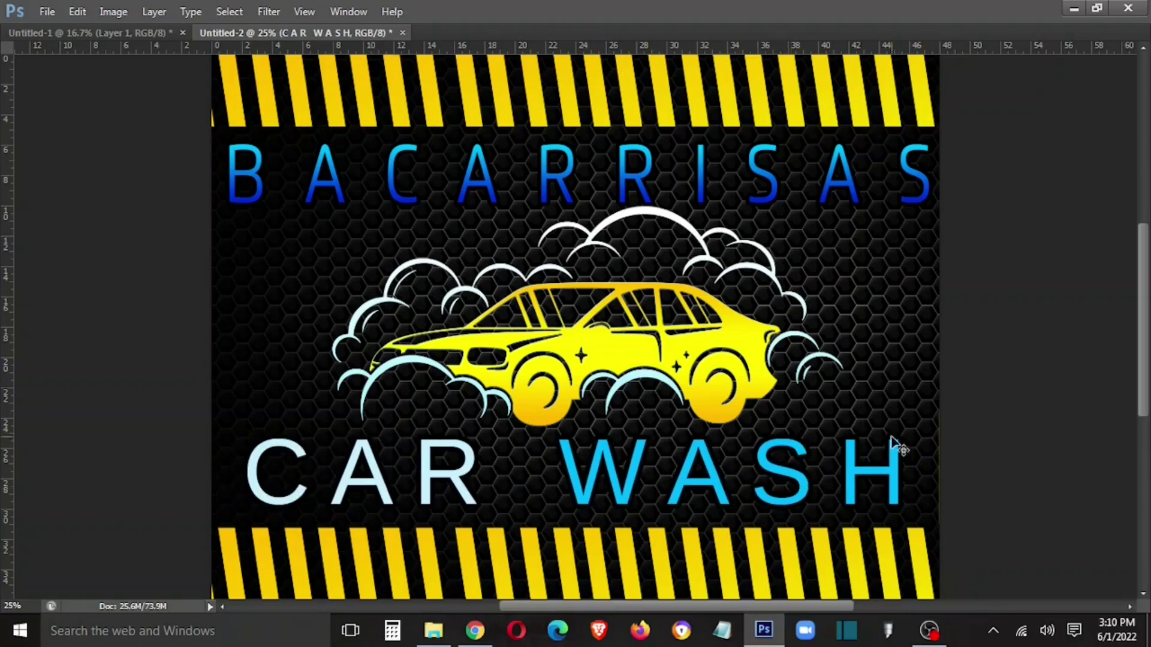
scroll(892, 431, "down", 2)
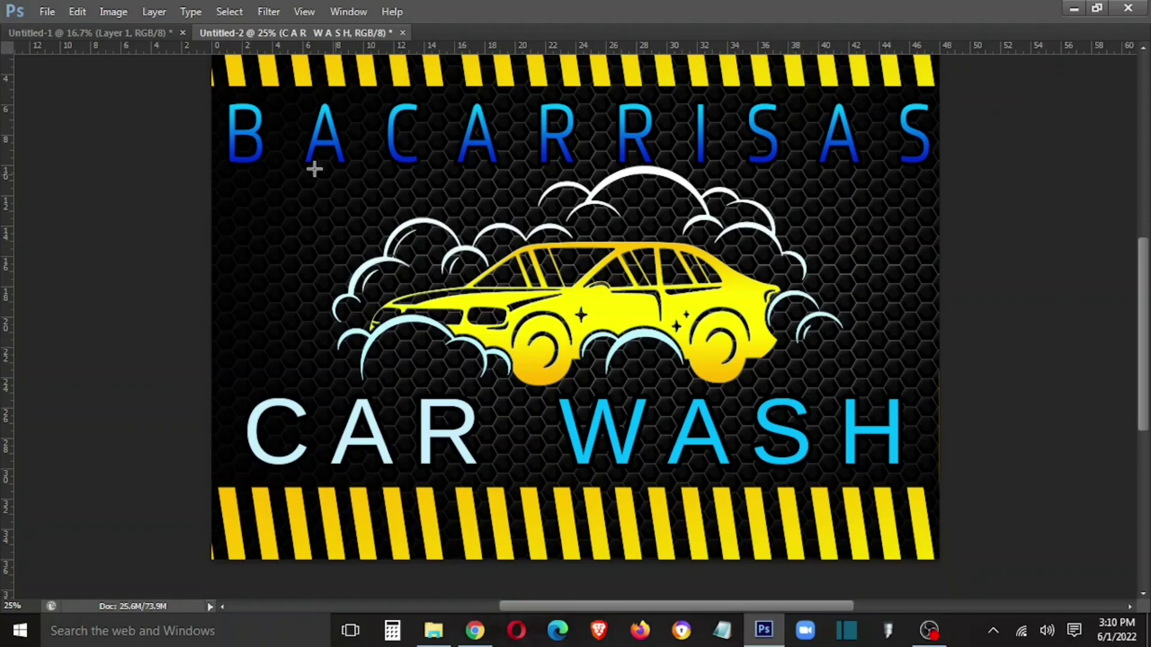
Step: Marquee the banner's middle, feather it 80 px, and invert the selection to the stripe bands
left_click_drag(200, 104, 1025, 471)
right_click(694, 292)
left_click(736, 350)
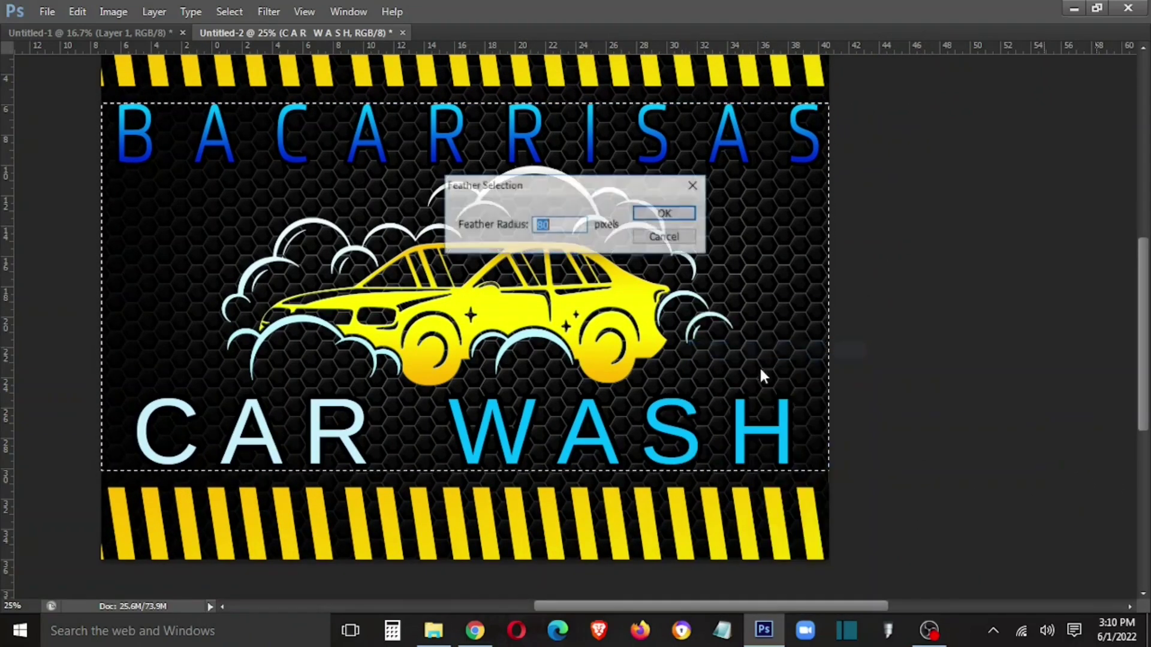
left_click(665, 216)
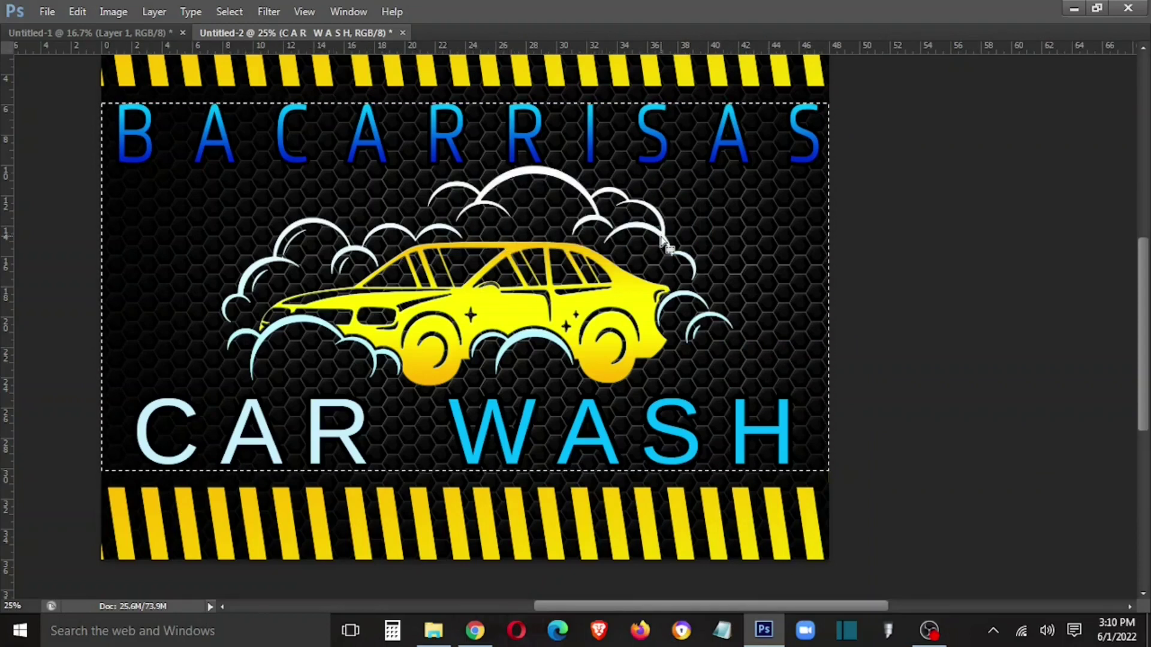
key("ctrl+shift+i")
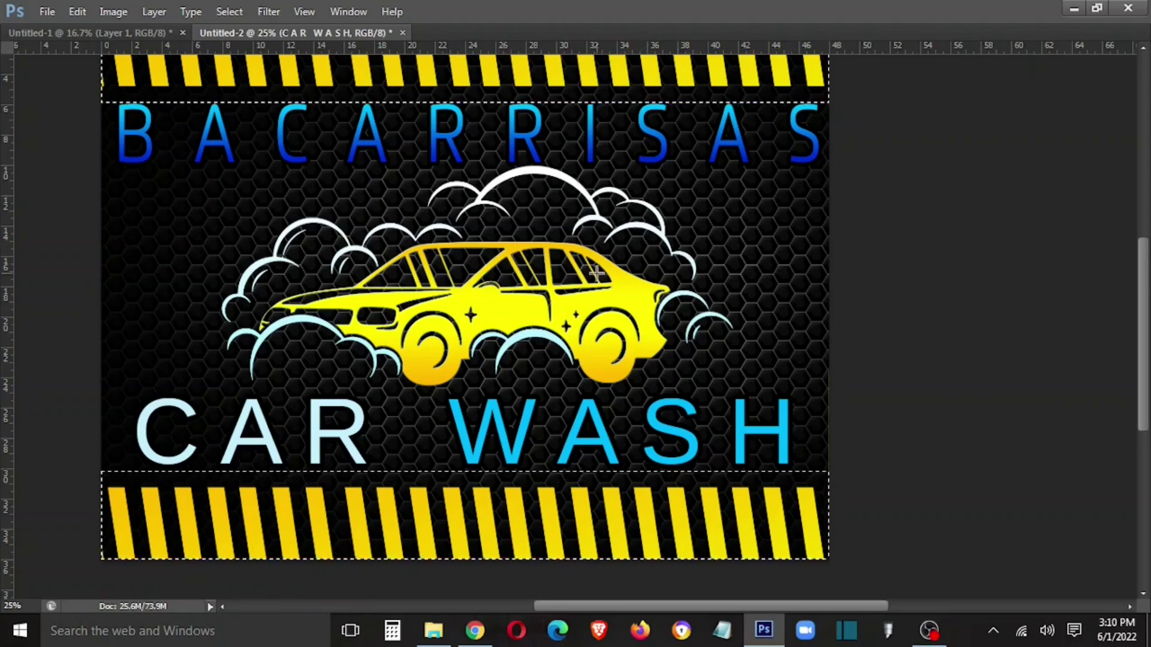
key("Tab")
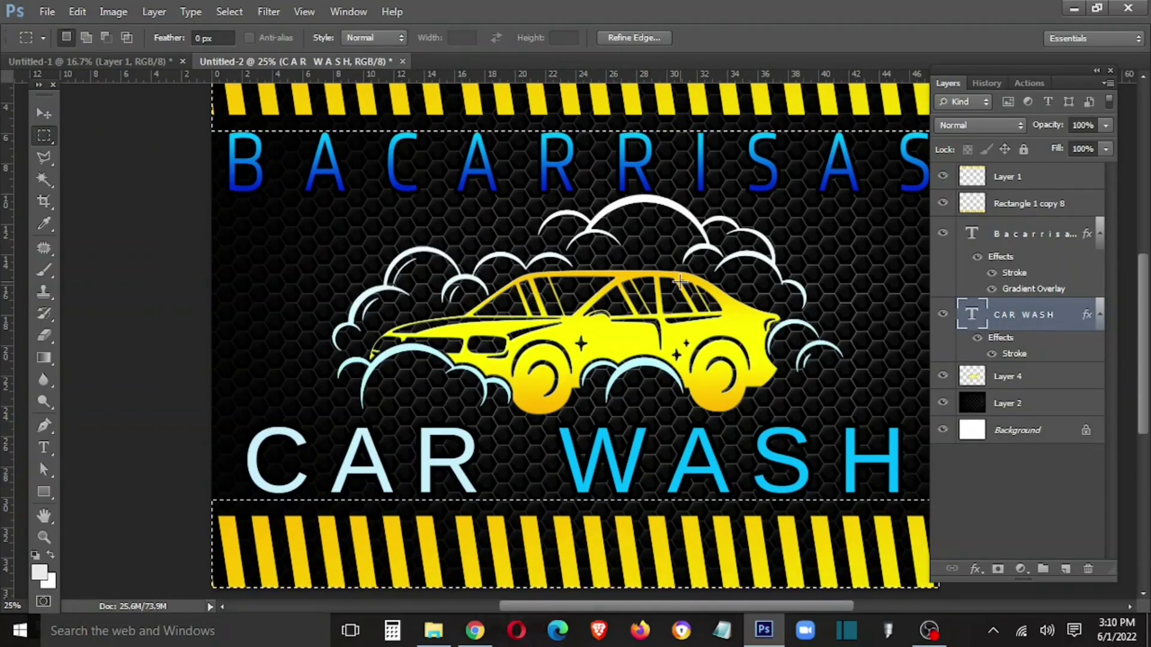
Step: Darken the selected area of Layer 2, the hexagon background, with a lowered Curves adjustment
left_click(1035, 428)
left_click(1031, 403)
key("Tab")
key("ctrl+m")
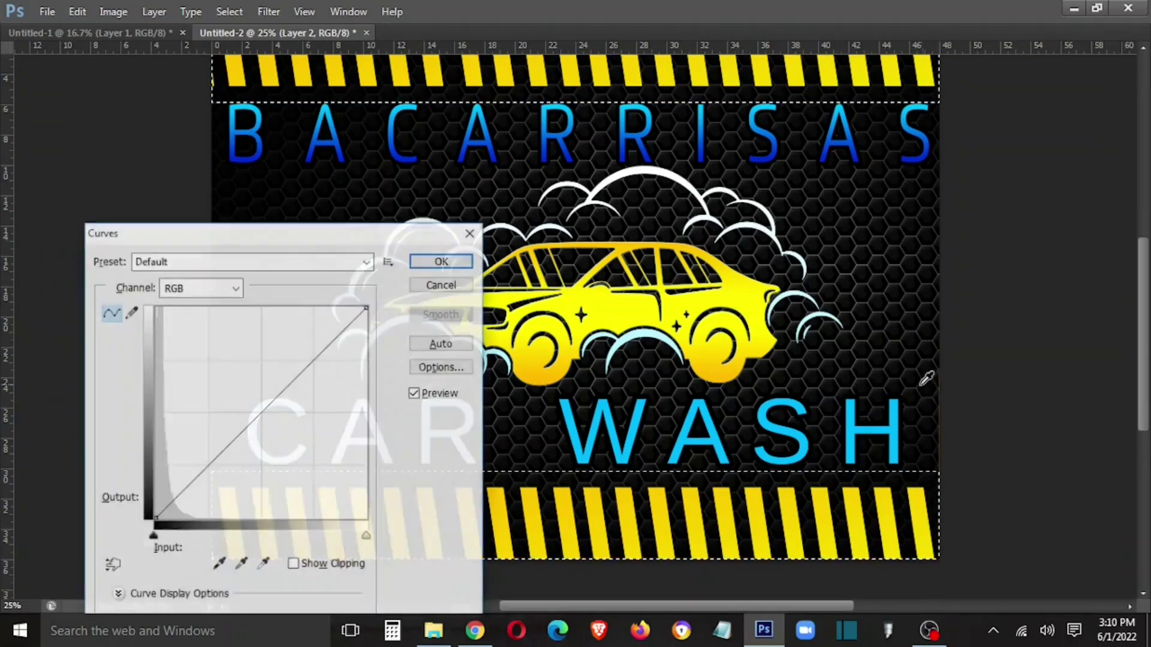
left_click_drag(270, 403, 304, 454)
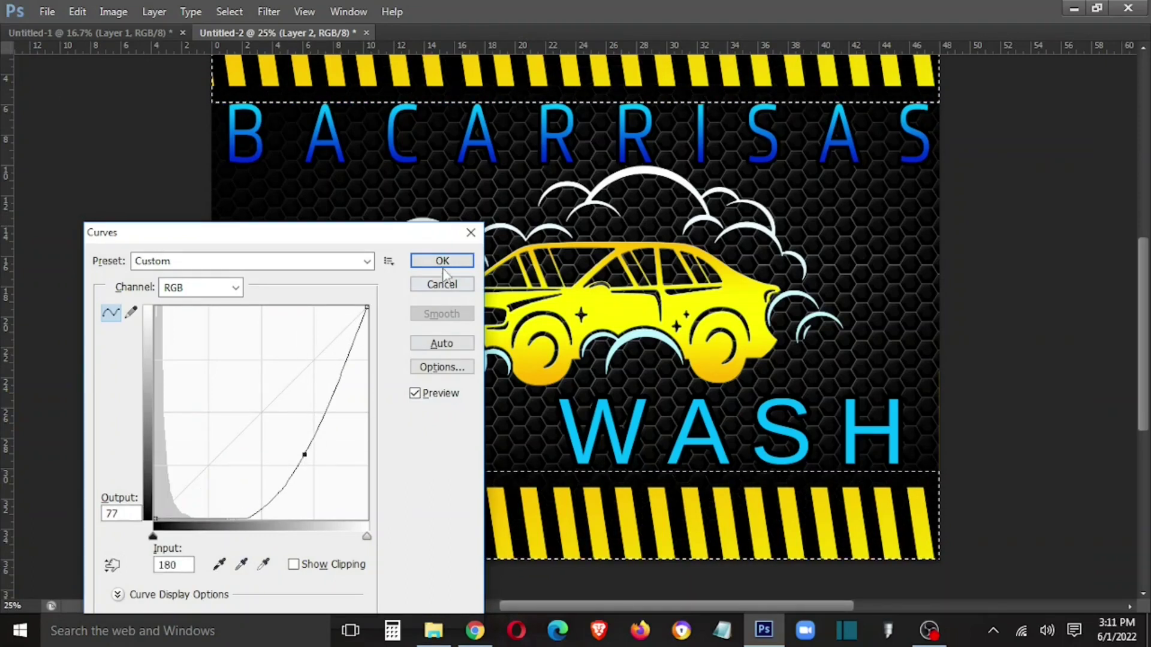
left_click(442, 264)
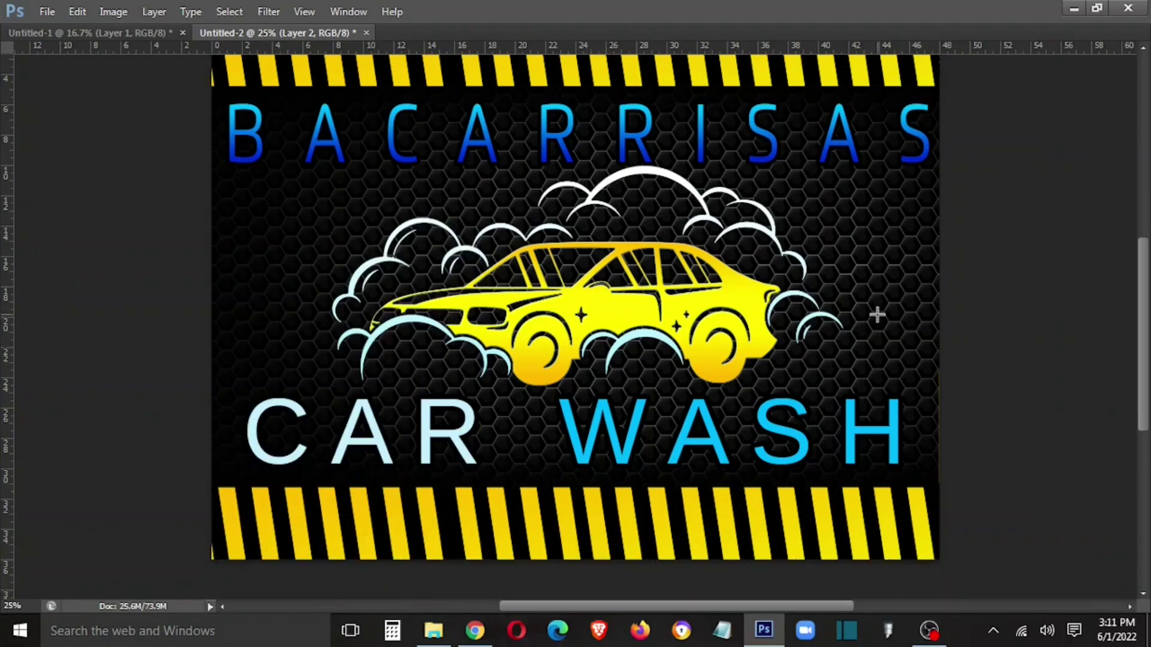
Step: Nudge the car logo on Layer 4 slightly down
right_click(689, 317)
left_click(697, 322)
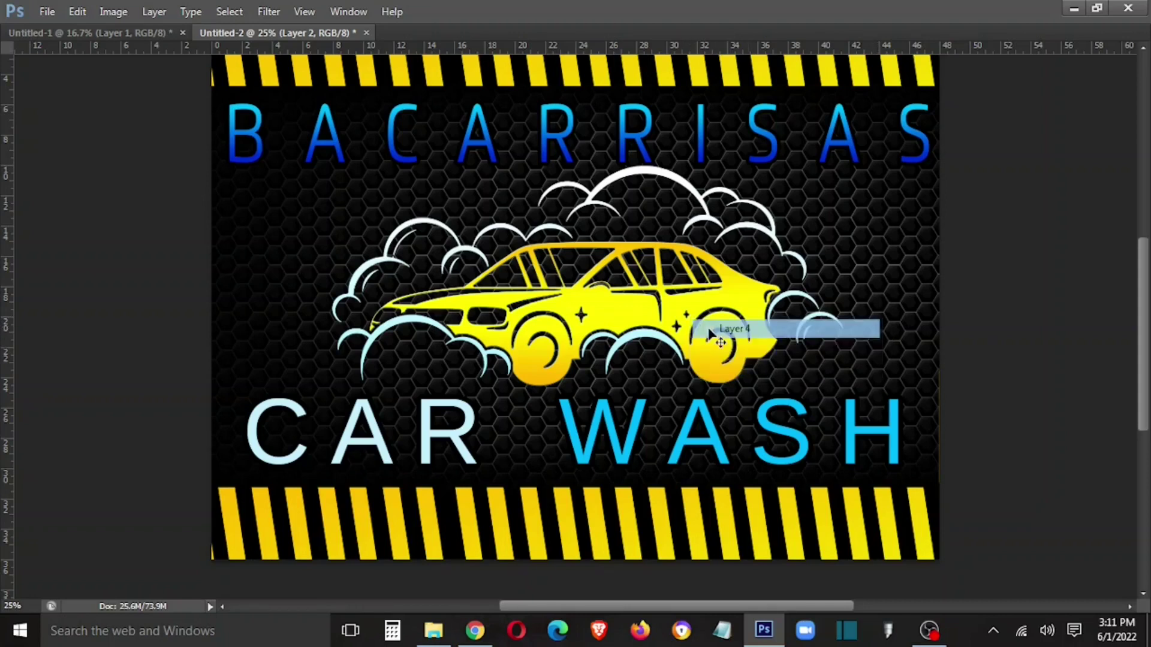
left_click_drag(698, 324, 700, 328)
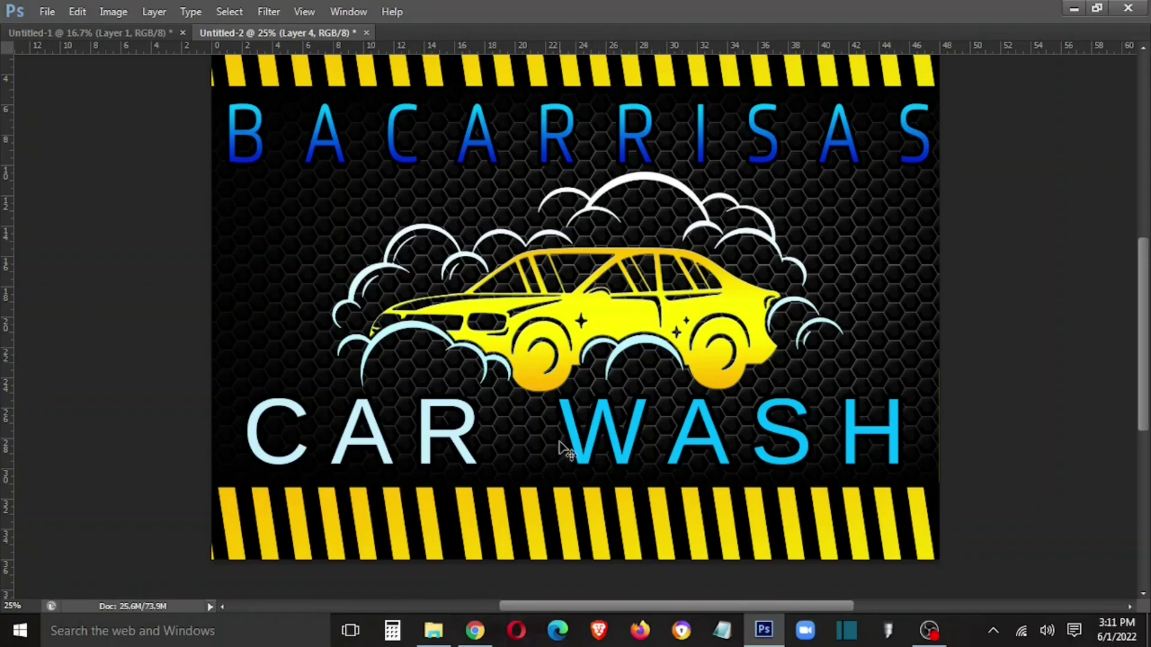
Step: Close the Untitled-1 document without saving
left_click(98, 33)
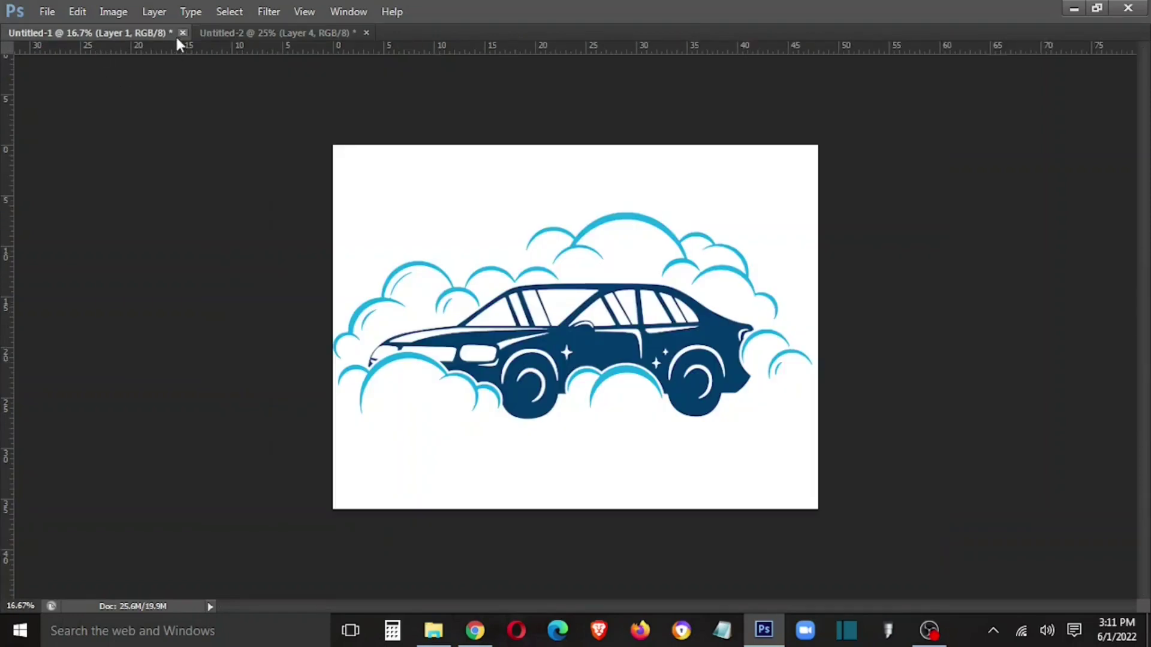
left_click(182, 32)
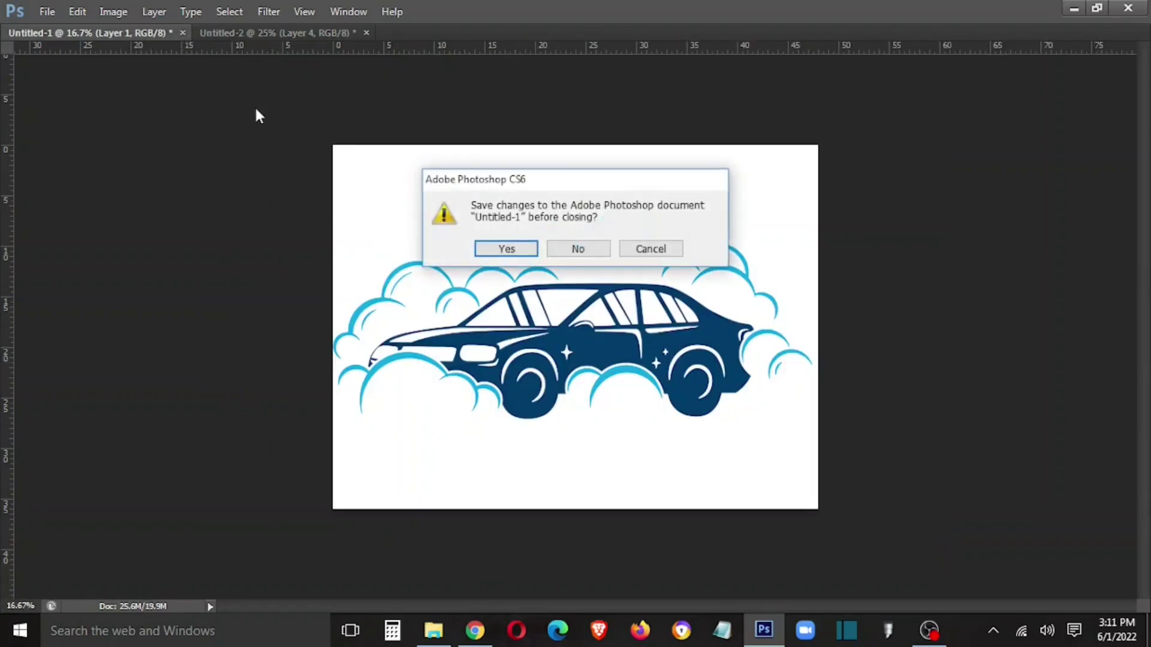
left_click(581, 246)
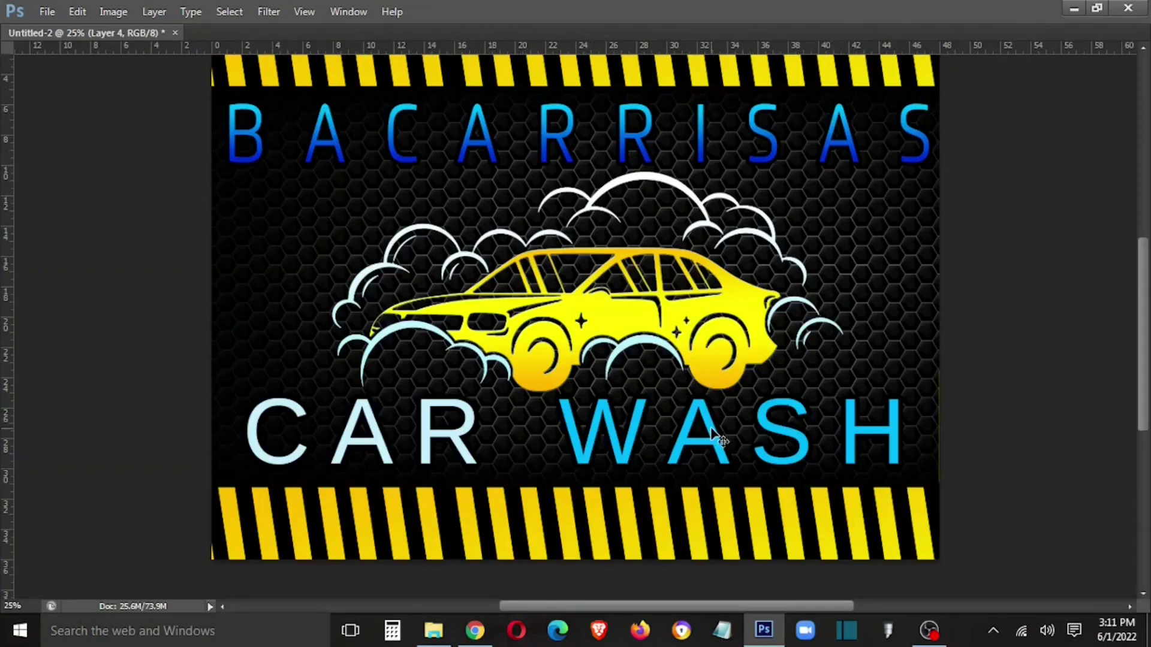
Step: Search Google Images for 'race flag png'
left_click(475, 631)
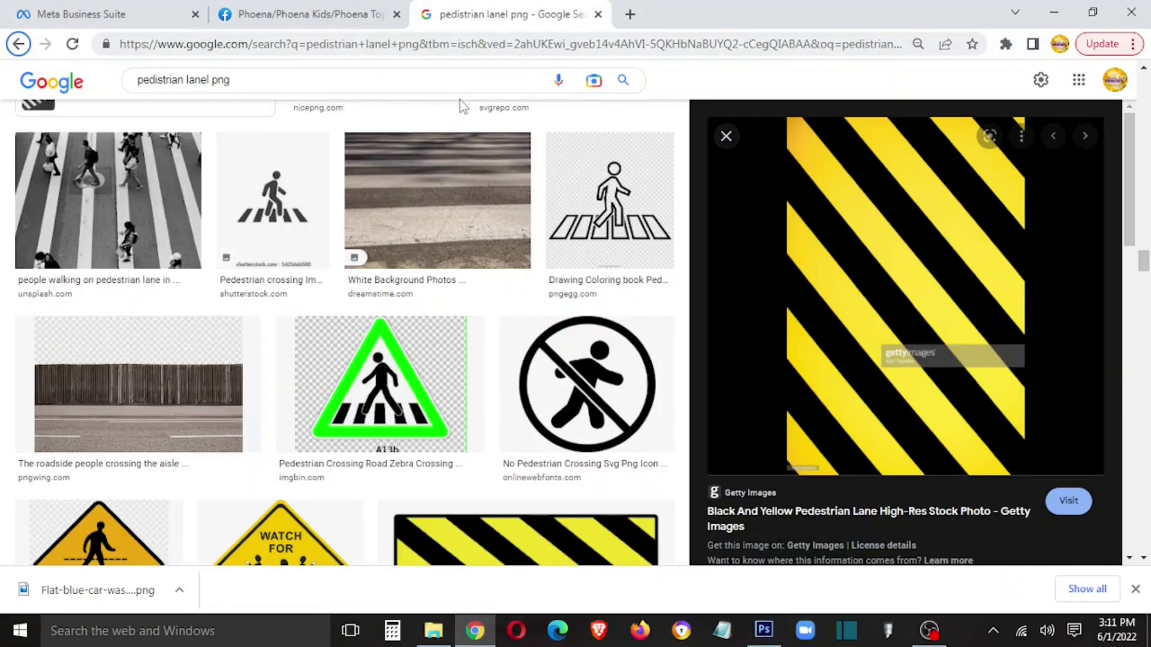
left_click(360, 82)
key("ctrl+a")
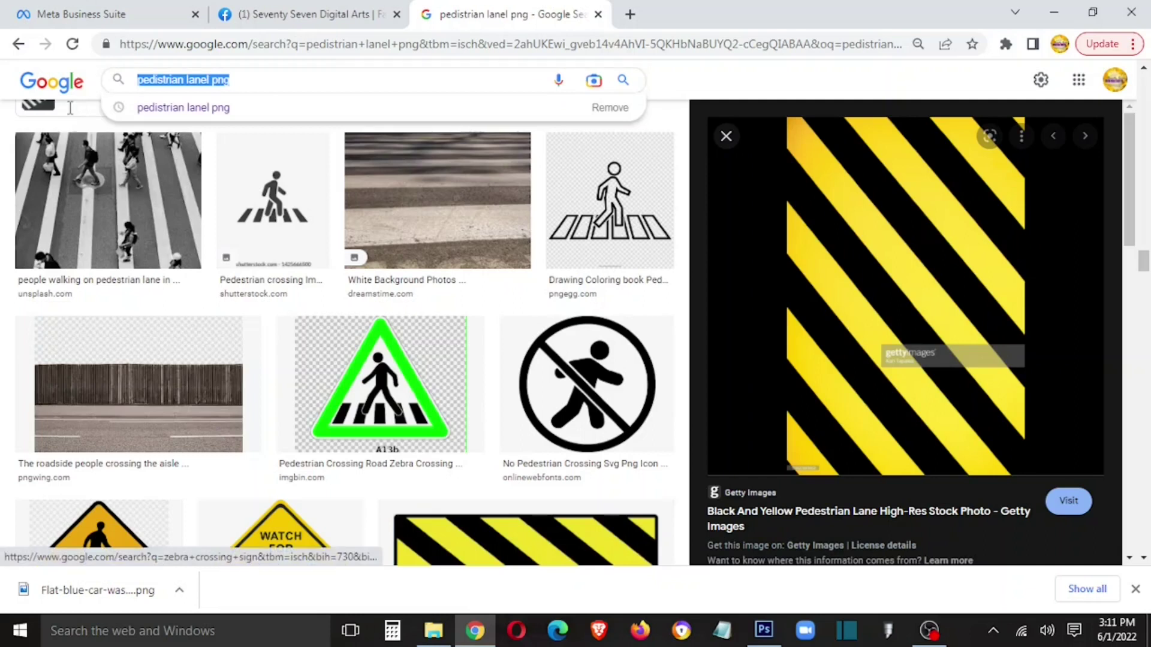
type("race p")
key("BackSpace")
type("flag")
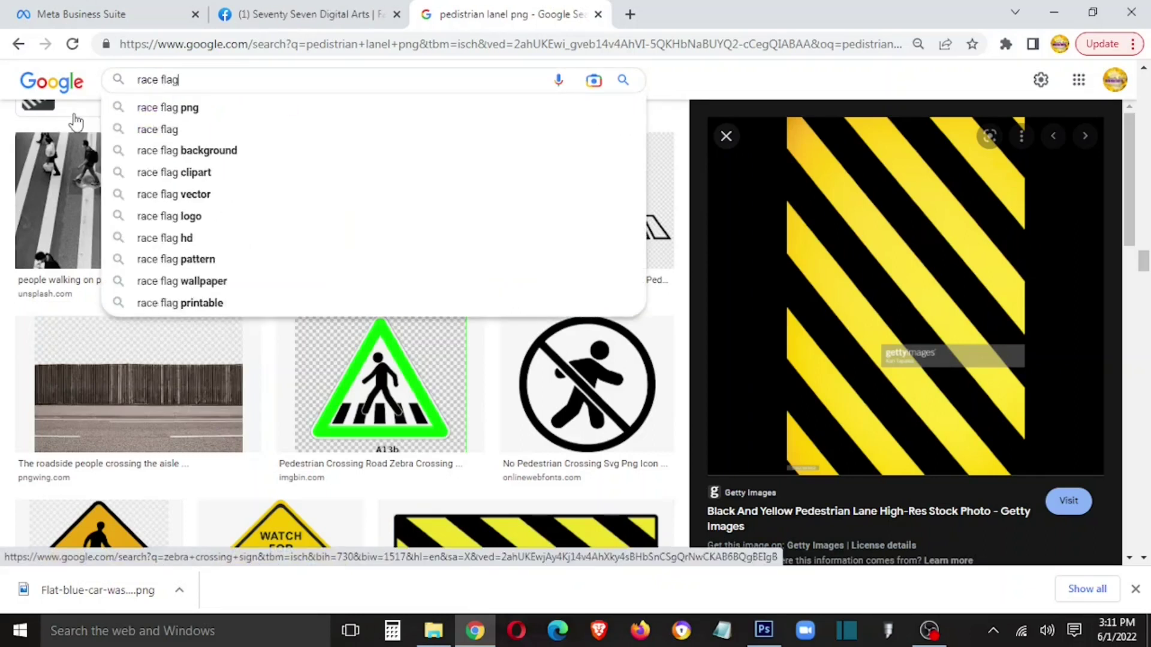
key("Return")
left_click(279, 97)
type("png")
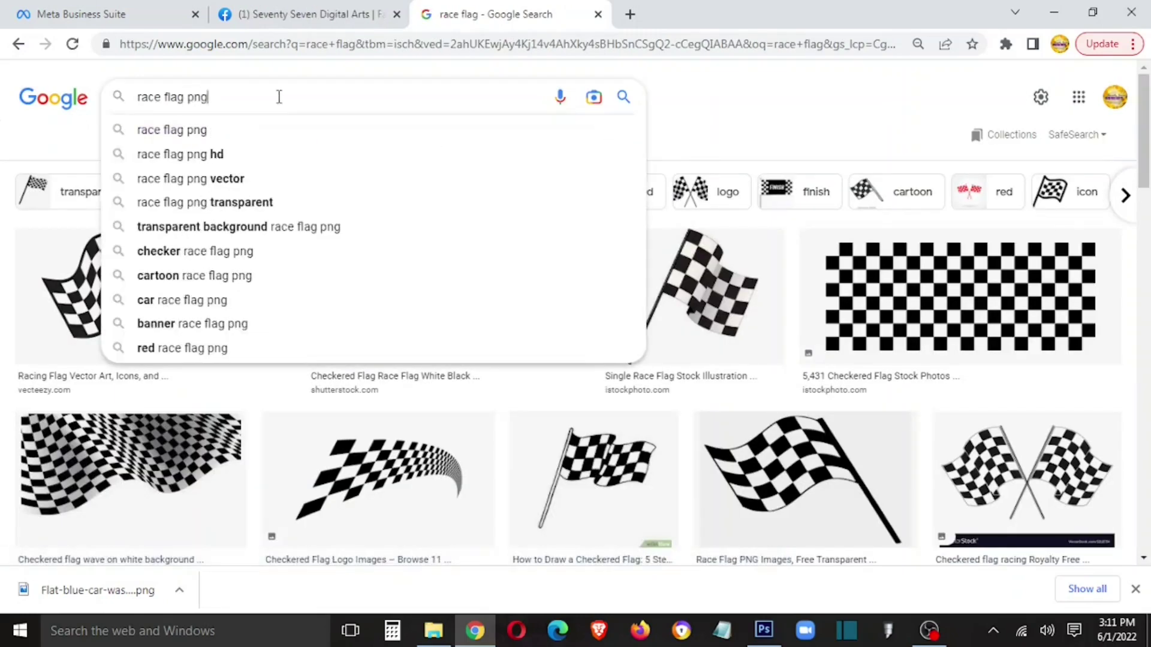
key("Return")
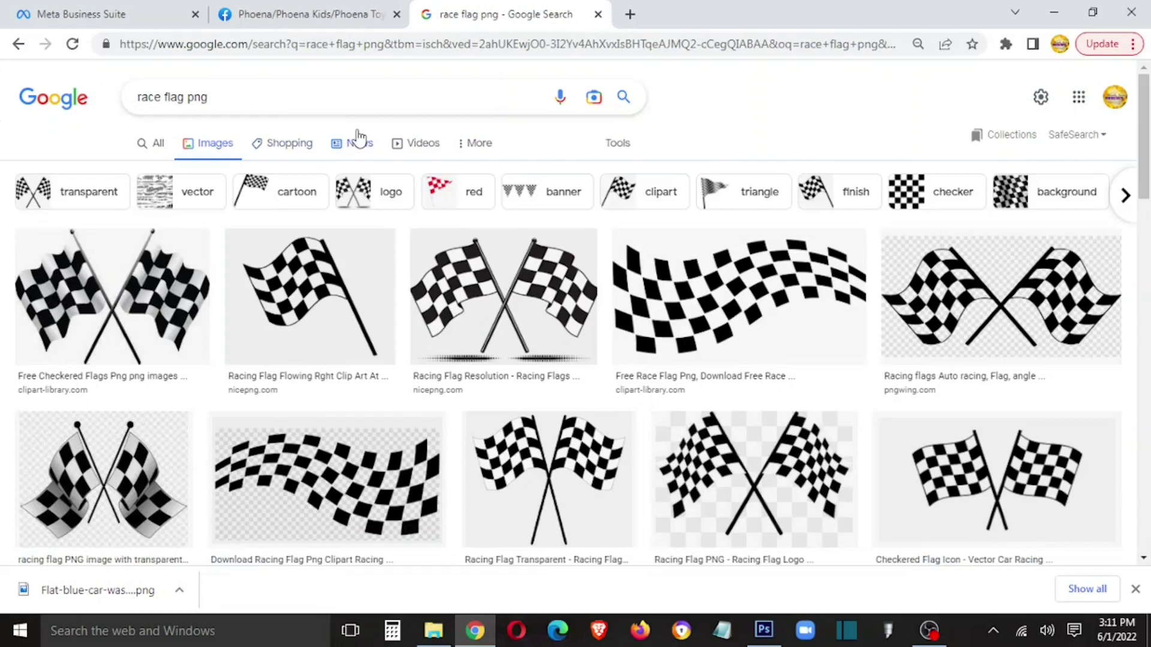
Step: Save the flowing checkered flag image to Downloads and drag the file toward Photoshop
left_click(368, 294)
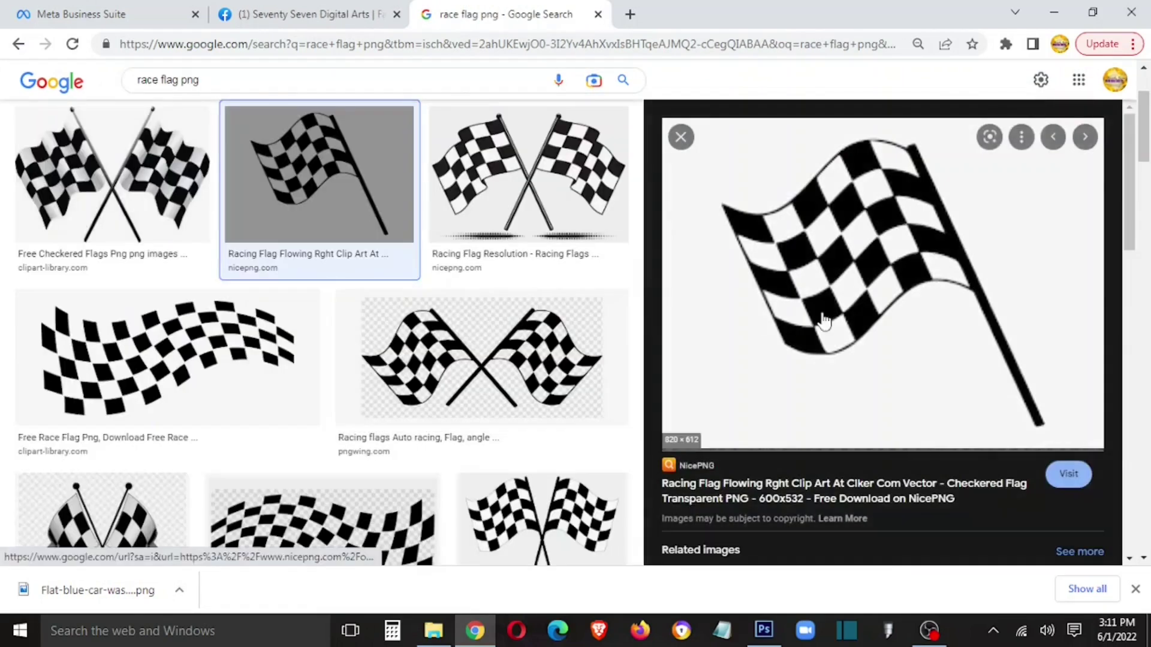
right_click(917, 305)
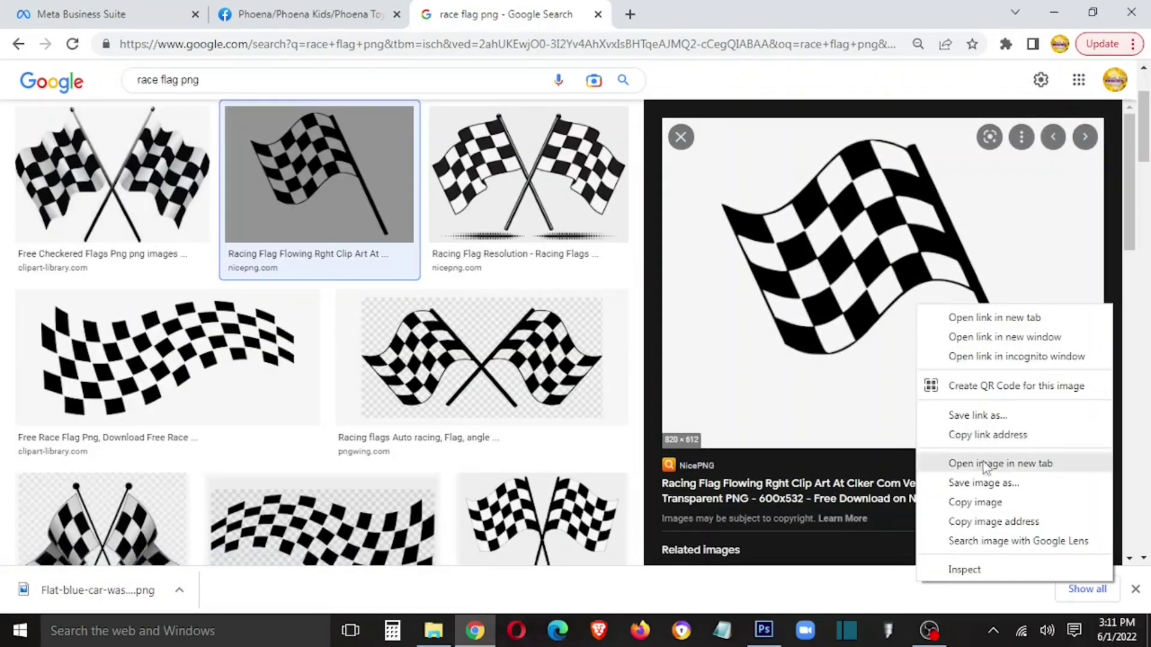
left_click(959, 483)
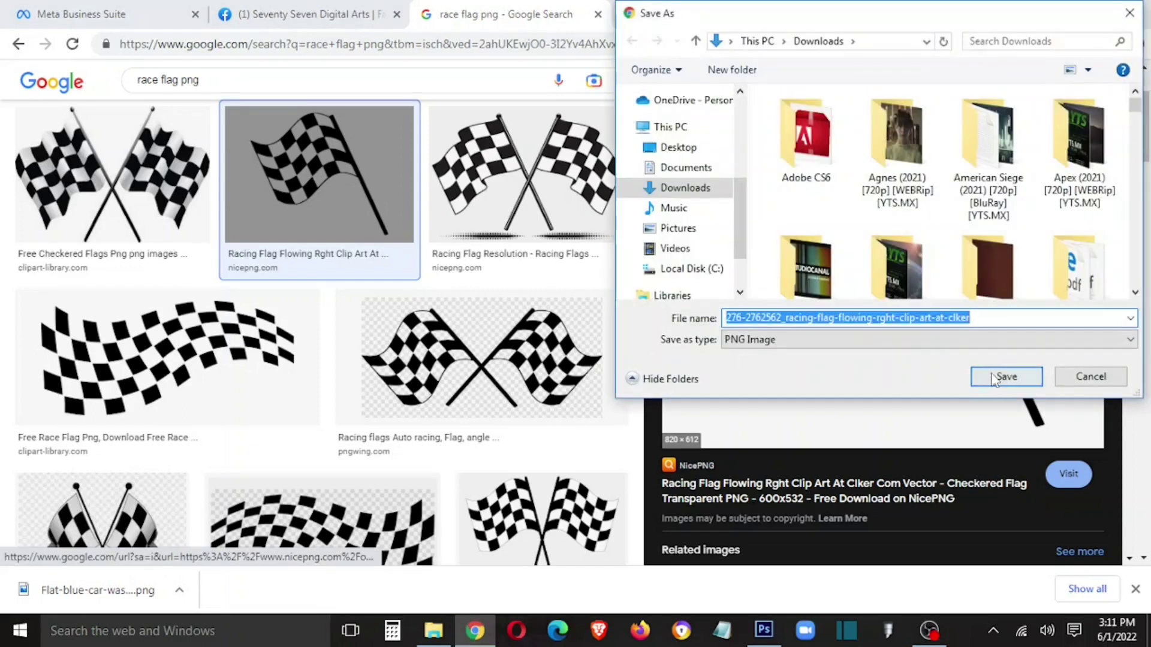
left_click(1007, 377)
left_click(180, 591)
left_click(222, 535)
mouse_move(577, 282)
left_mouse_down()
mouse_move(764, 626)
mouse_move(707, 1)
left_mouse_up()
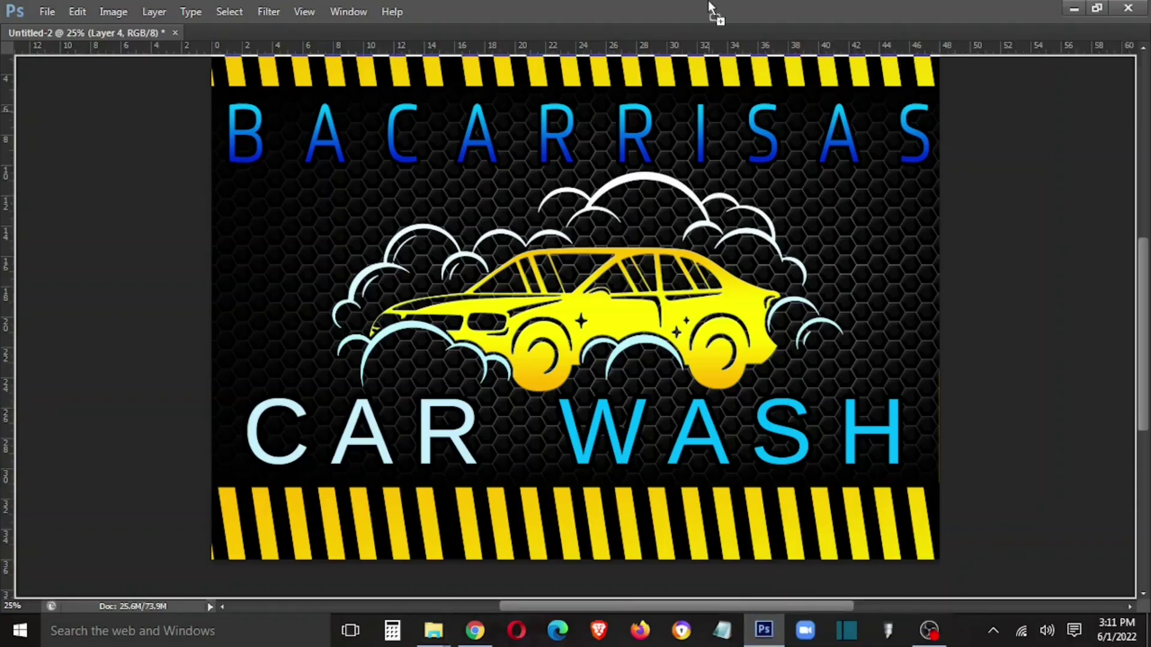
Step: Dismiss Photoshop's file error and open the flag image in Paint
left_click(572, 249)
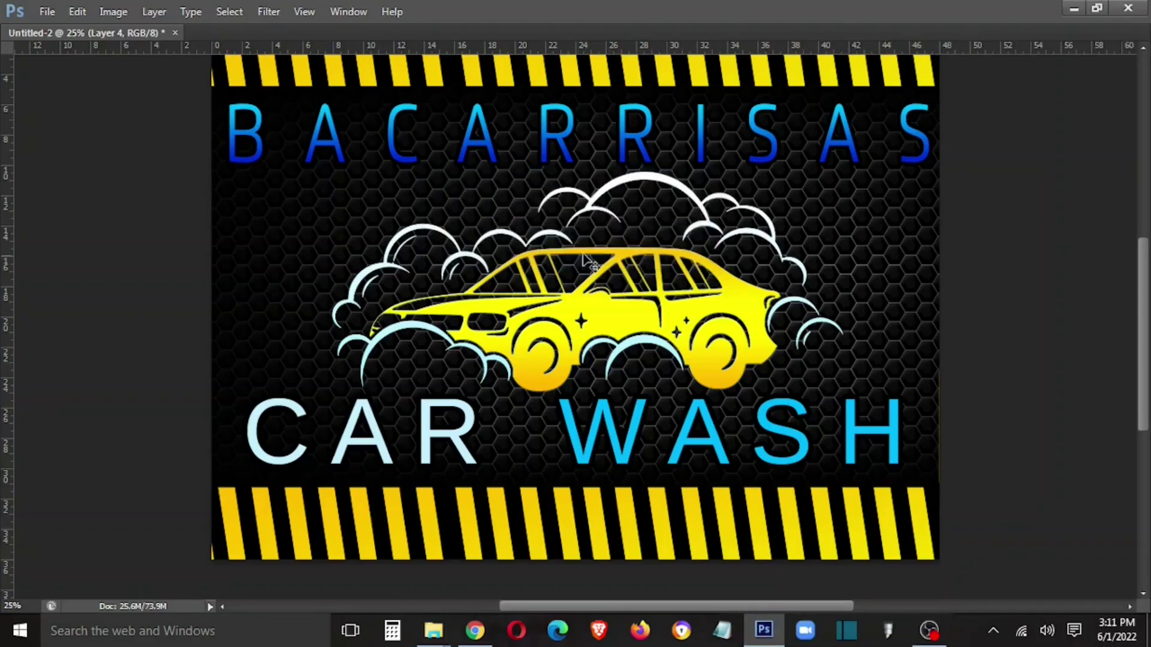
key("alt+Tab")
right_click(569, 317)
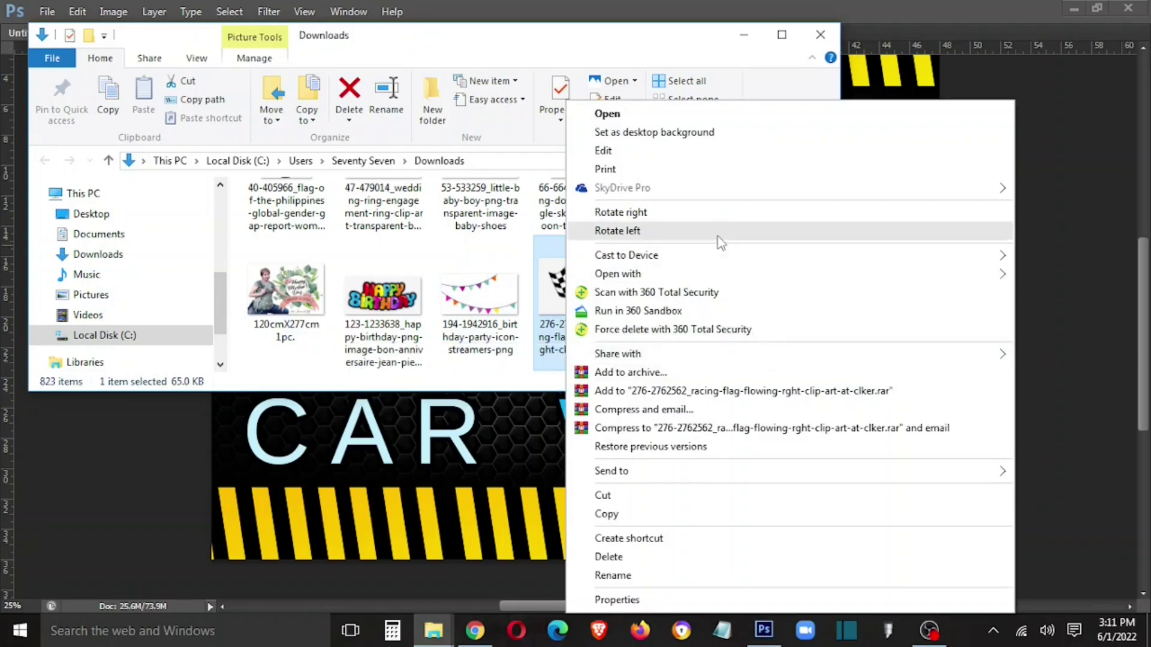
mouse_move(617, 273)
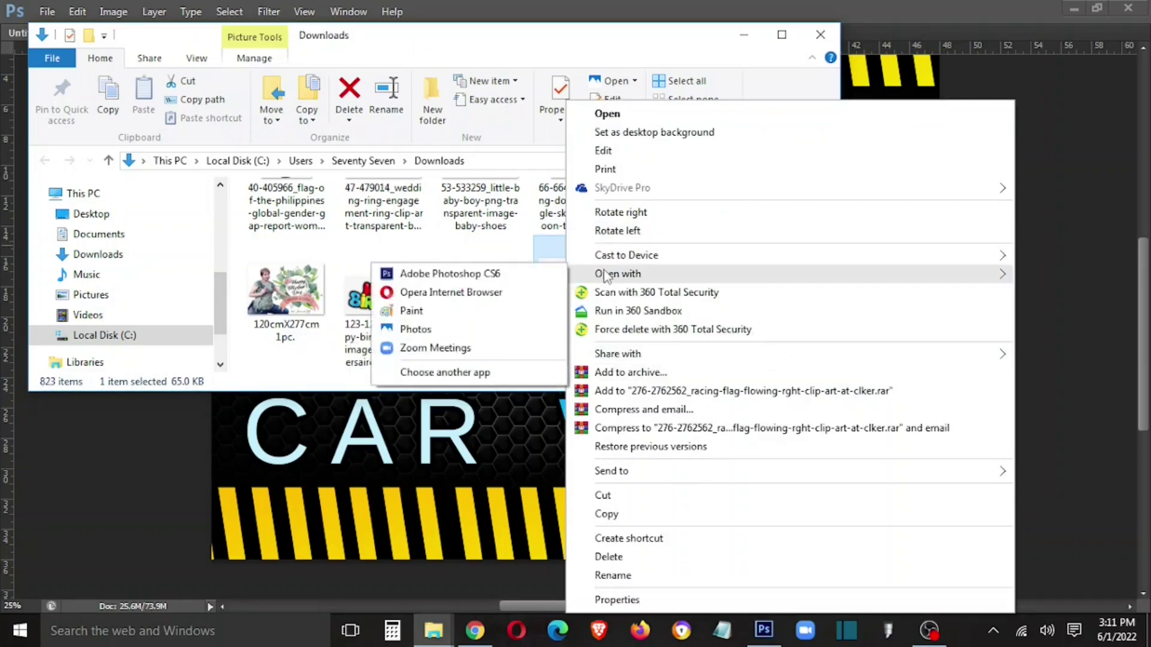
left_click(440, 309)
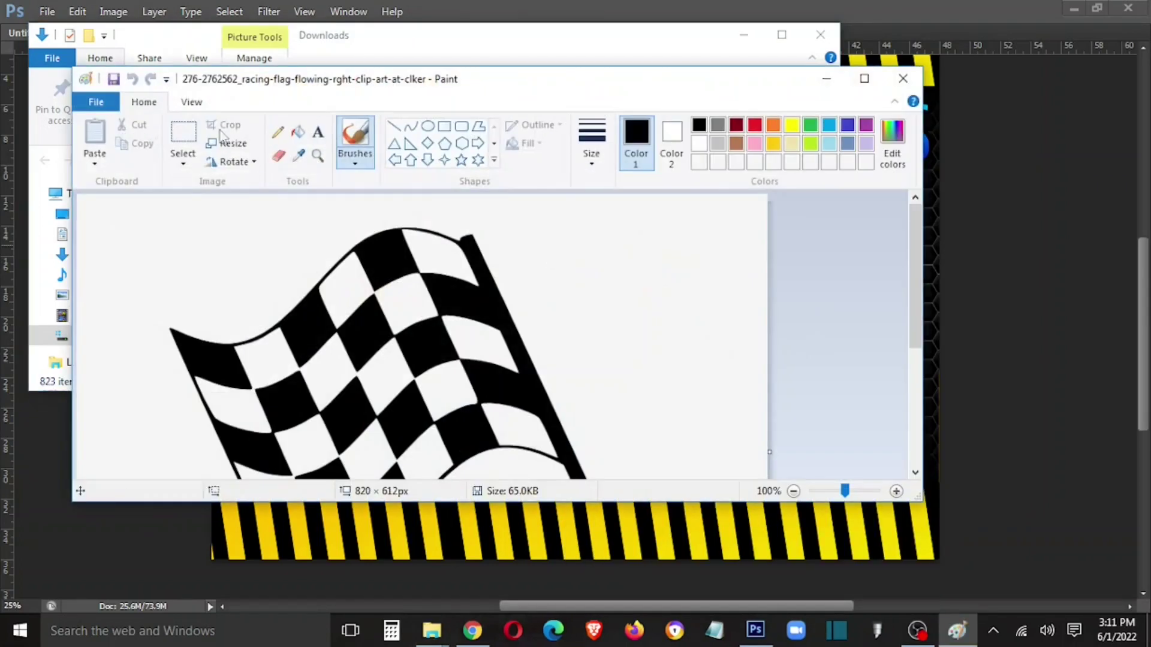
Step: Save the flag as a JPEG picture in Downloads and close Paint
left_click(96, 102)
mouse_move(126, 243)
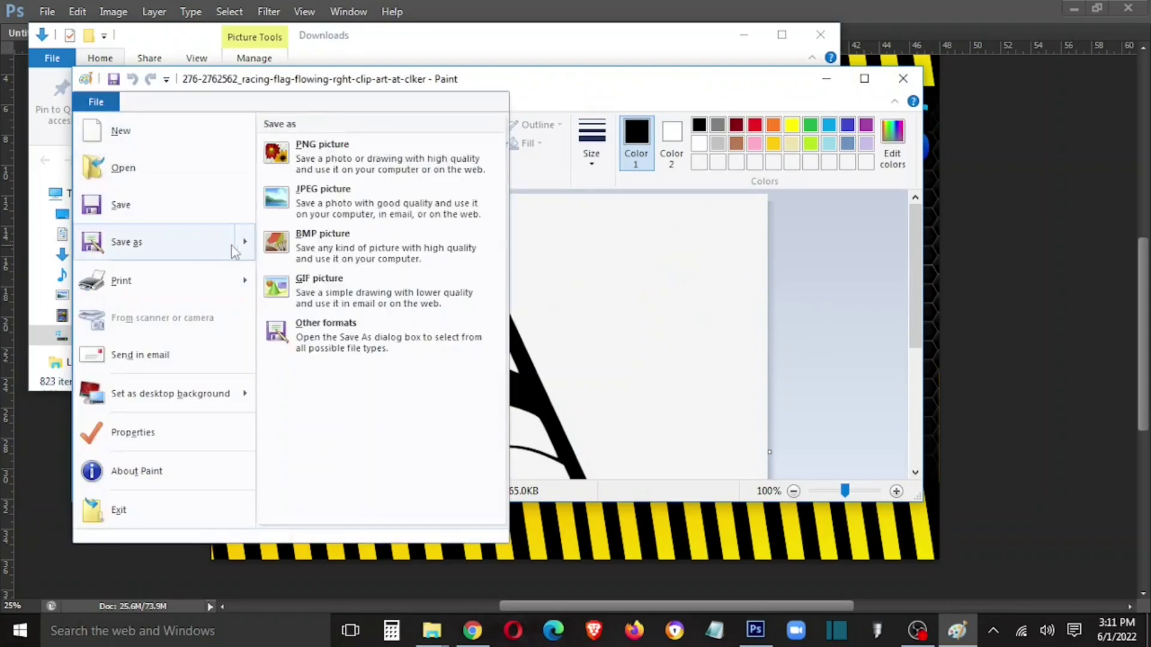
left_click(312, 196)
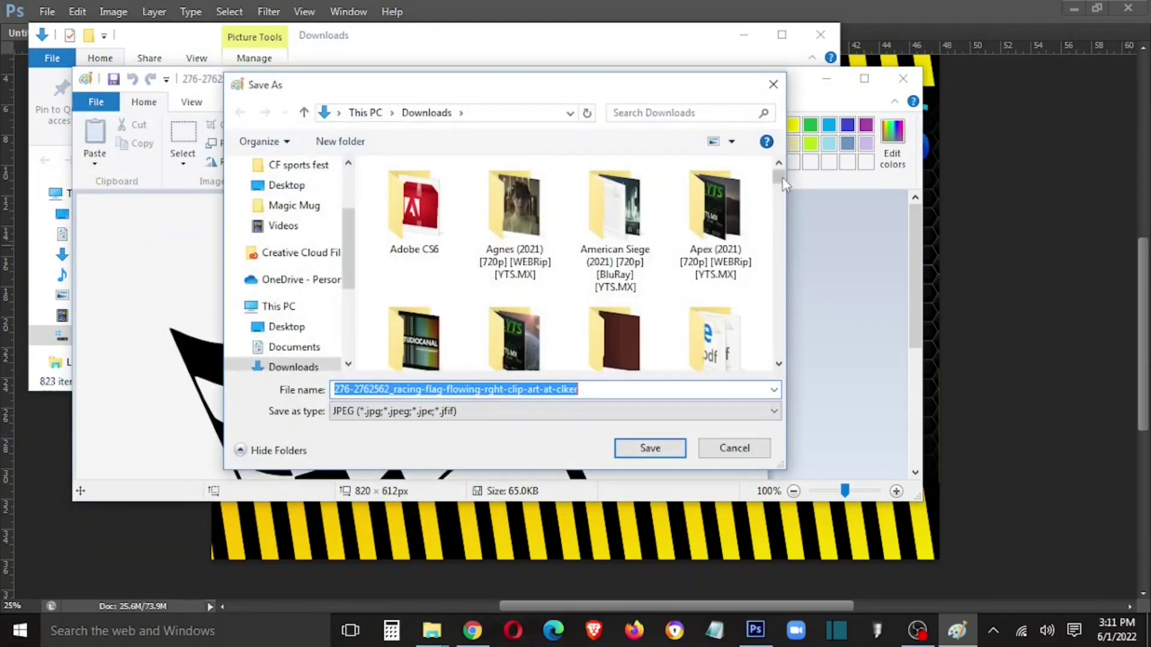
left_click(649, 447)
left_click(903, 79)
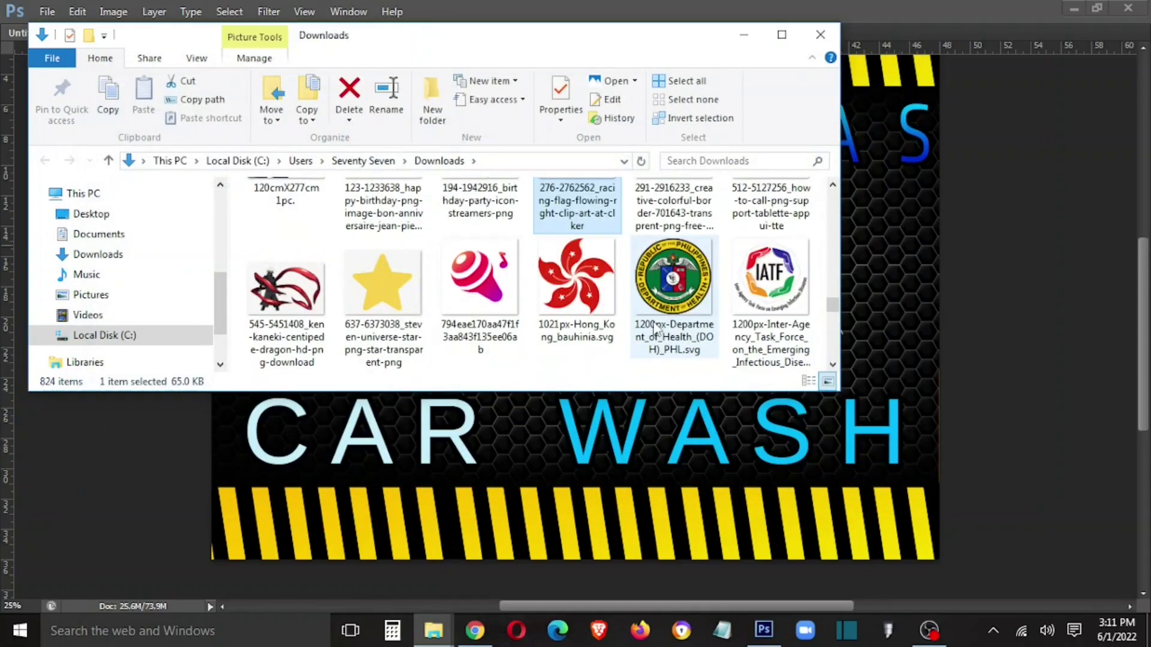
Step: Dismiss Photoshop's file-format error and take the racing-flag file name from Explorer
left_click_drag(576, 288, 745, 542)
left_click(570, 256)
key("alt+Tab")
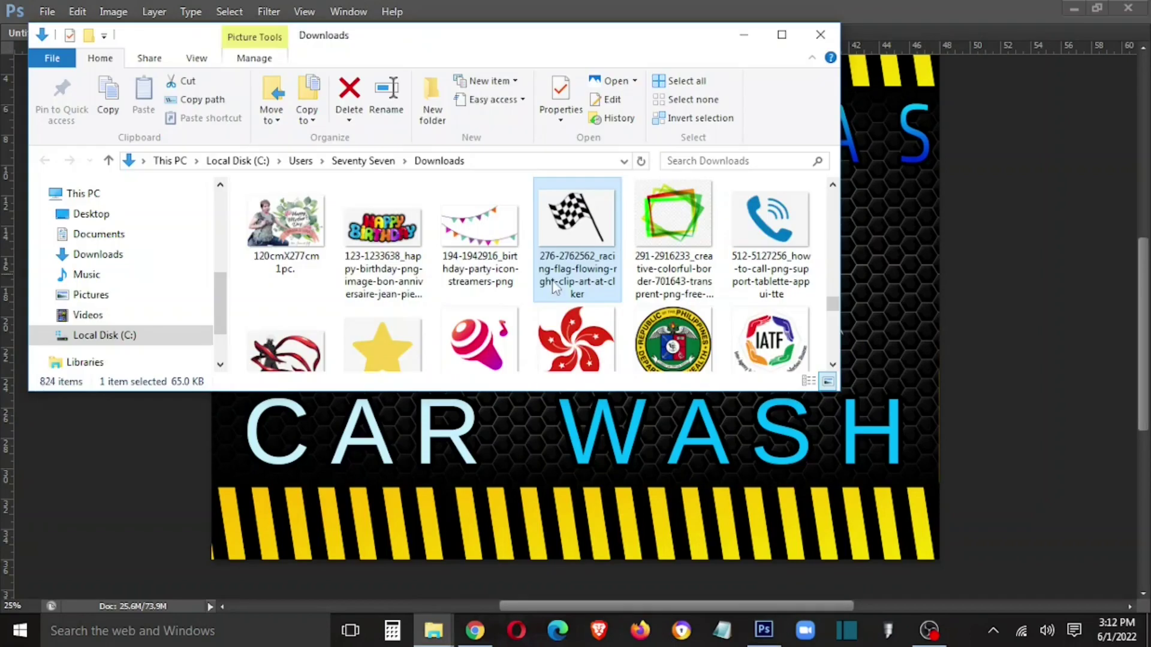
left_click(592, 256)
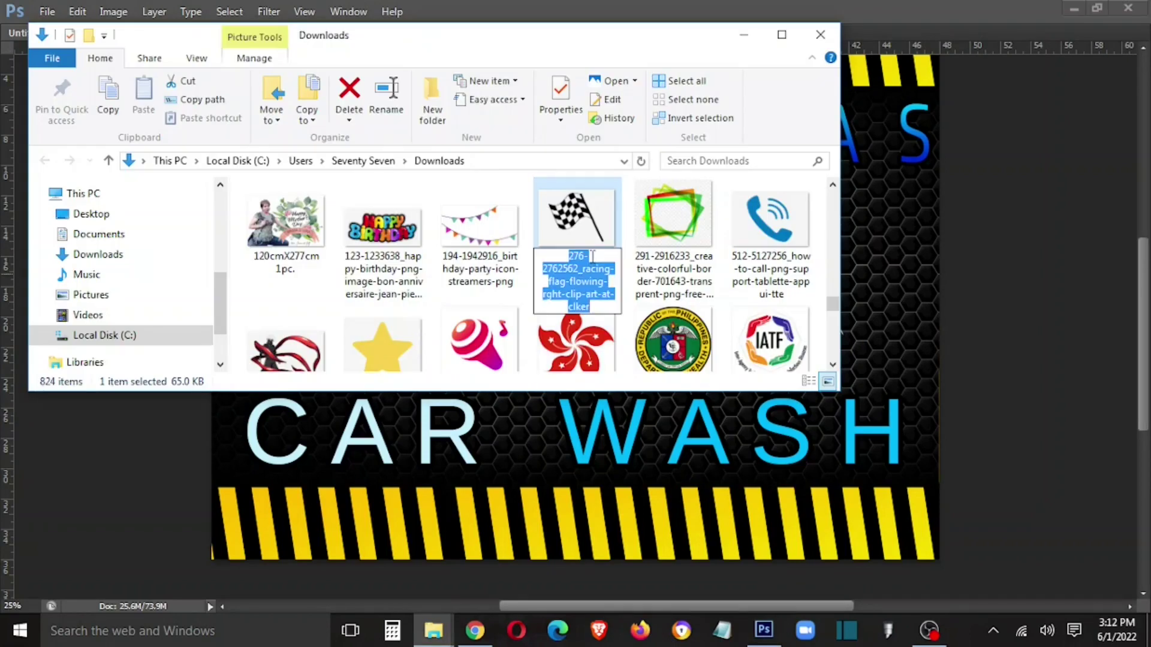
key("Return")
Step: Search Downloads for the flag file name and drag the second result into Photoshop
left_click(717, 157)
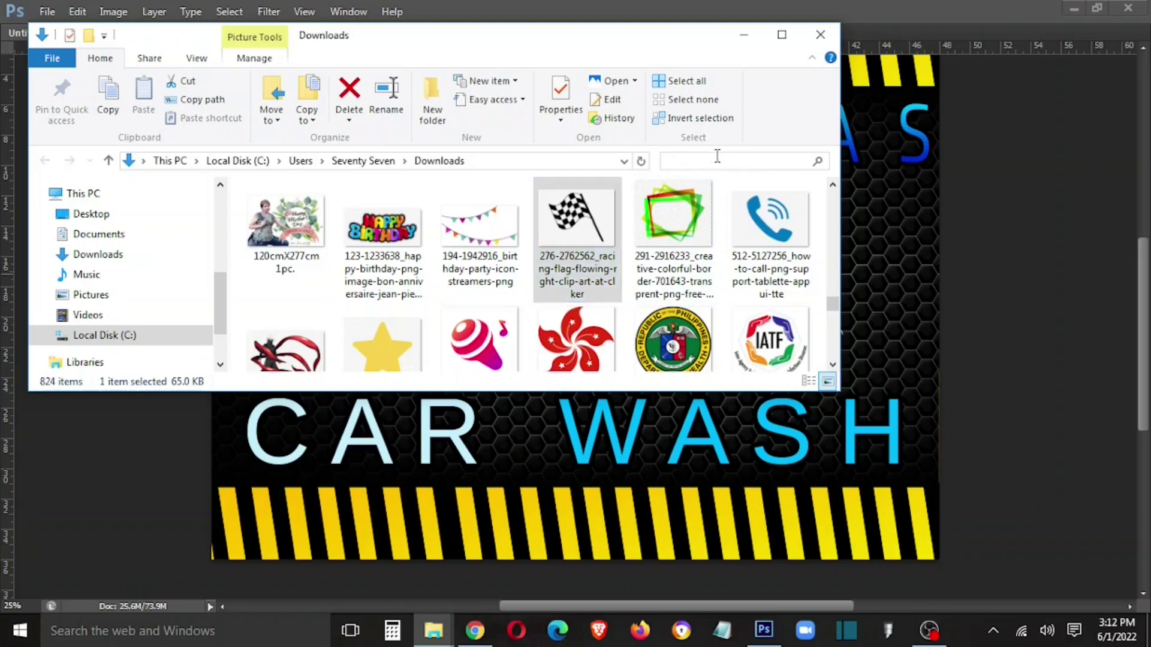
key("ctrl+v")
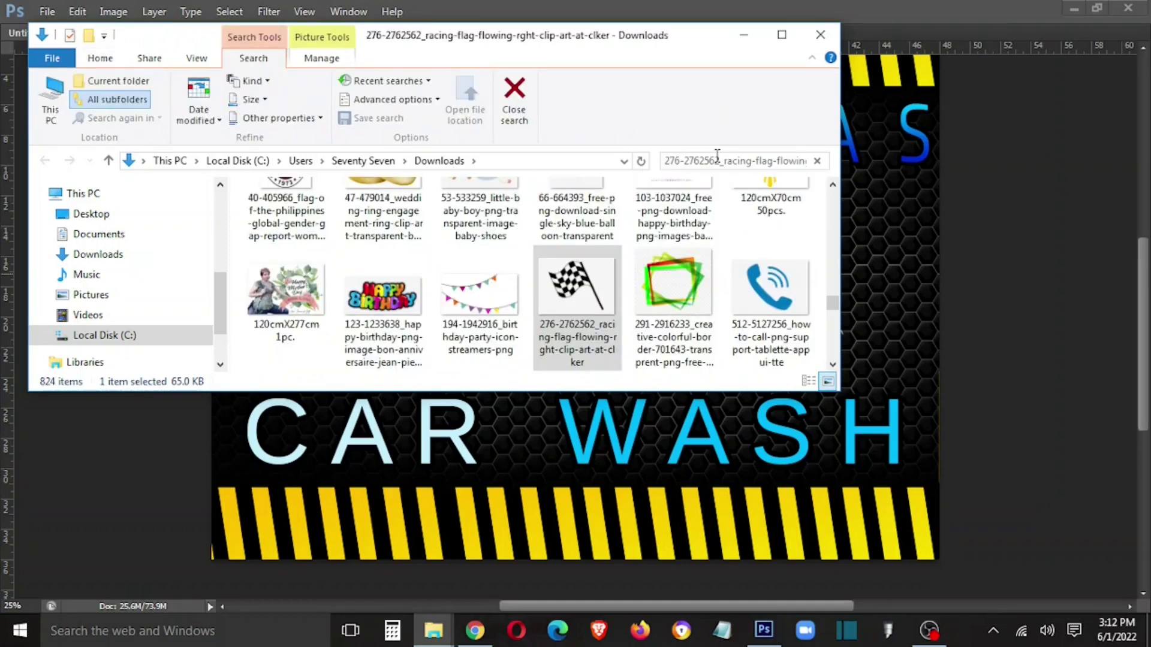
left_click(379, 260)
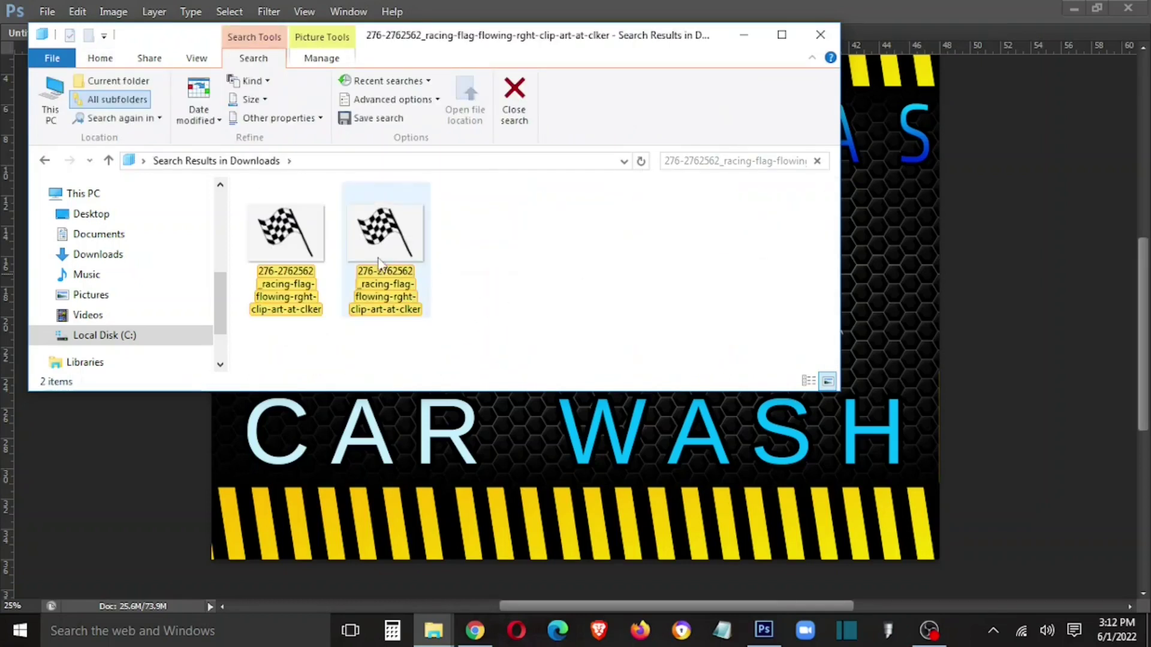
left_click_drag(363, 261, 875, 180)
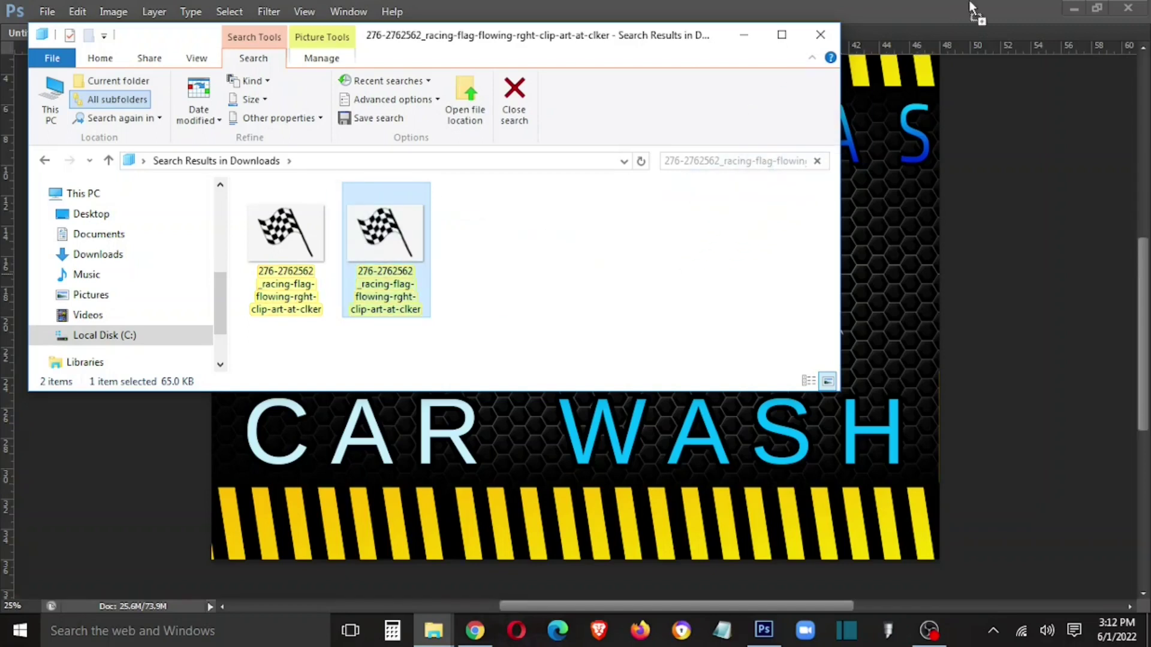
Step: Open the flag file in Photoshop and select only the flag by inverting a white-background selection
left_click(571, 249)
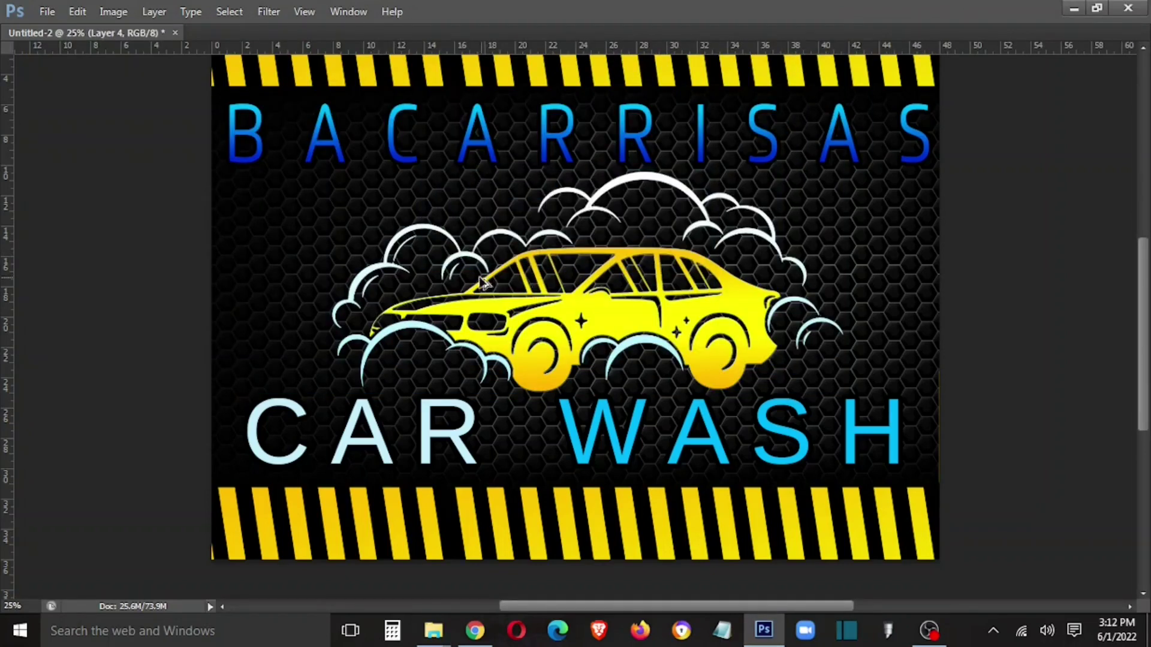
left_click_drag(287, 251, 850, 175)
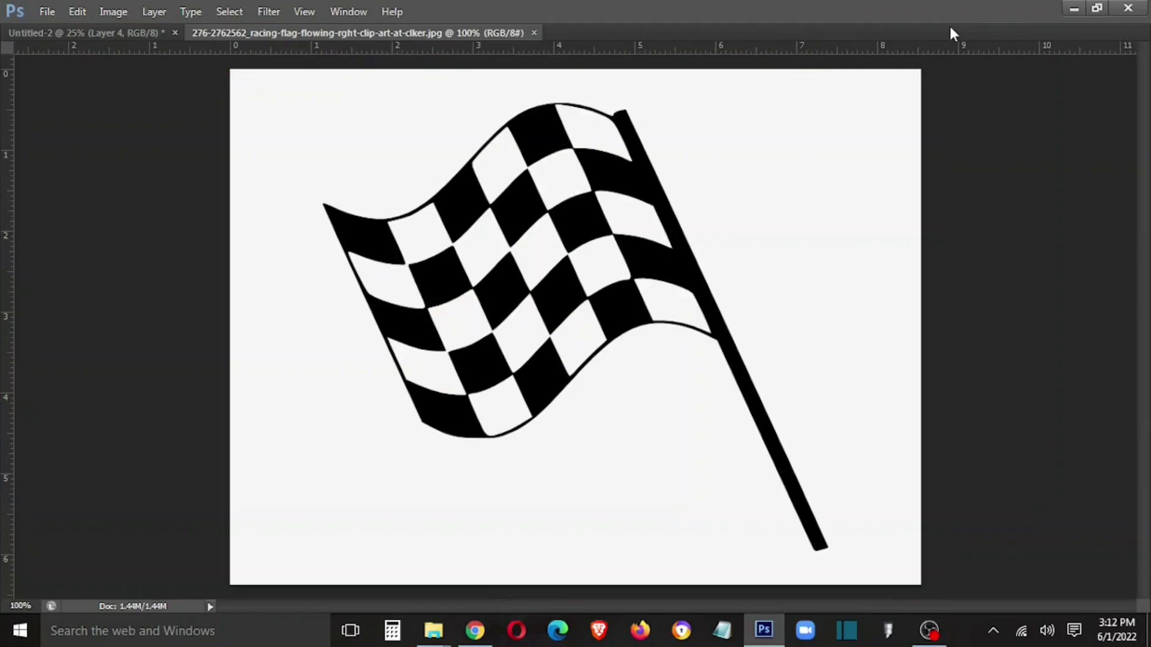
left_click(748, 281)
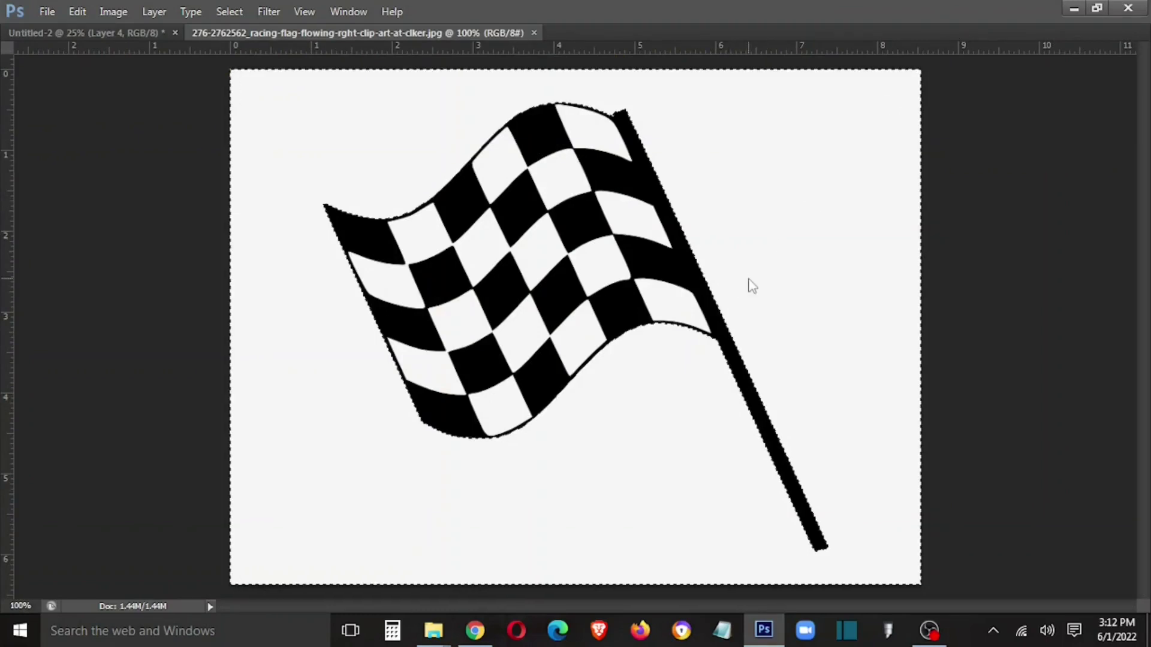
key("ctrl+shift+i")
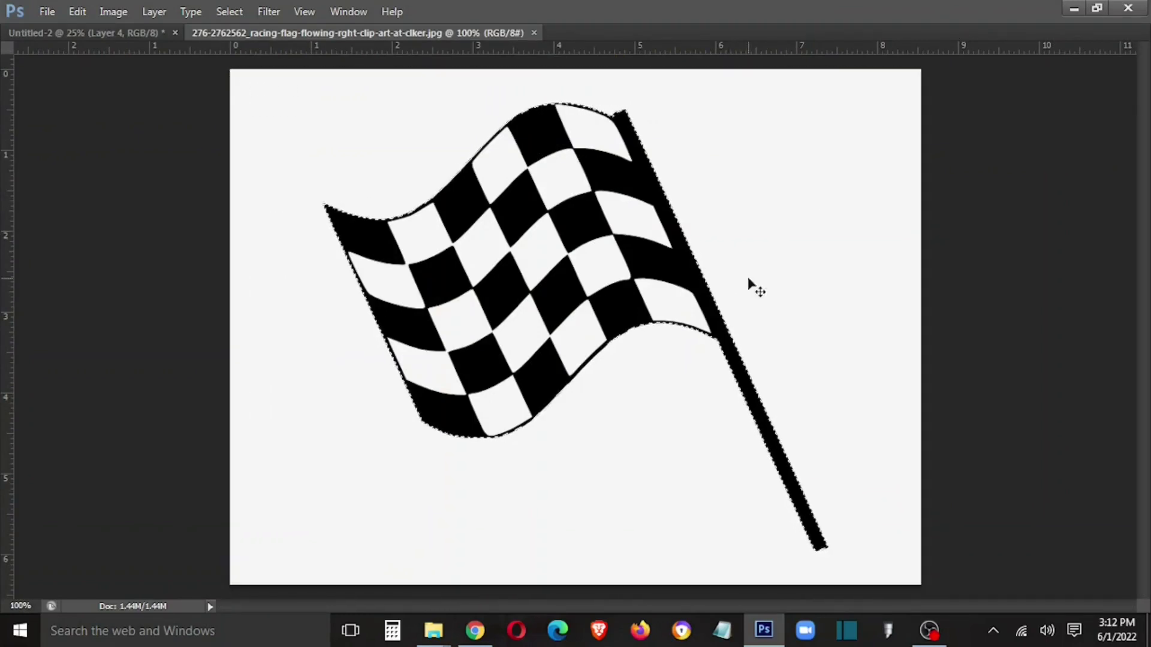
Step: Drag the cut-out flag onto the banner as Layer 5 above the car's front
left_click_drag(357, 33, 227, 326)
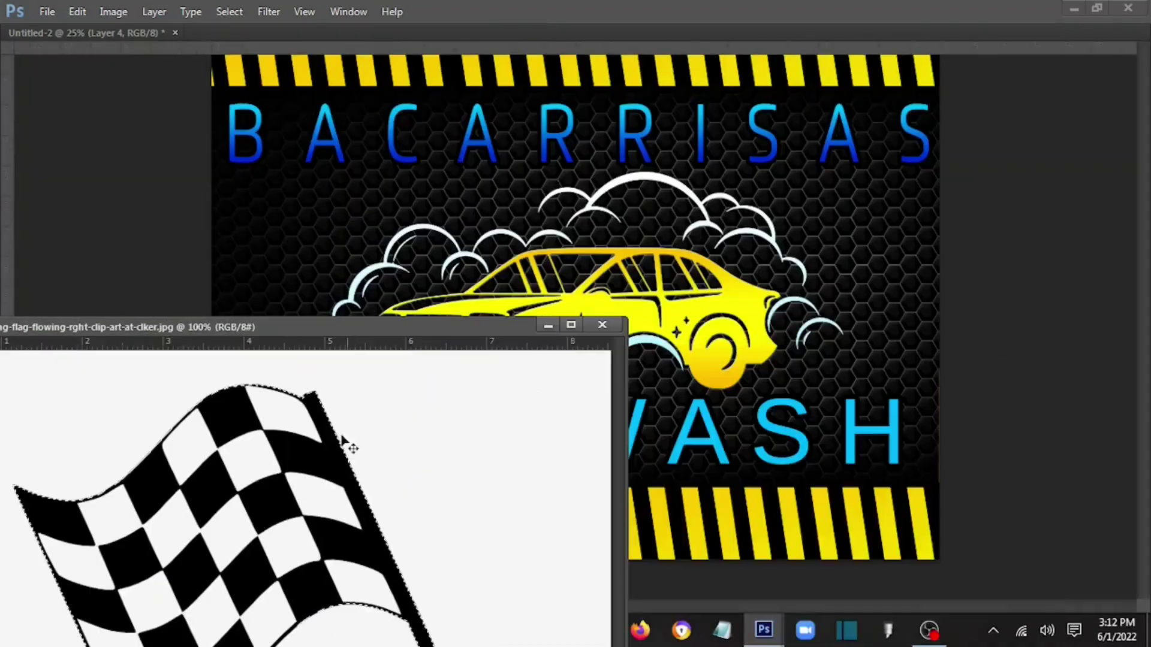
mouse_move(345, 445)
left_mouse_down()
mouse_move(659, 327)
mouse_move(606, 326)
left_mouse_up()
left_click(602, 324)
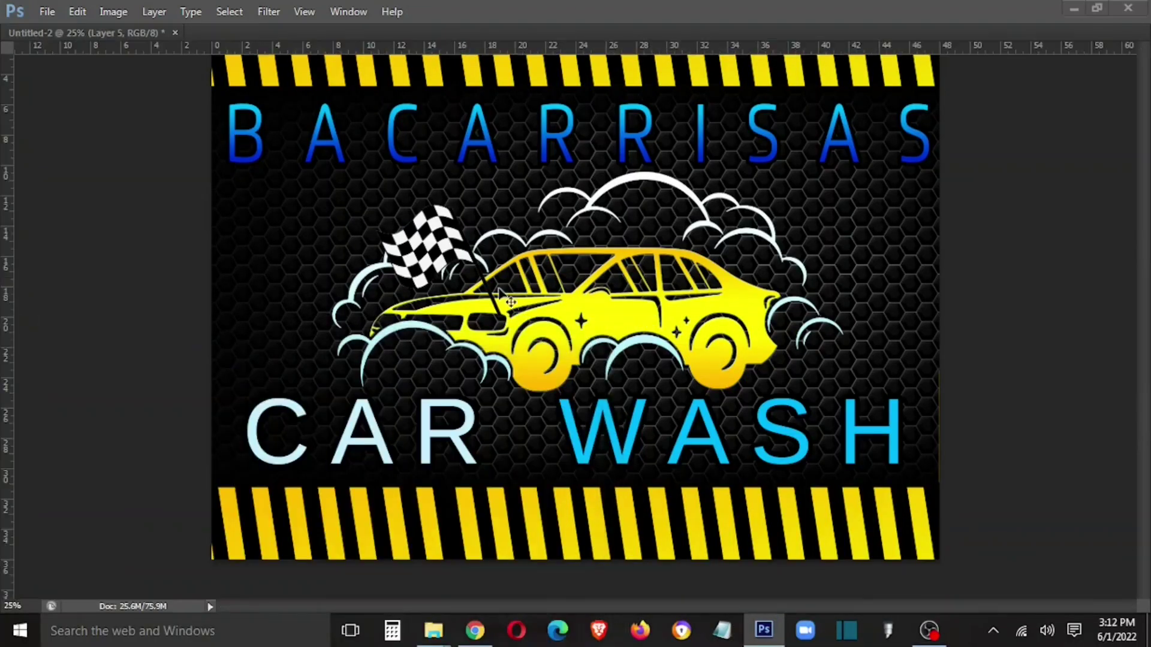
key("Tab")
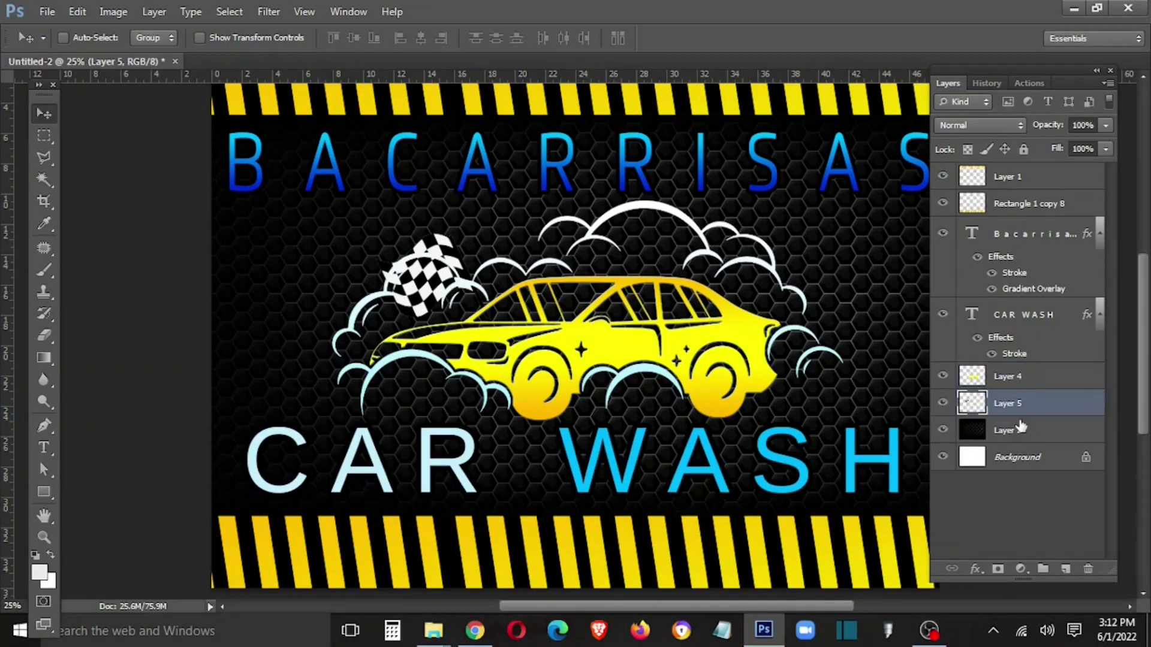
Step: Scale and position the checkered flag to the left of the car
key("Tab")
key("ctrl+t")
left_click_drag(449, 273, 273, 218)
left_click_drag(355, 283, 432, 420)
left_click_drag(388, 335, 371, 320)
left_click_drag(432, 159, 403, 173)
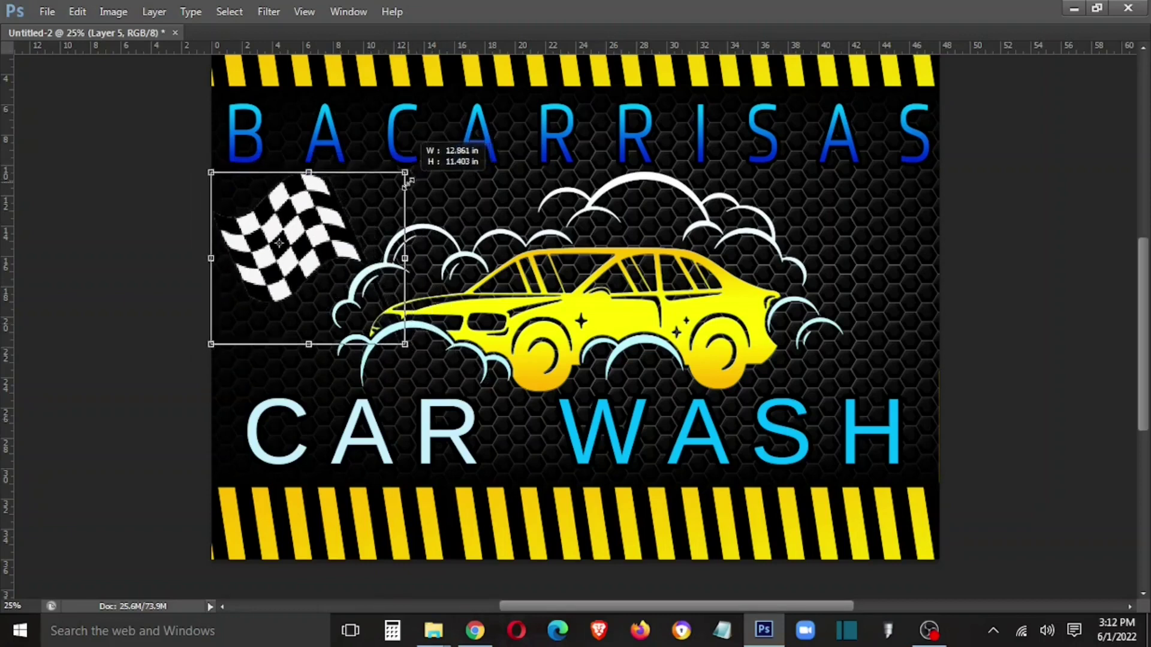
key("Return")
Step: Place a horizontally mirrored copy of the flag at the banner's right edge, then save
left_click_drag(336, 242, 472, 238)
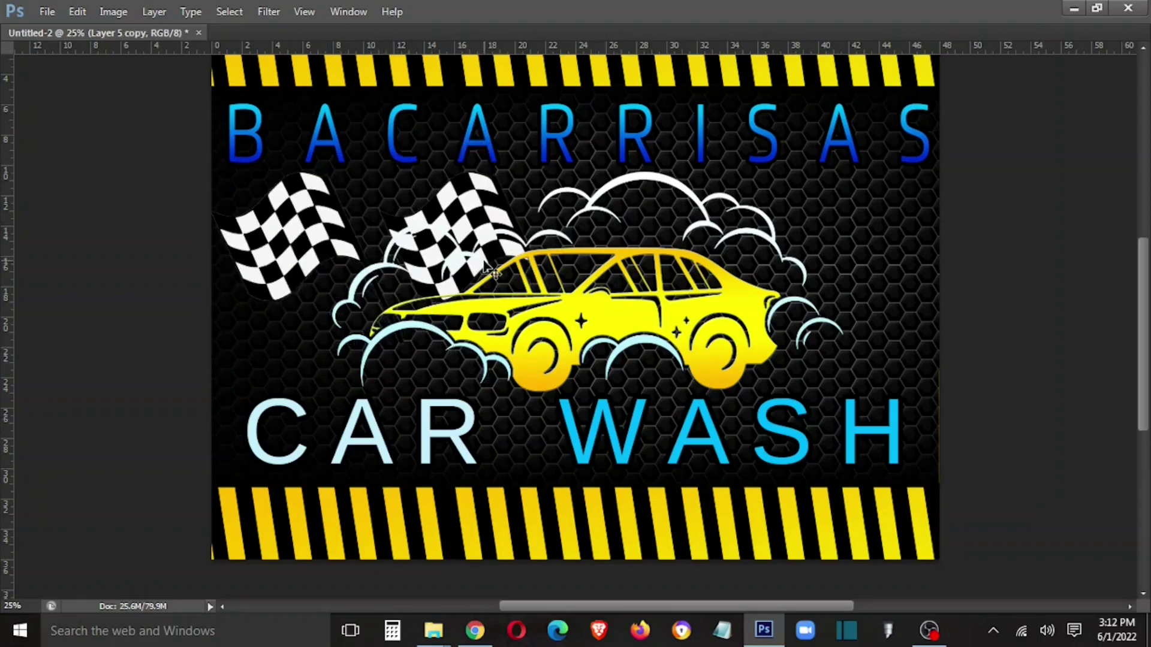
key("ctrl+t")
right_click(472, 239)
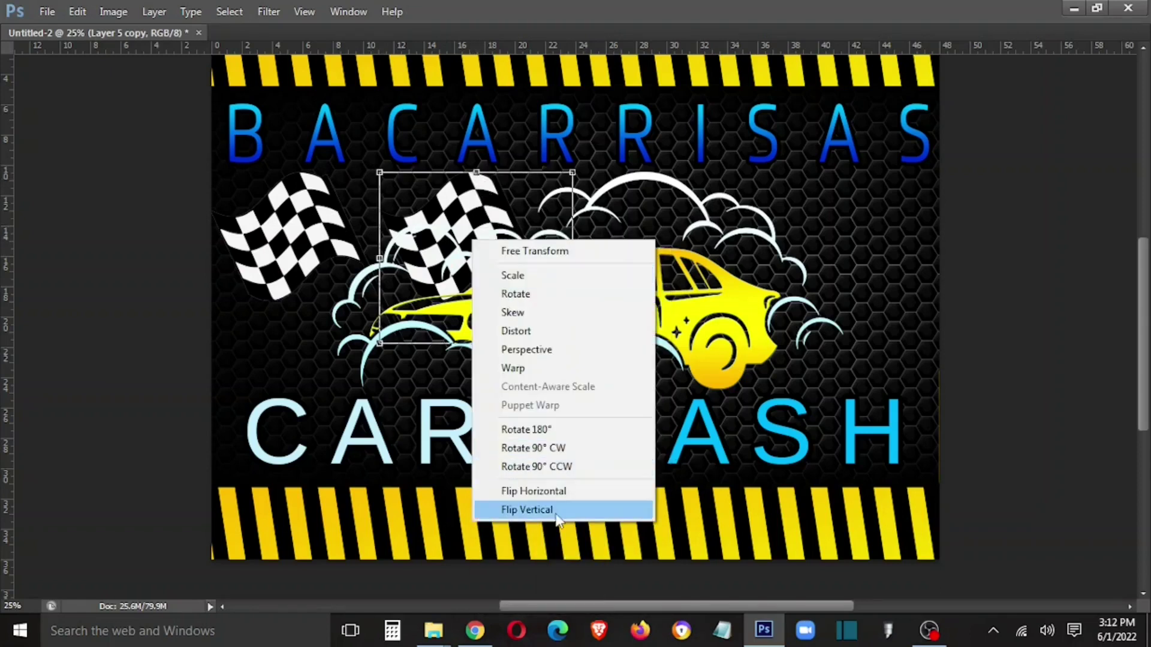
left_click(559, 492)
left_click_drag(496, 260, 886, 278)
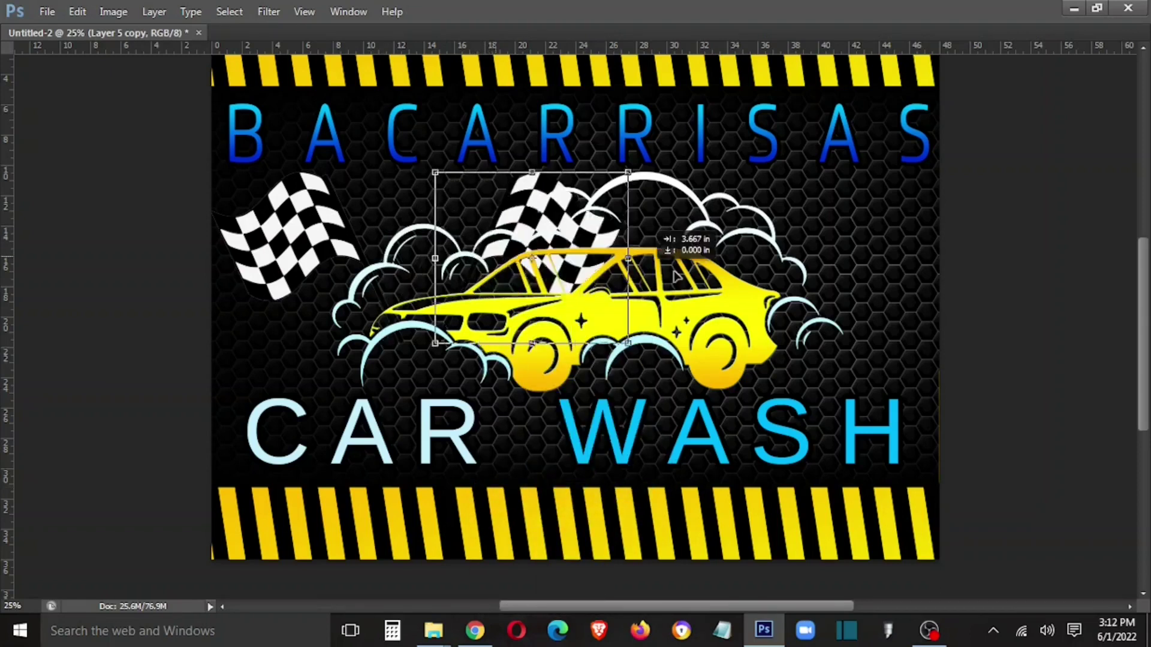
key("Return")
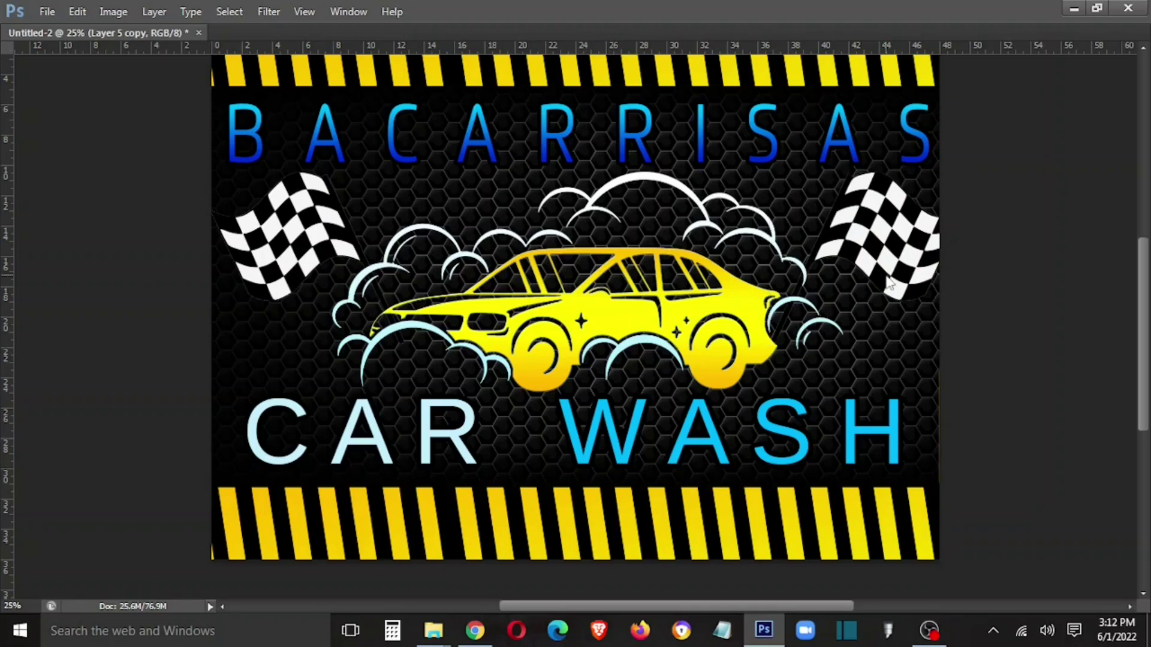
key("t")
key("shift+Left")
key("shift+Left")
key("shift+Left")
key("shift+Left")
key("shift+Left")
key("shift+Left")
key("shift+Left")
key("shift+Left")
key("shift+Left")
key("shift+Left")
key("shift+Left")
key("shift+Left")
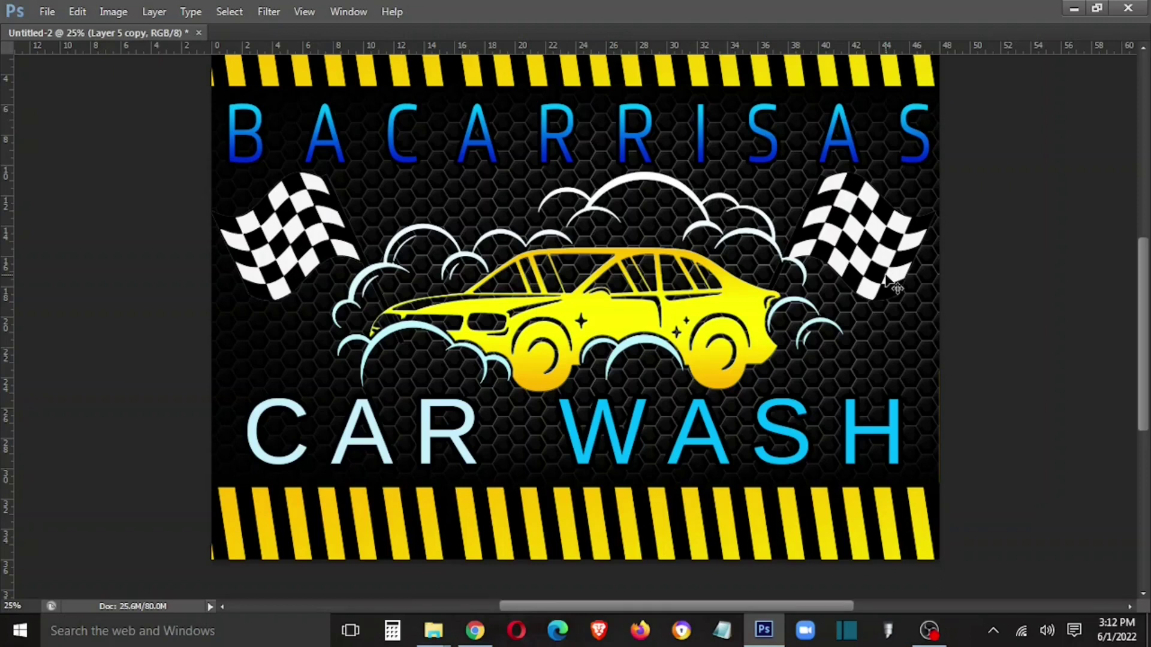
key("ctrl+minus")
key("ctrl+s")
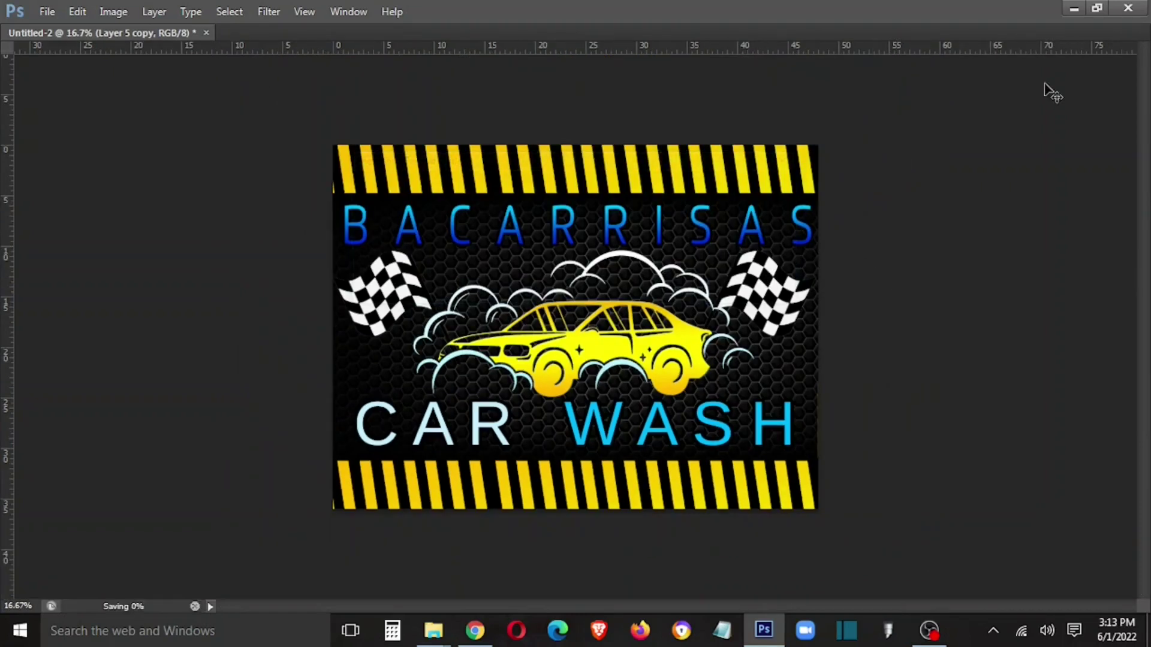